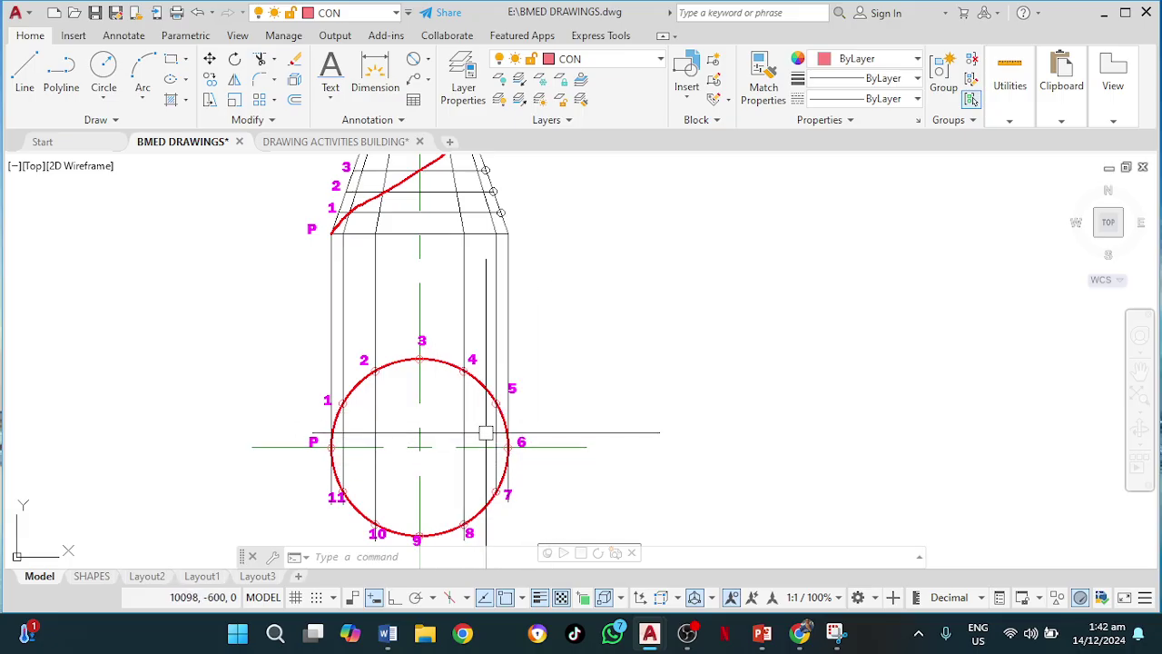
type("rnn")
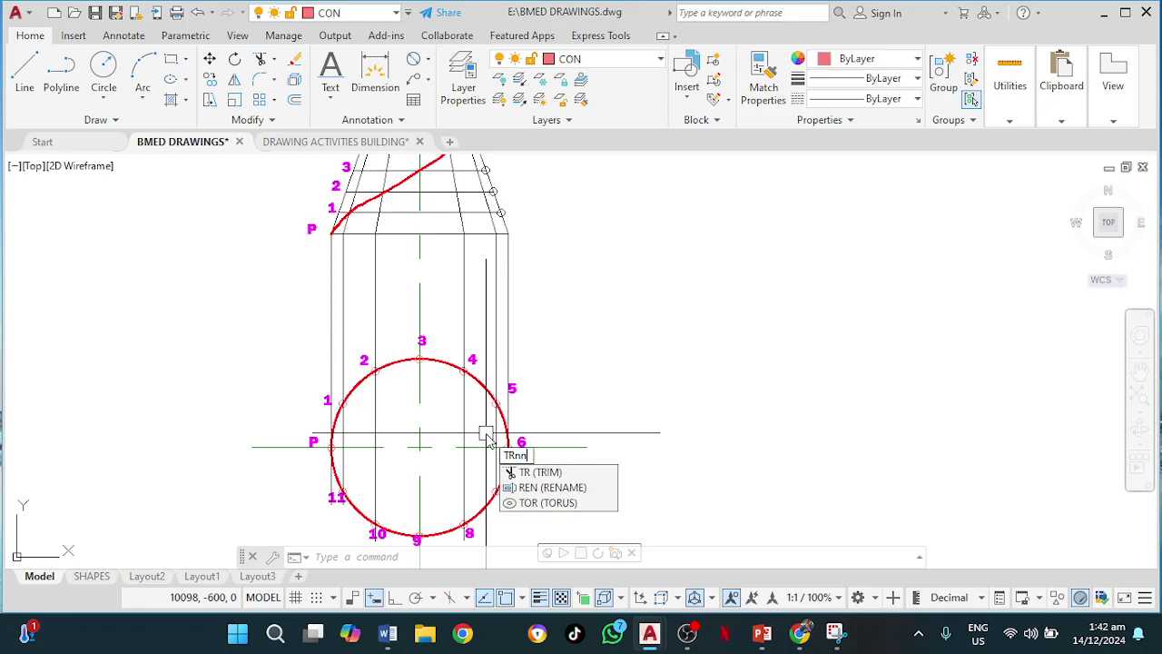
left_click(486, 433)
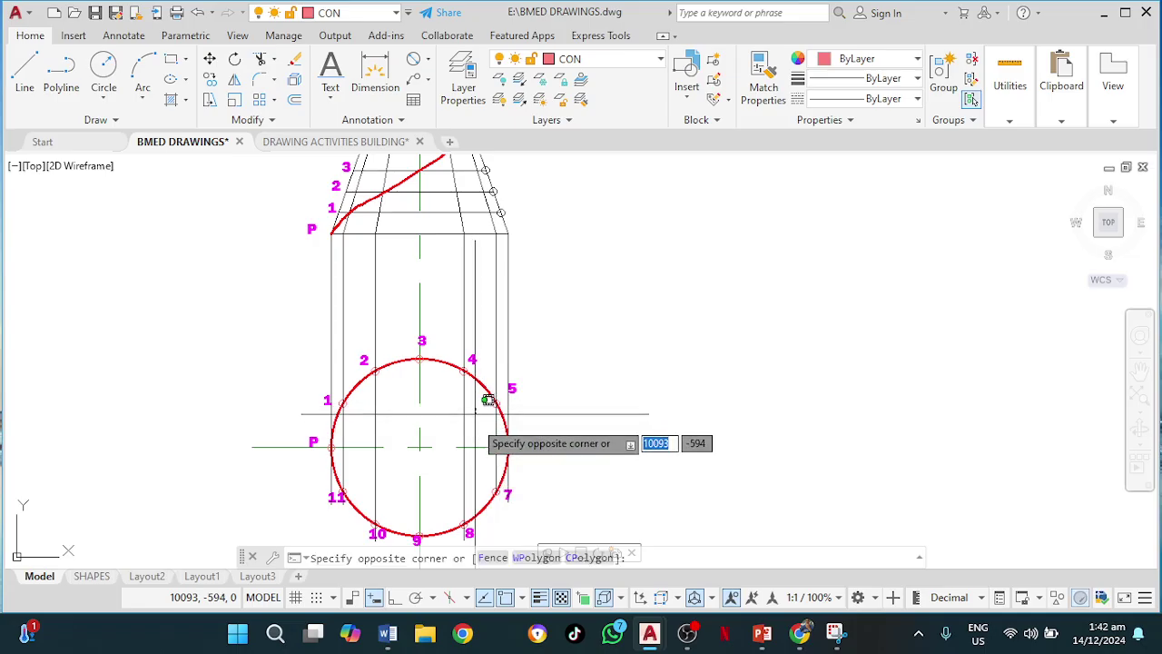
key("Escape")
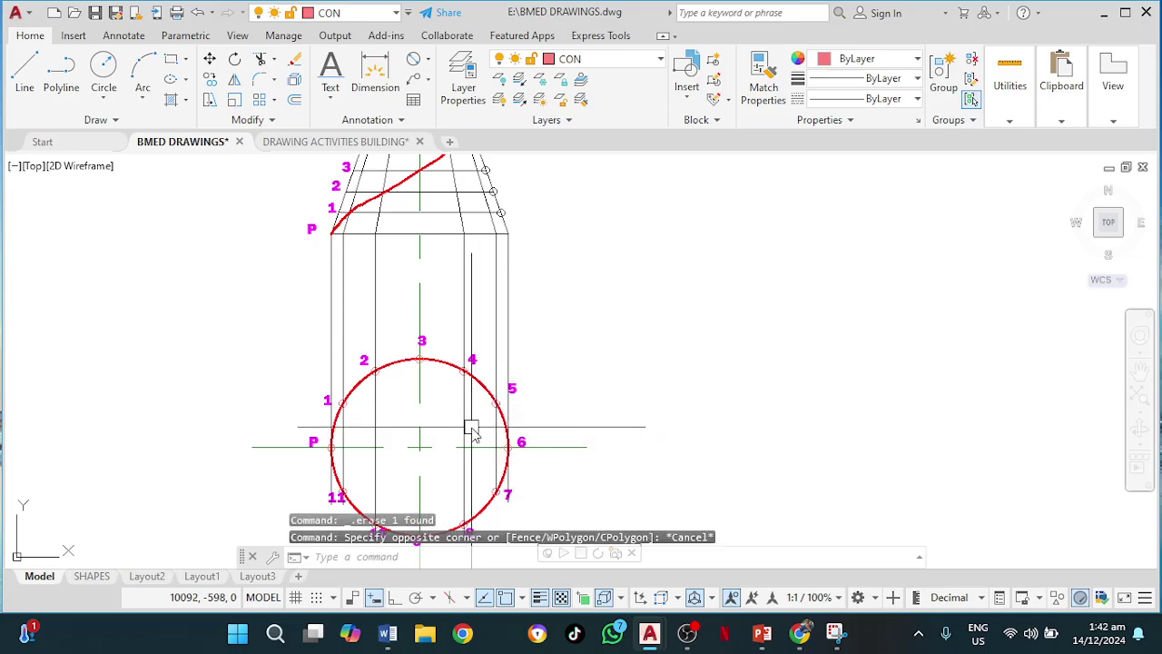
Try to trim the lines inside the plan circle with freehand fence cuts, and undo the trimming
key("Return")
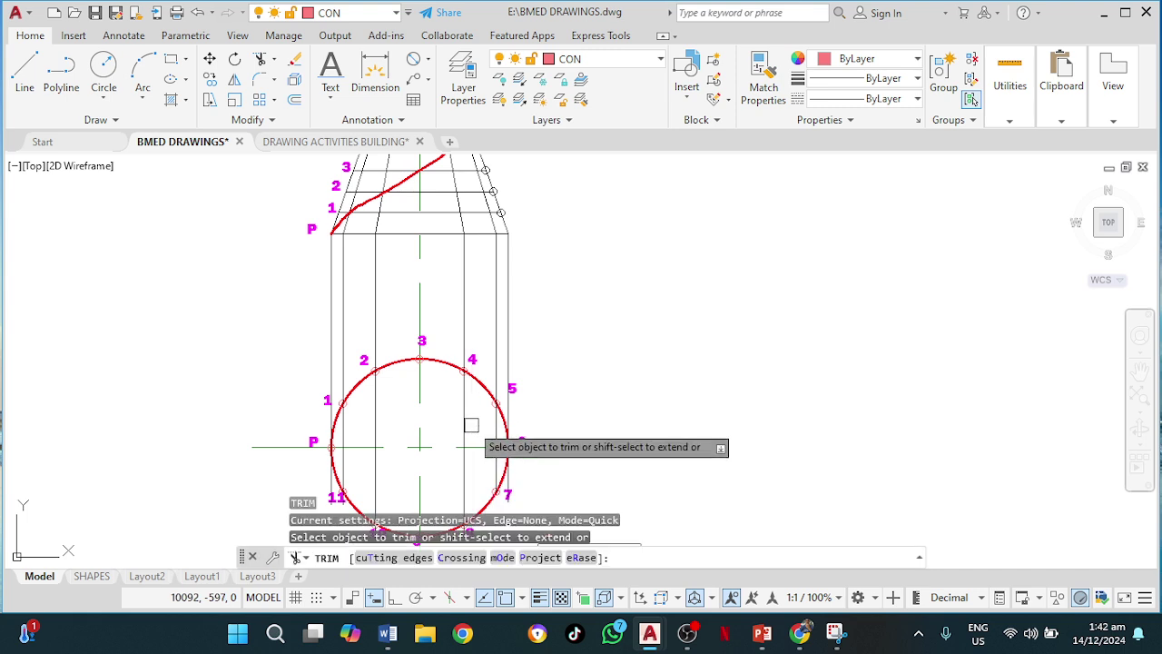
left_click(470, 419)
key("Return")
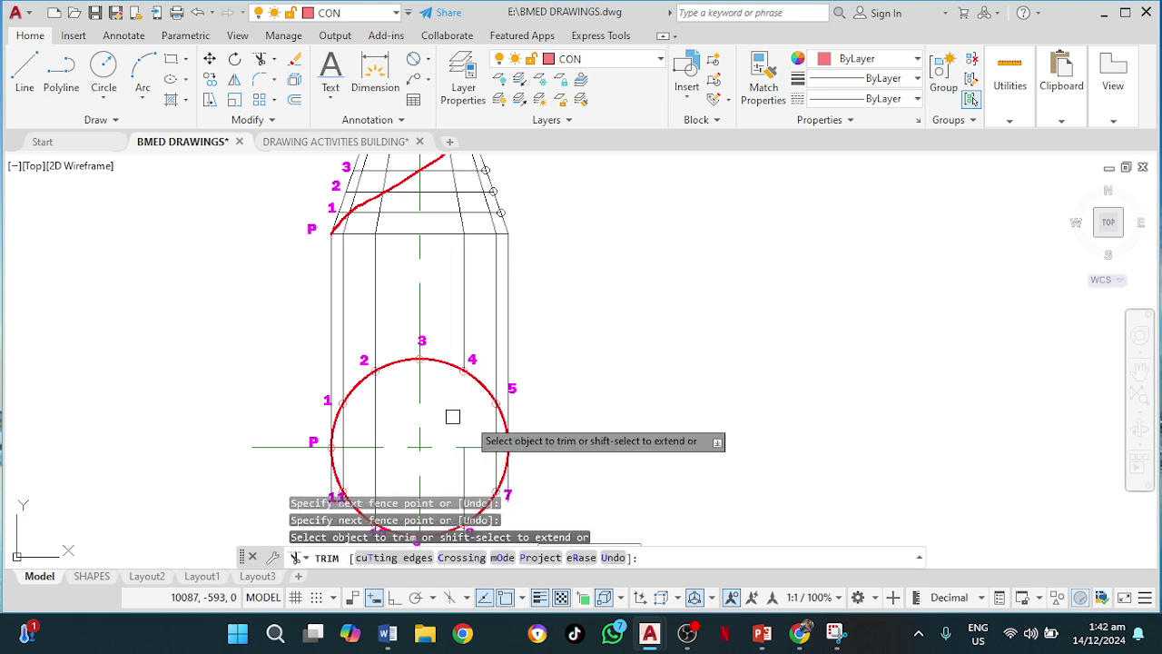
middle_click_drag(467, 475, 471, 347)
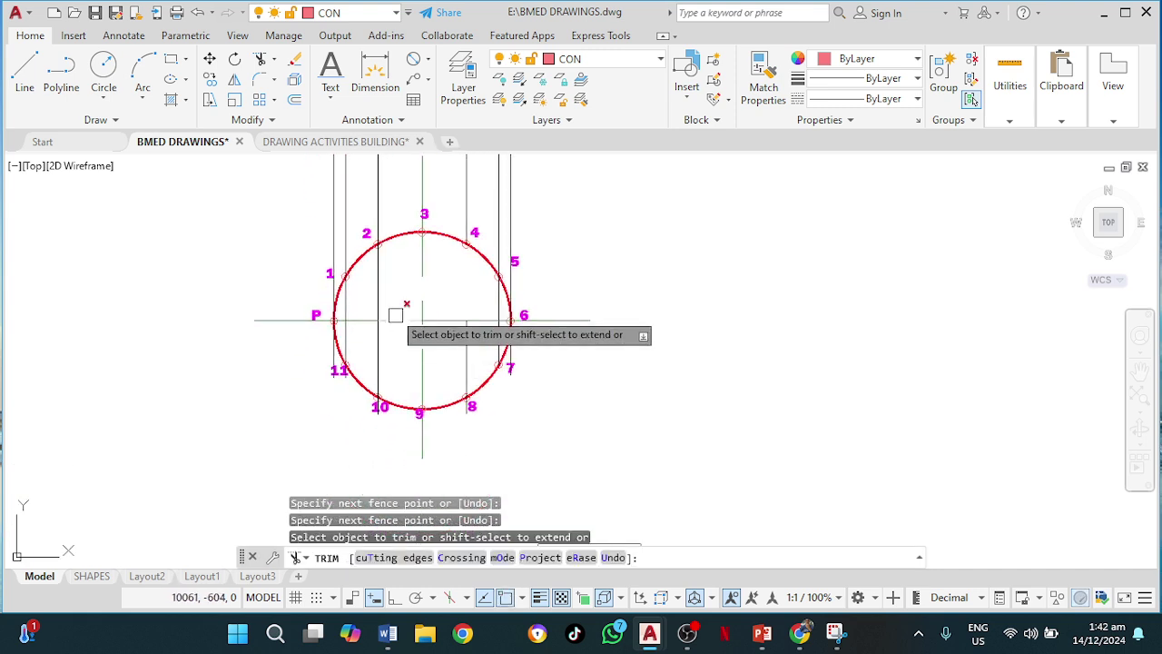
left_click(386, 283)
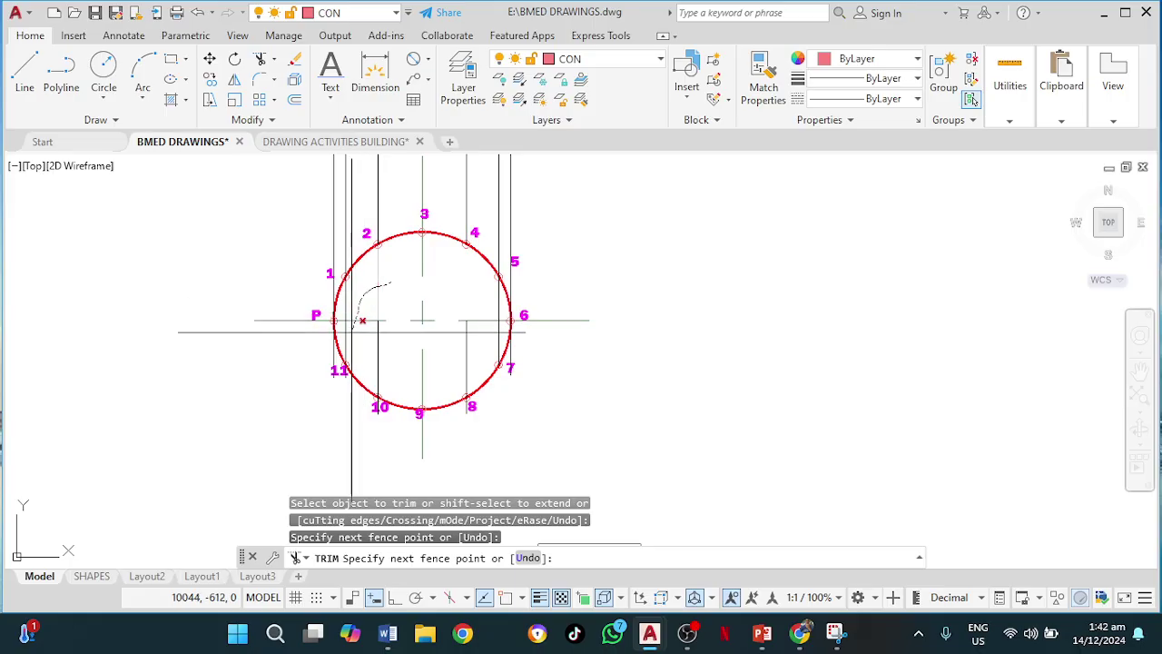
left_click_drag(360, 361, 405, 380)
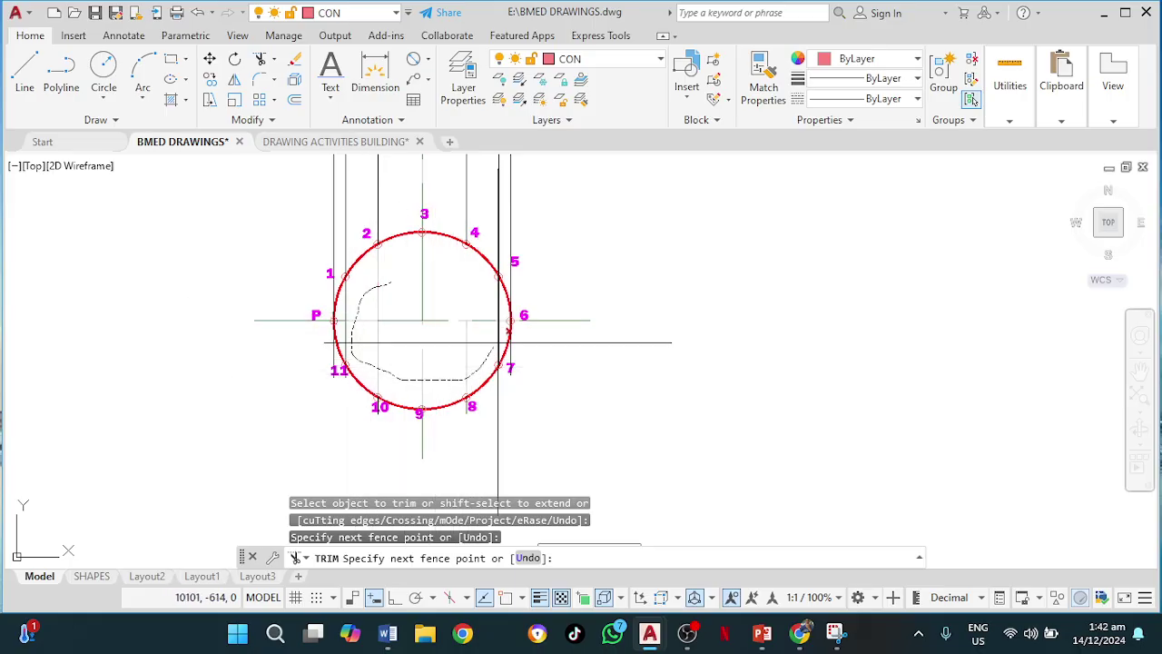
mouse_move(495, 280)
left_mouse_down()
mouse_move(445, 259)
mouse_move(400, 272)
left_mouse_up()
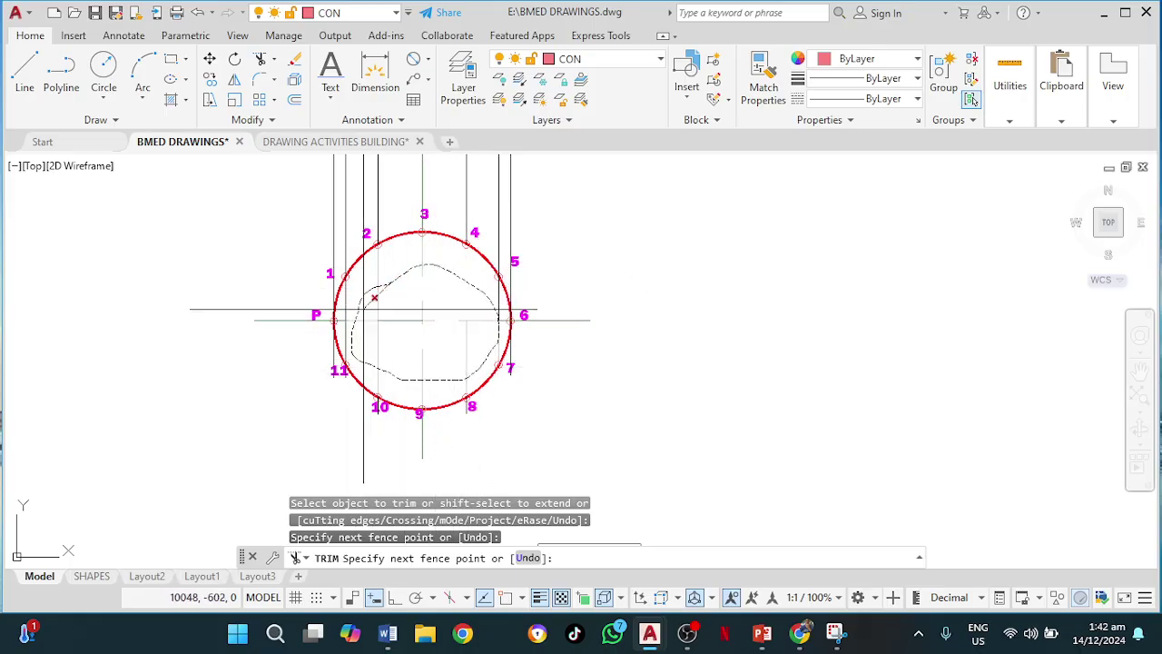
left_click_drag(363, 309, 357, 317)
key("Escape")
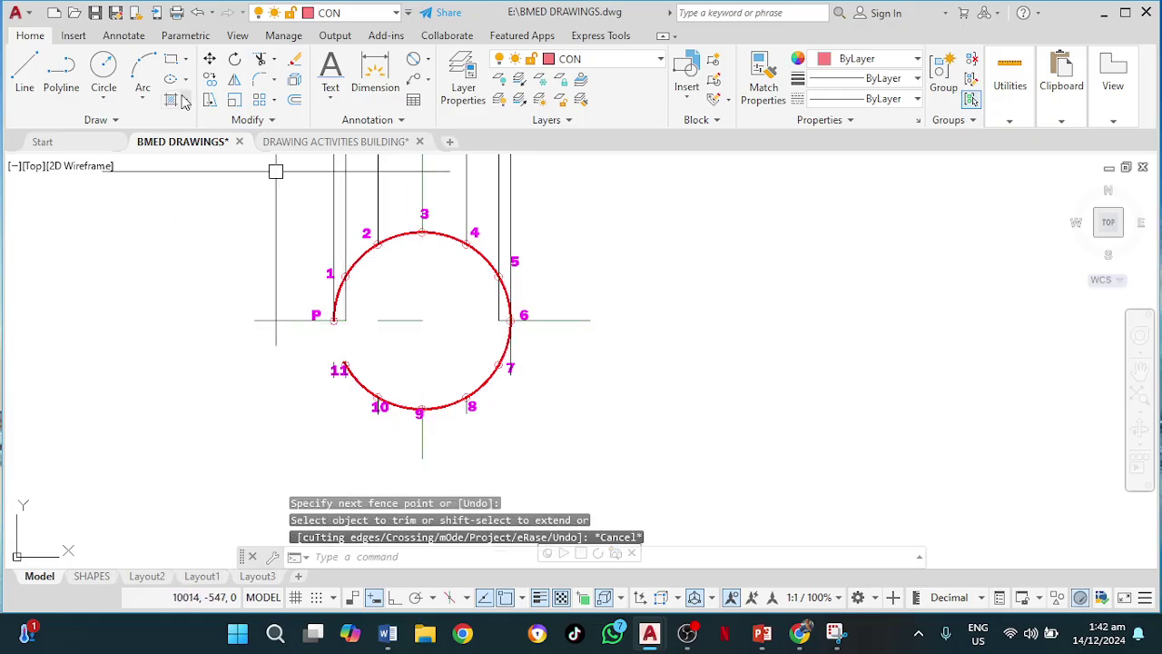
left_click(198, 13)
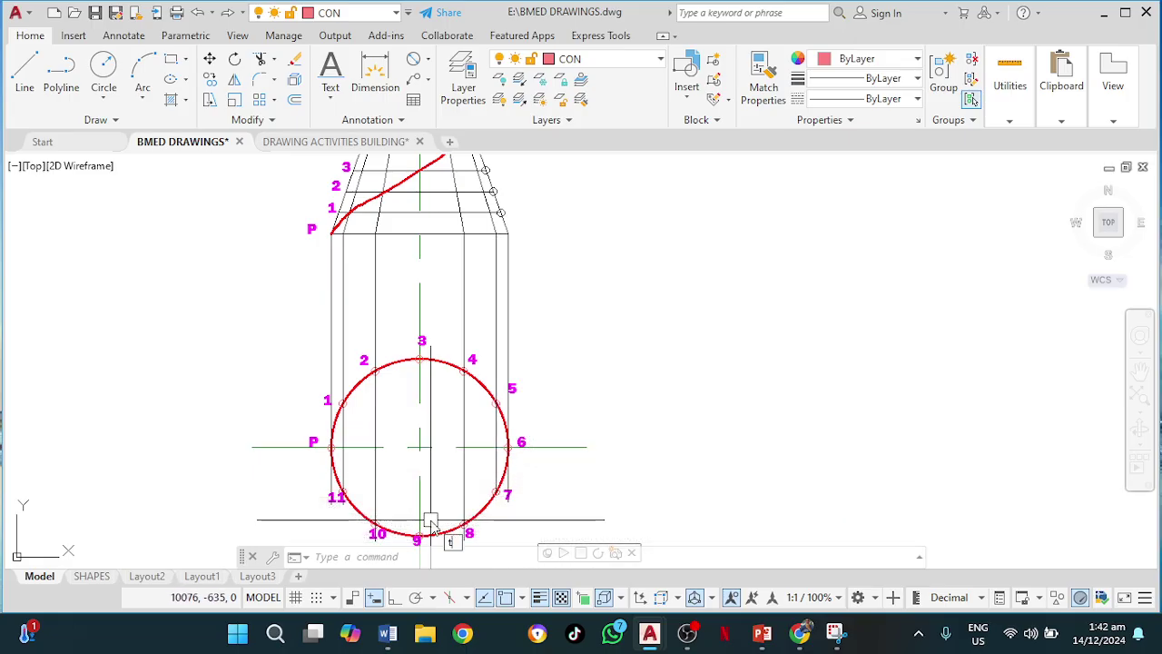
Trim away the projection lines and centre lines inside the plan circle, using the circle as the cutting edge
key("Return")
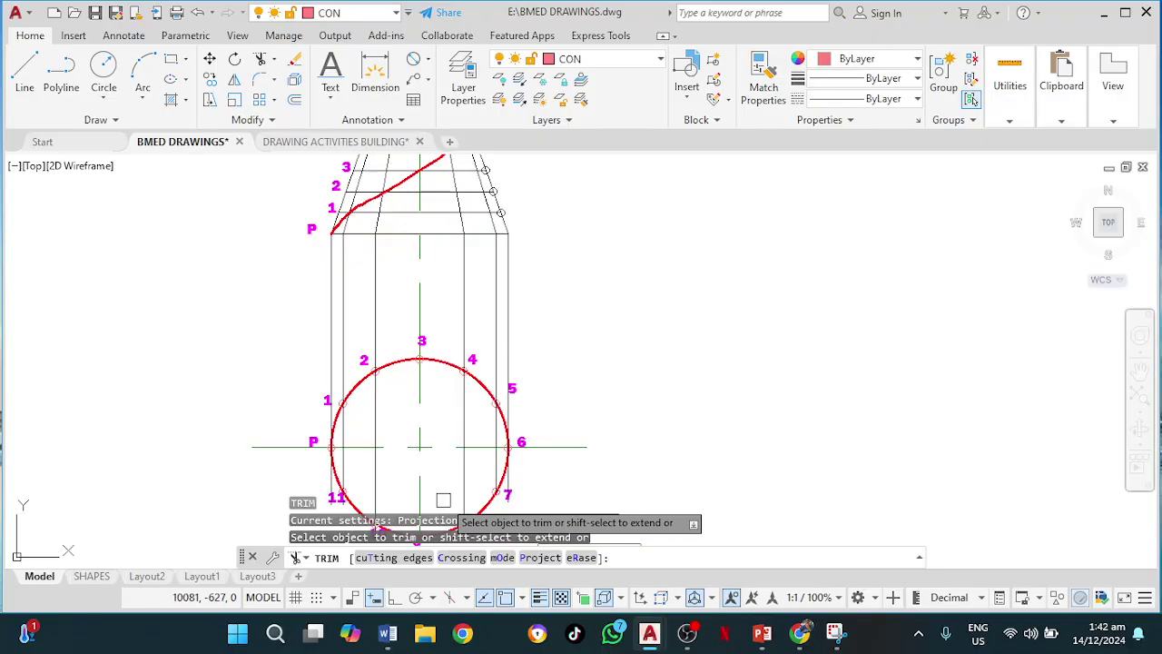
left_click(465, 410)
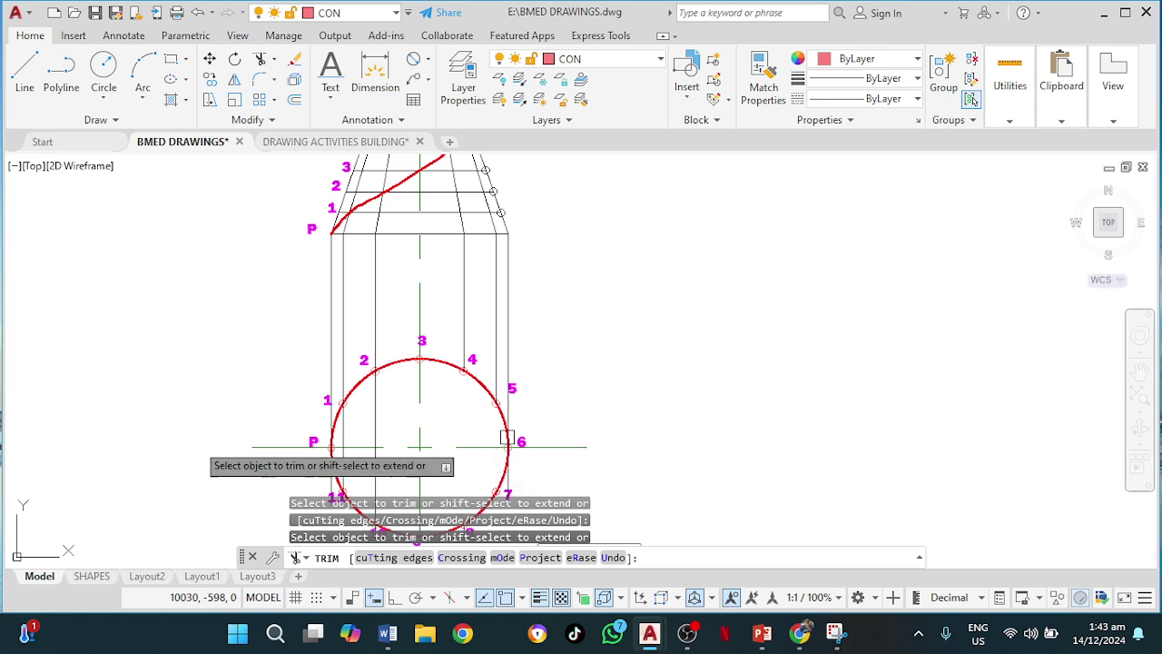
left_click(381, 559)
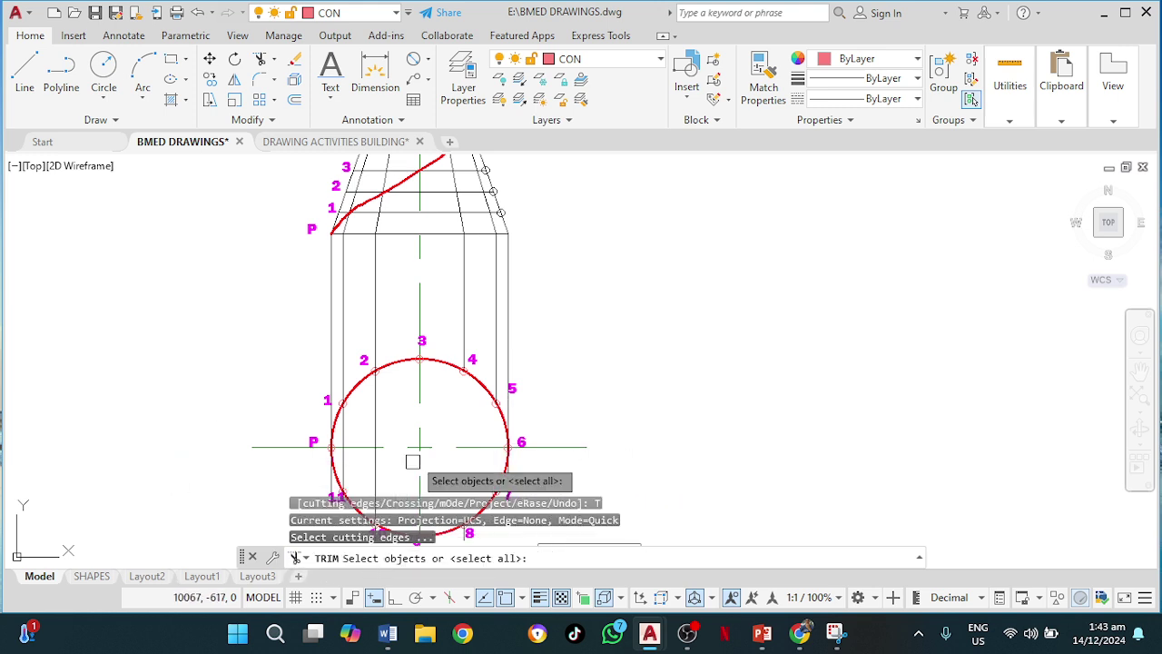
left_click(402, 364)
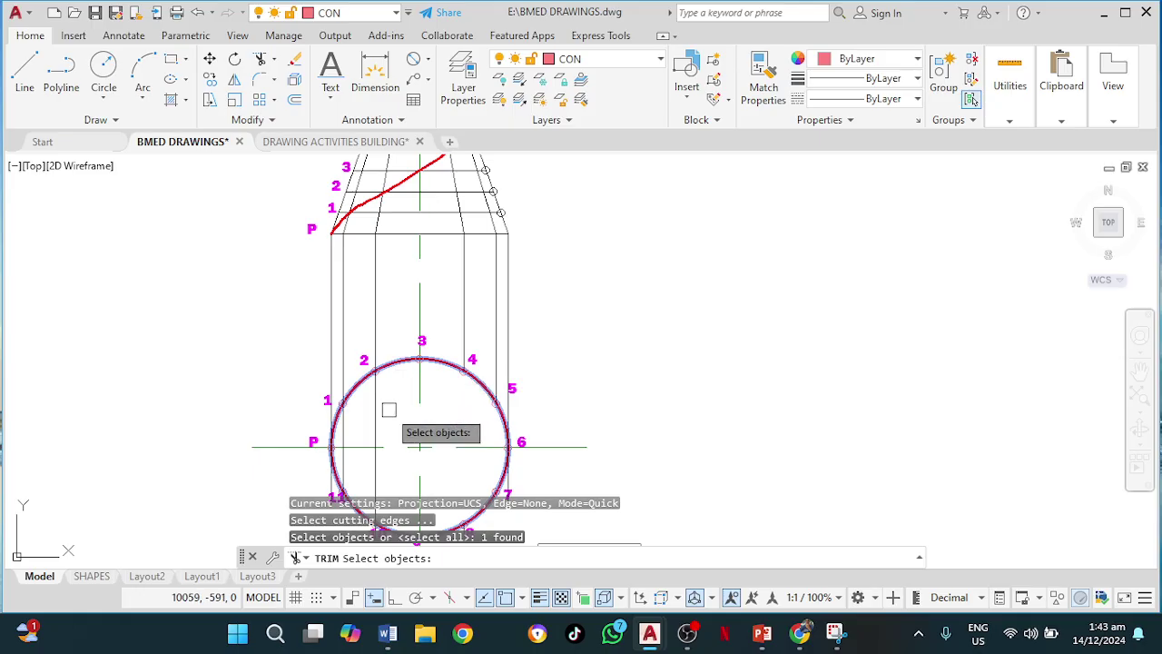
key("Return")
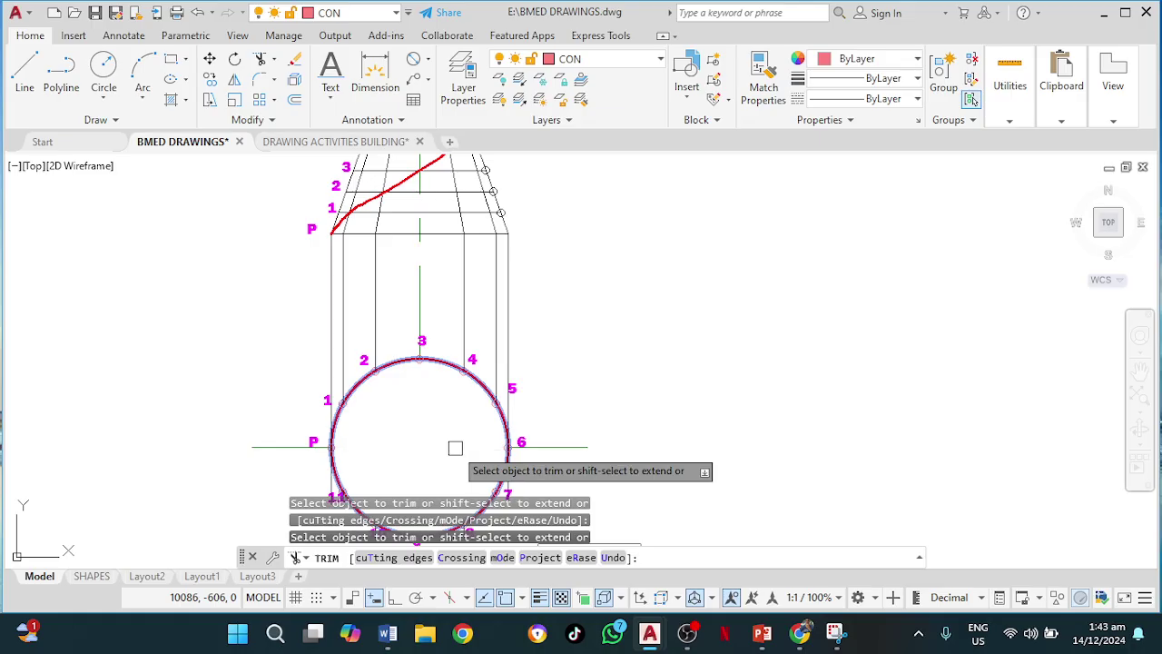
scroll(450, 436, "down", 3)
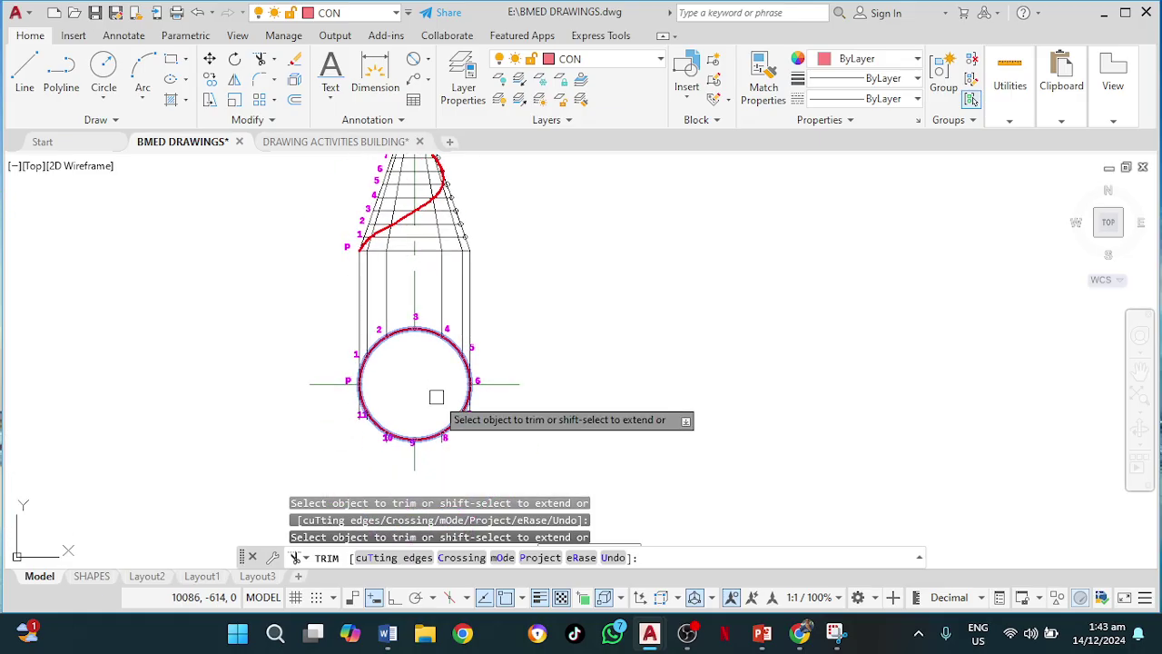
key("Escape")
Draw a radial line from division point 3 on the plan circle to the circle's centre
scroll(434, 390, "up", 4)
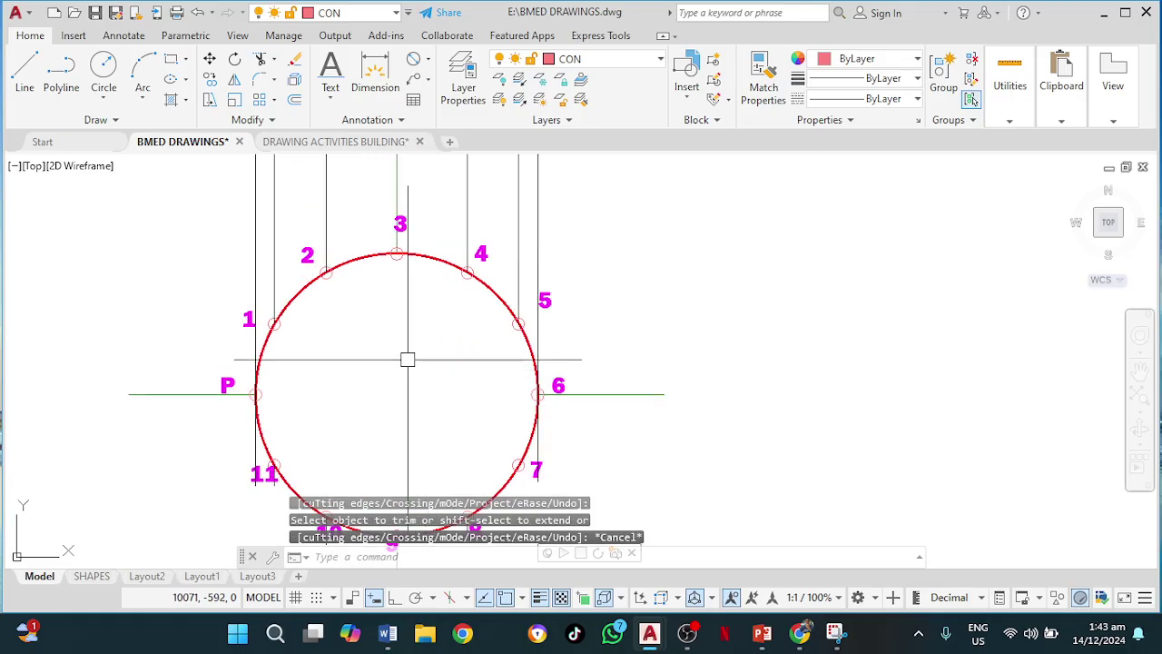
left_click(25, 72)
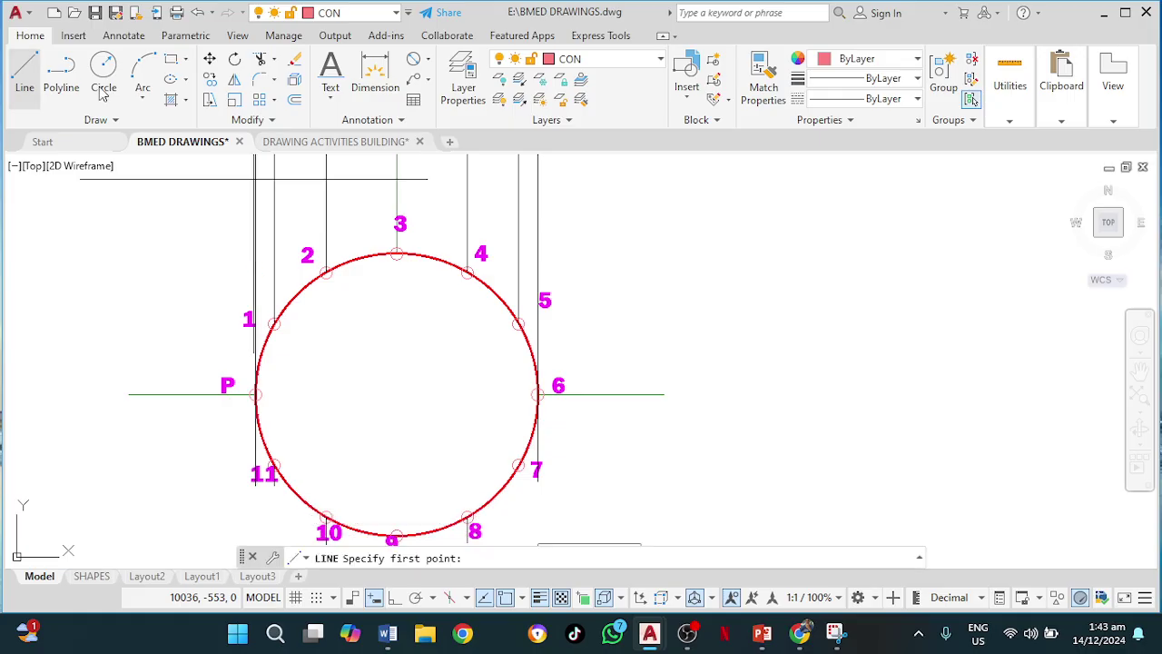
left_click(397, 253)
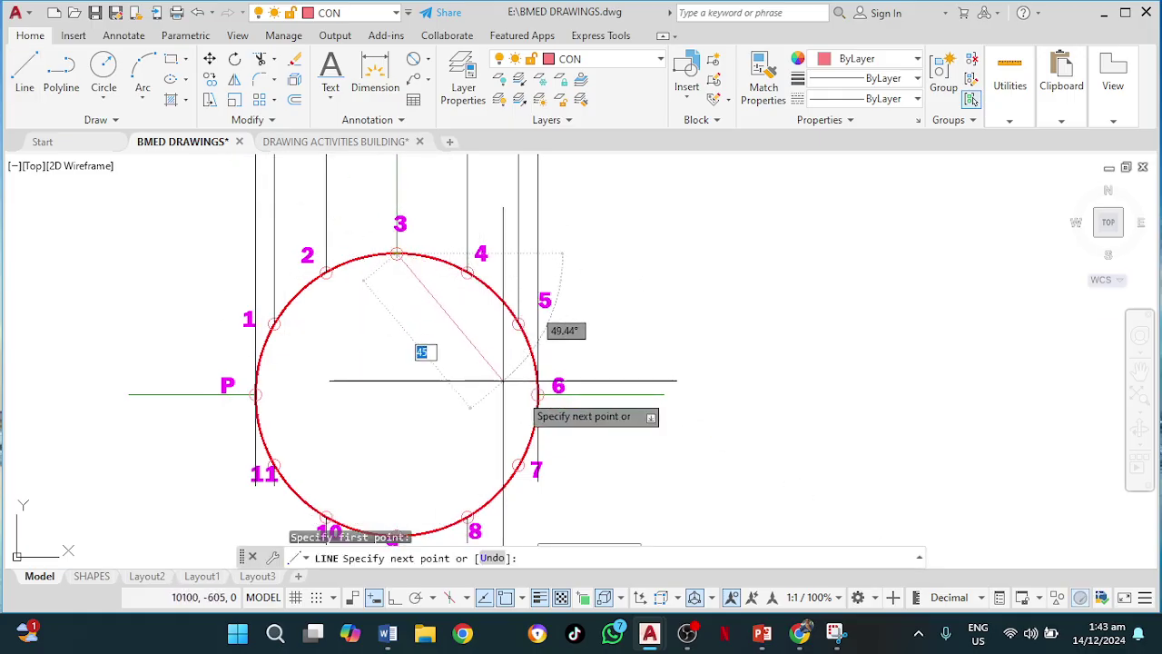
left_click(396, 394)
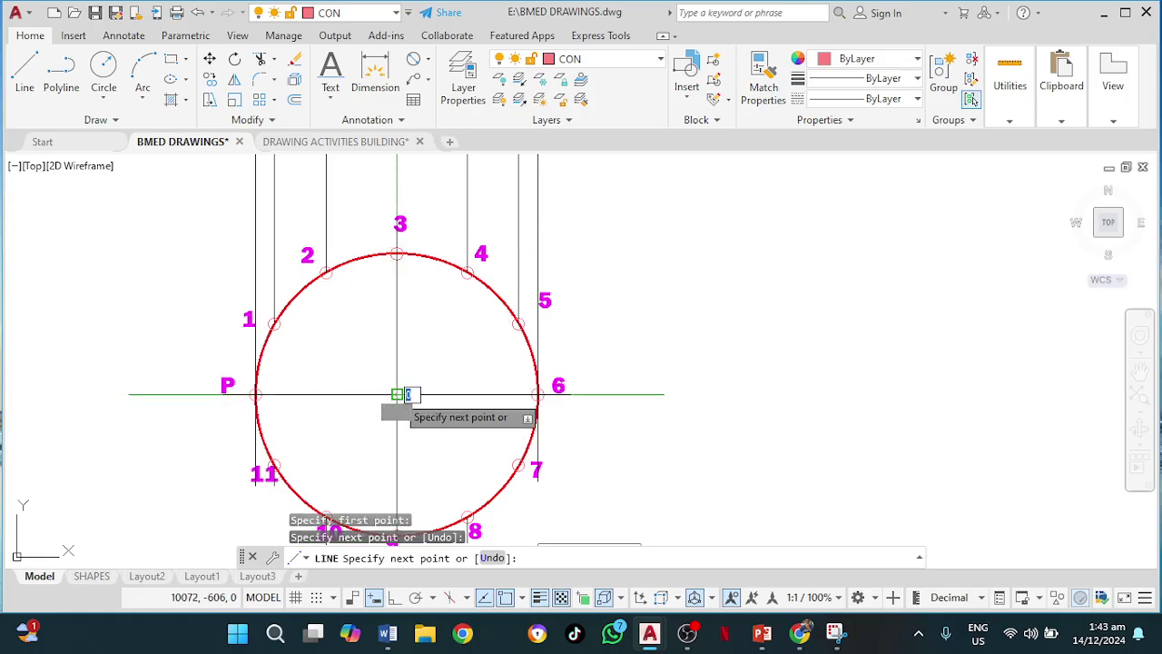
left_click(397, 254)
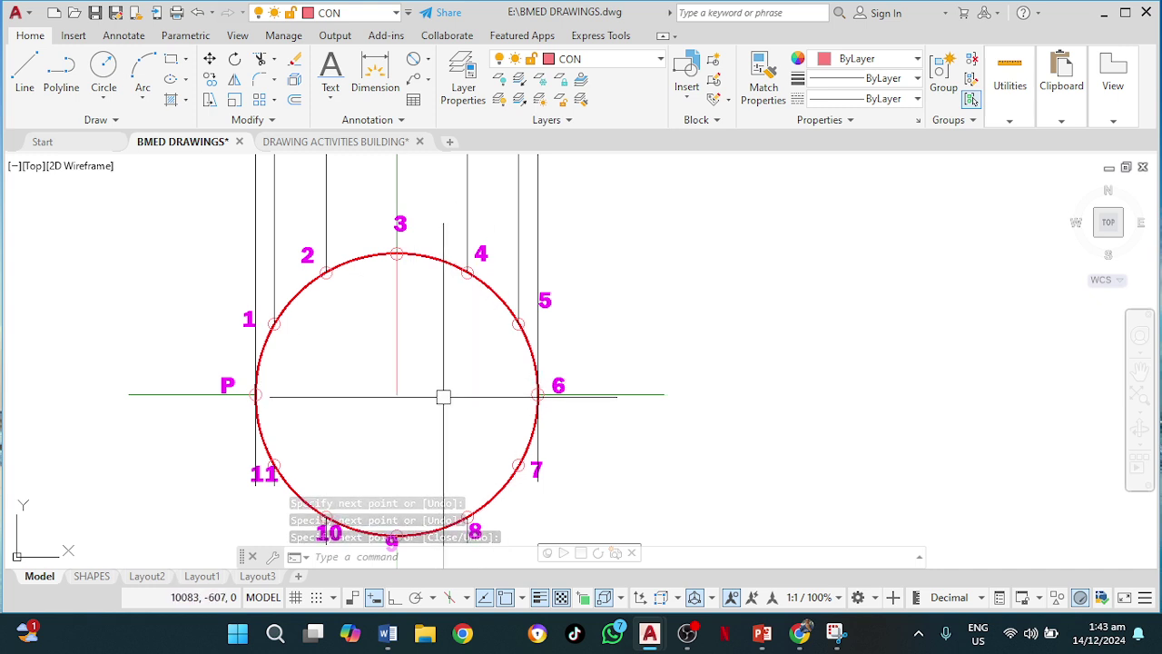
Create a polar array of the radial line about the circle's centre with 12 items
type("AR")
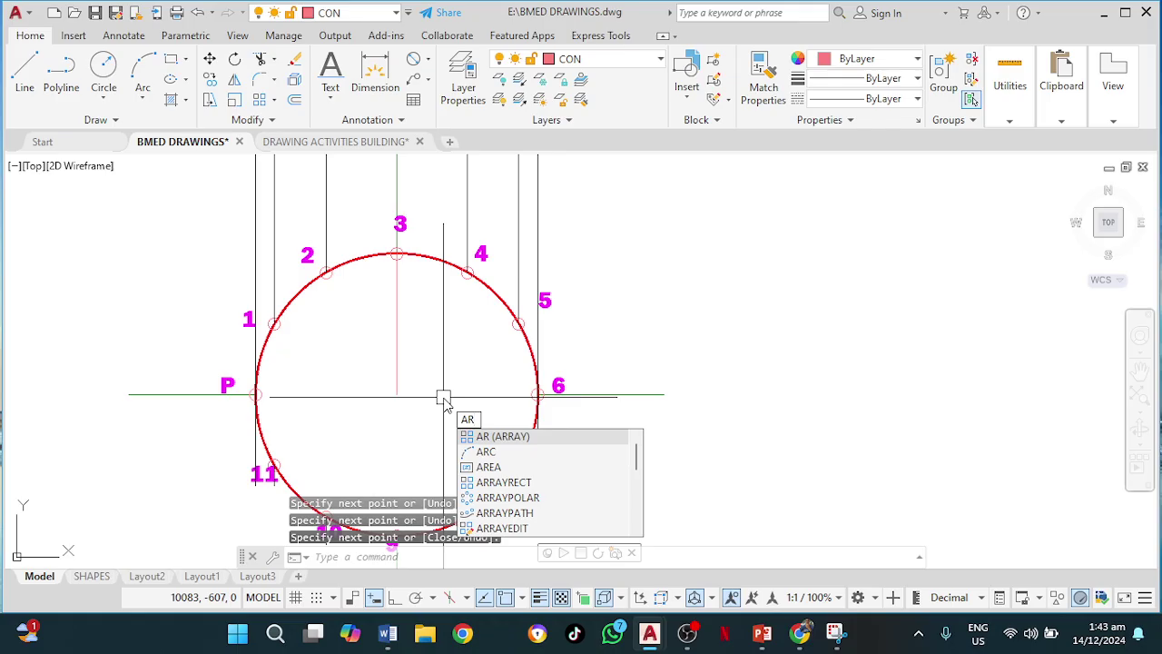
key("Return")
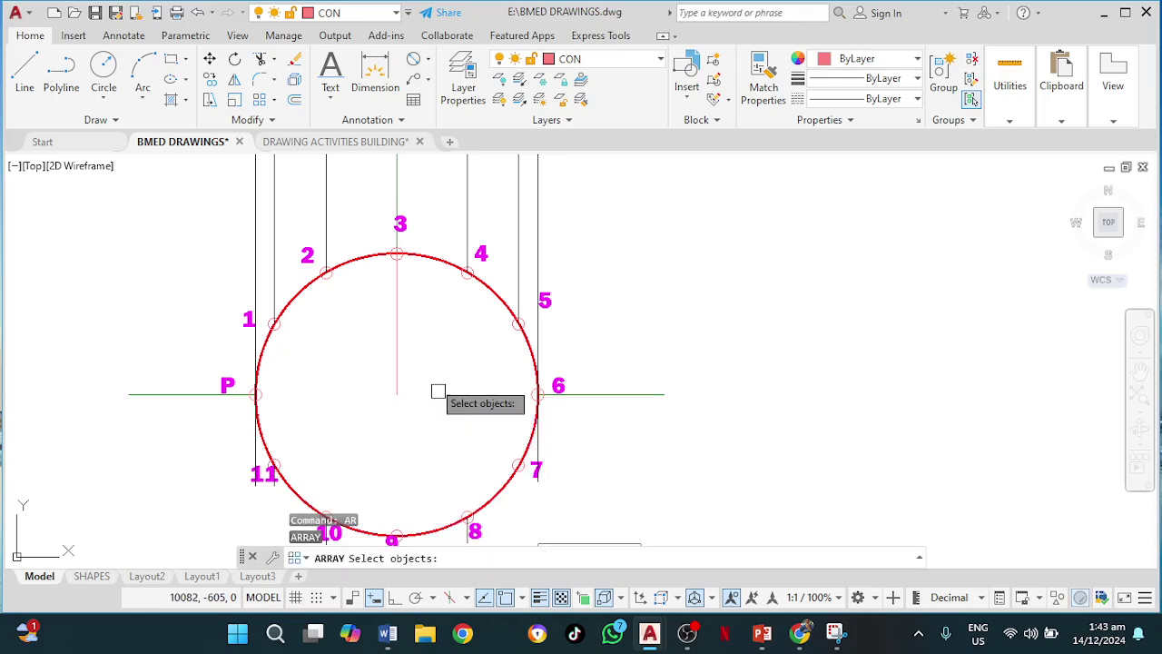
left_click(397, 343)
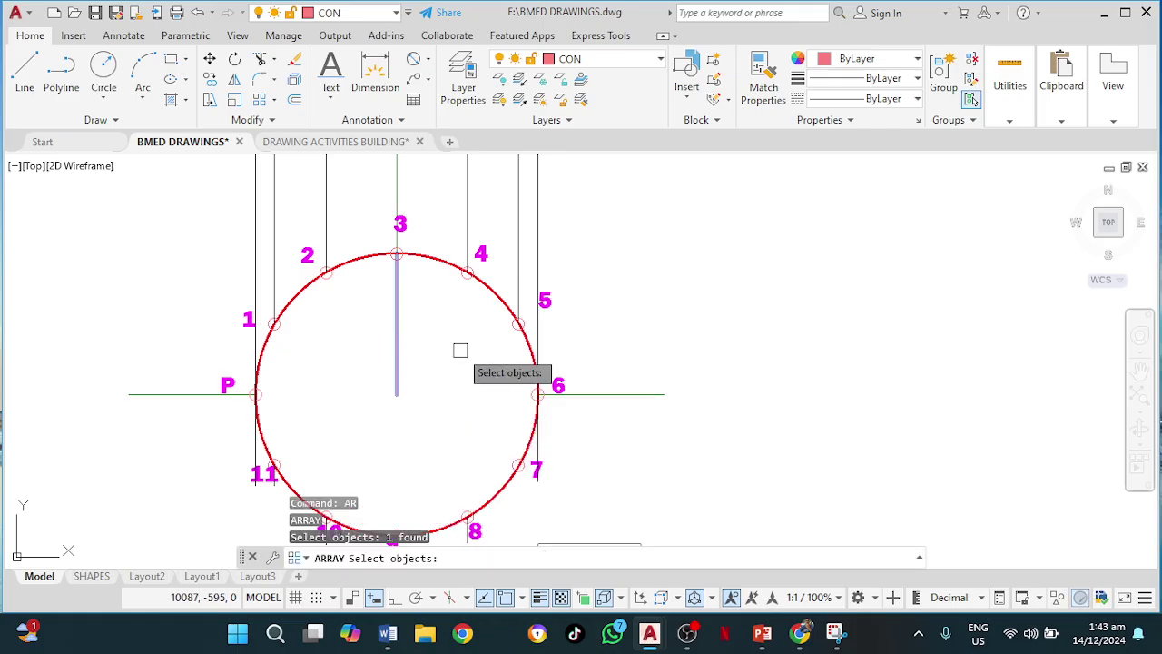
key("Return")
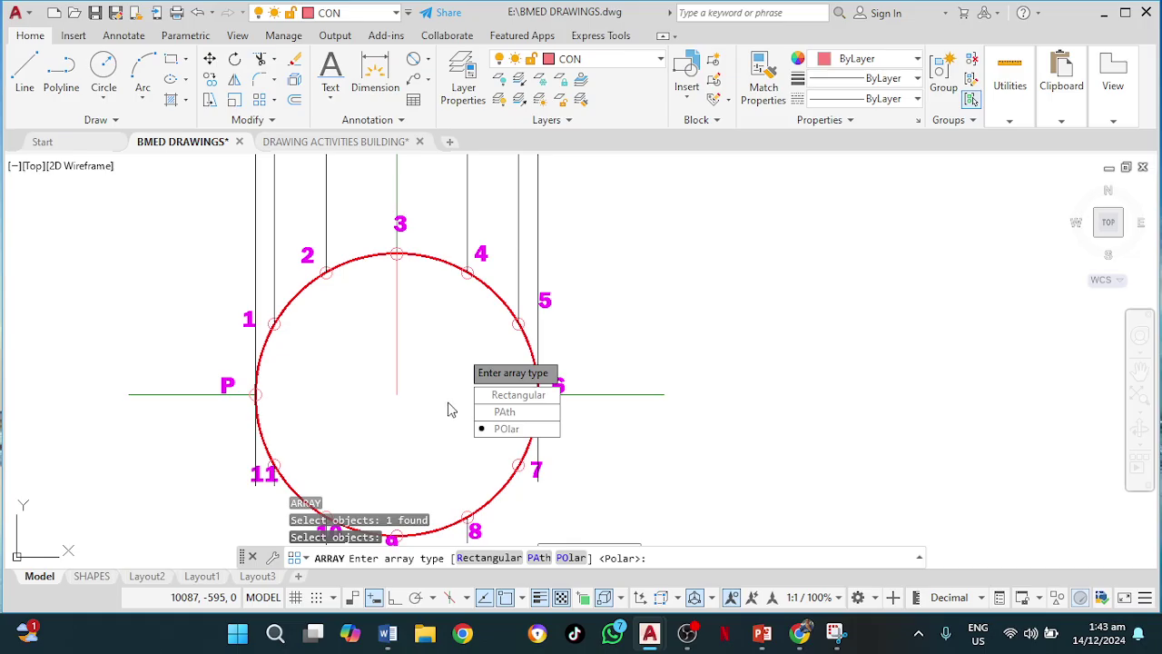
left_click(506, 431)
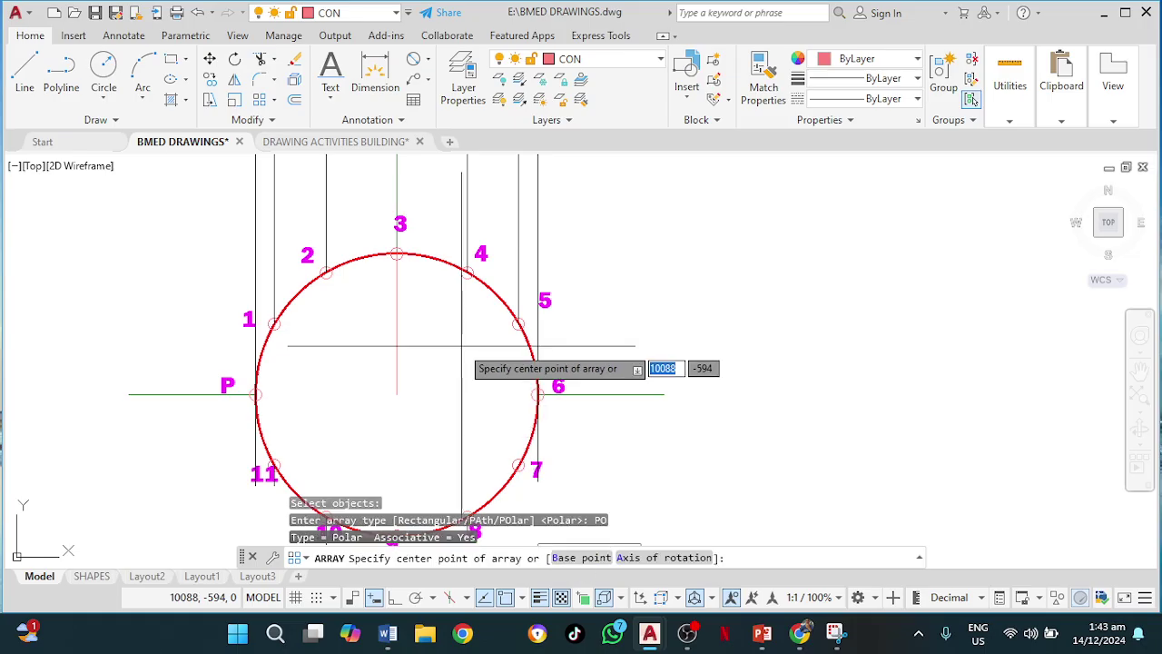
left_click(397, 394)
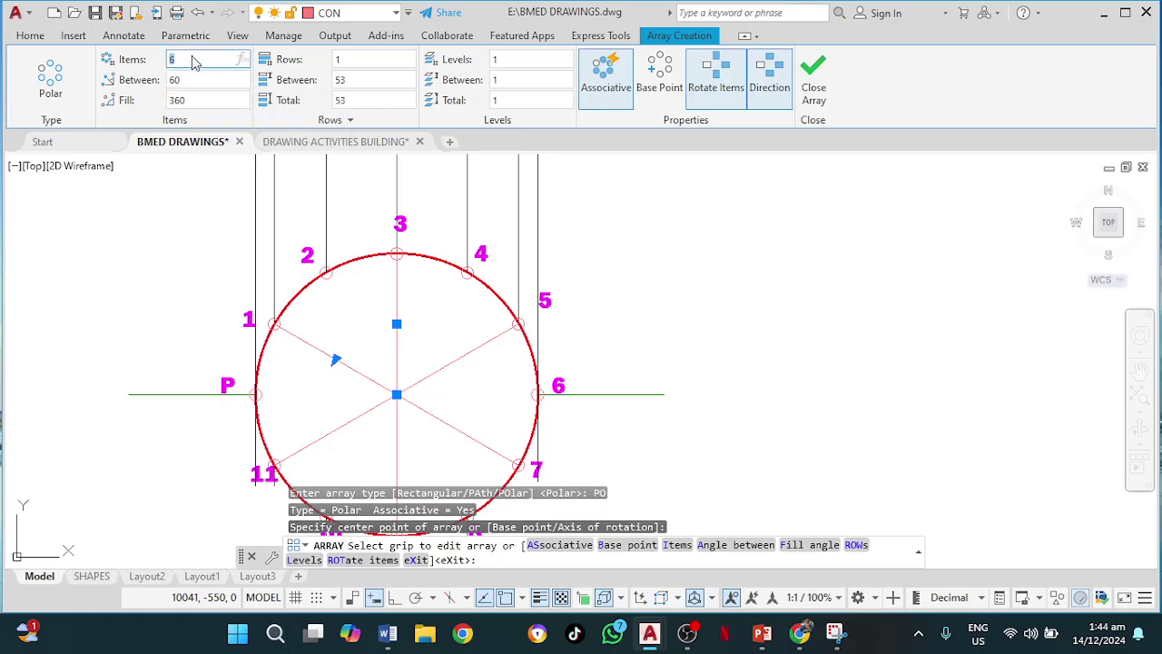
key("BackSpace")
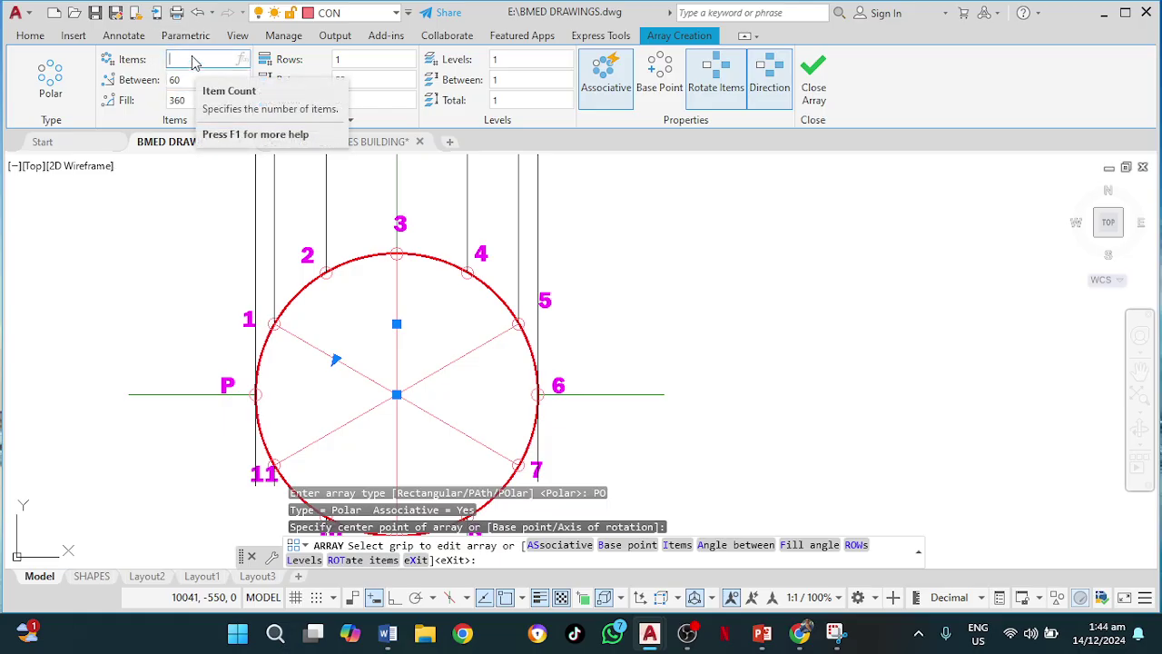
key("Return")
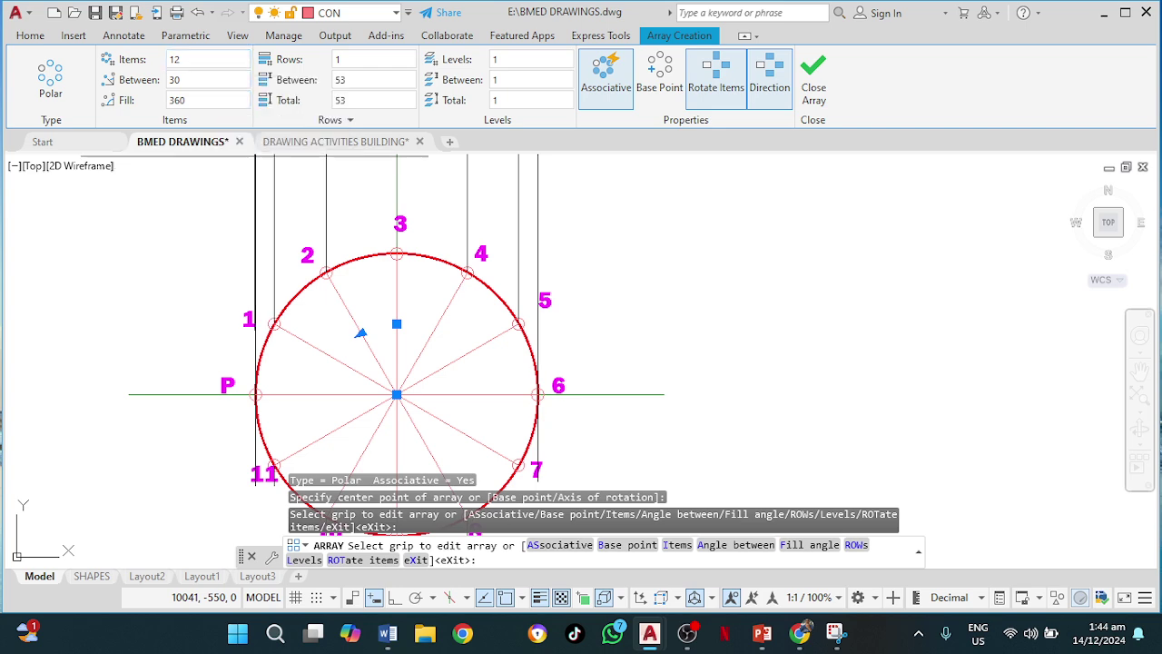
key("Escape")
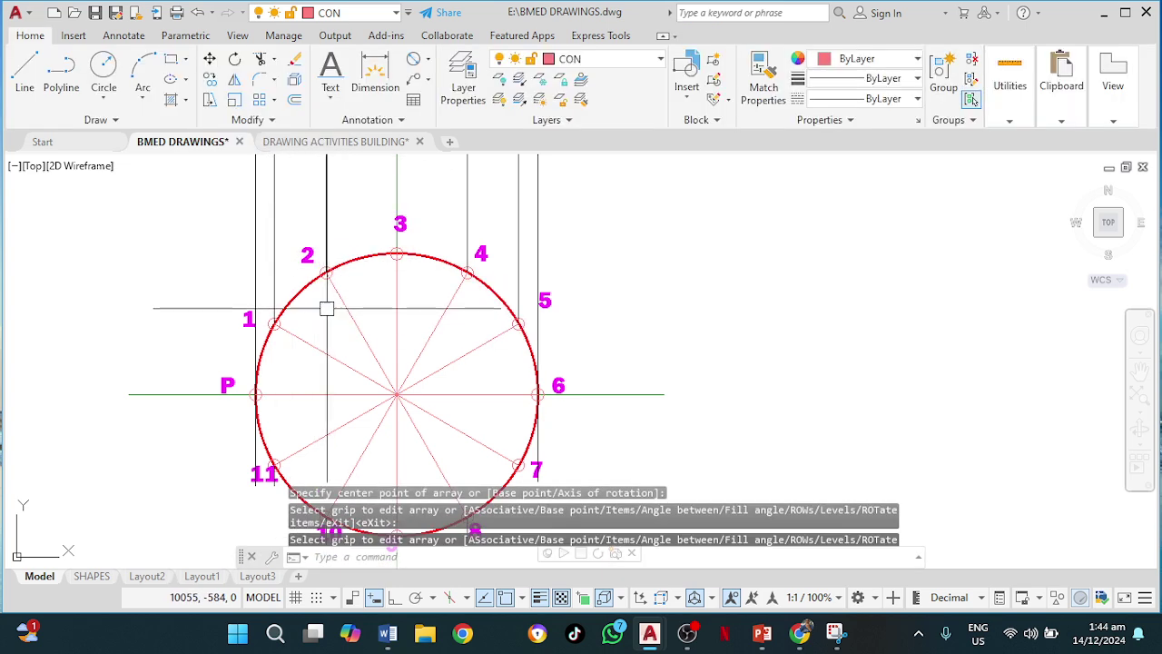
Explode the polar array into individual radial lines
left_click(350, 312)
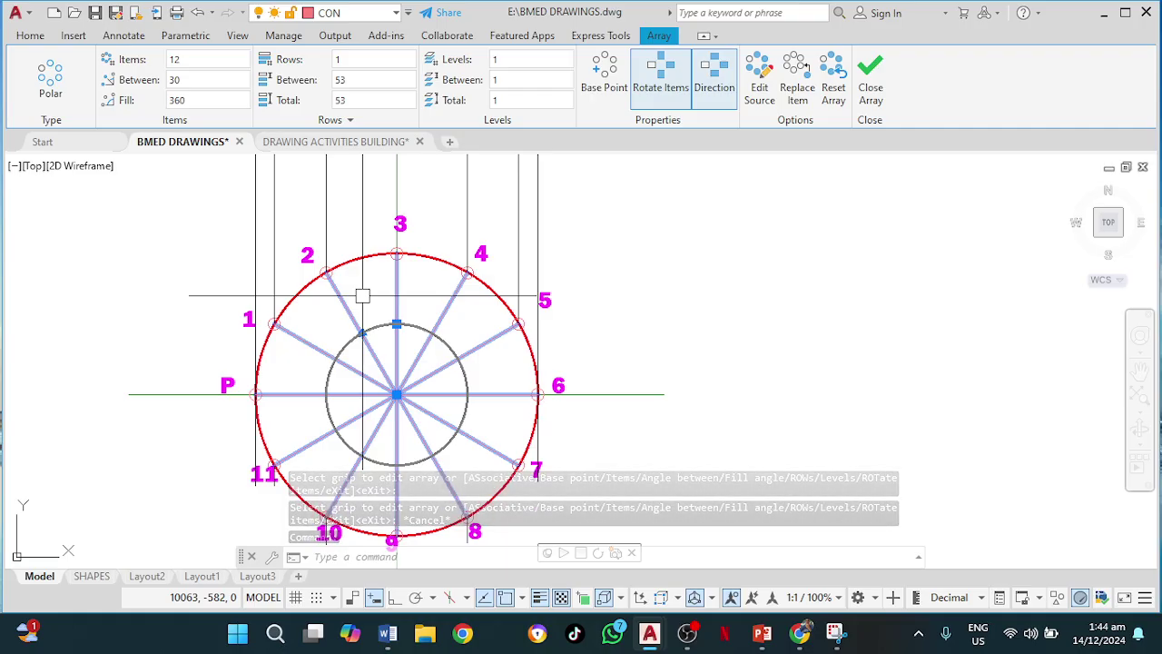
type("x")
key("Return")
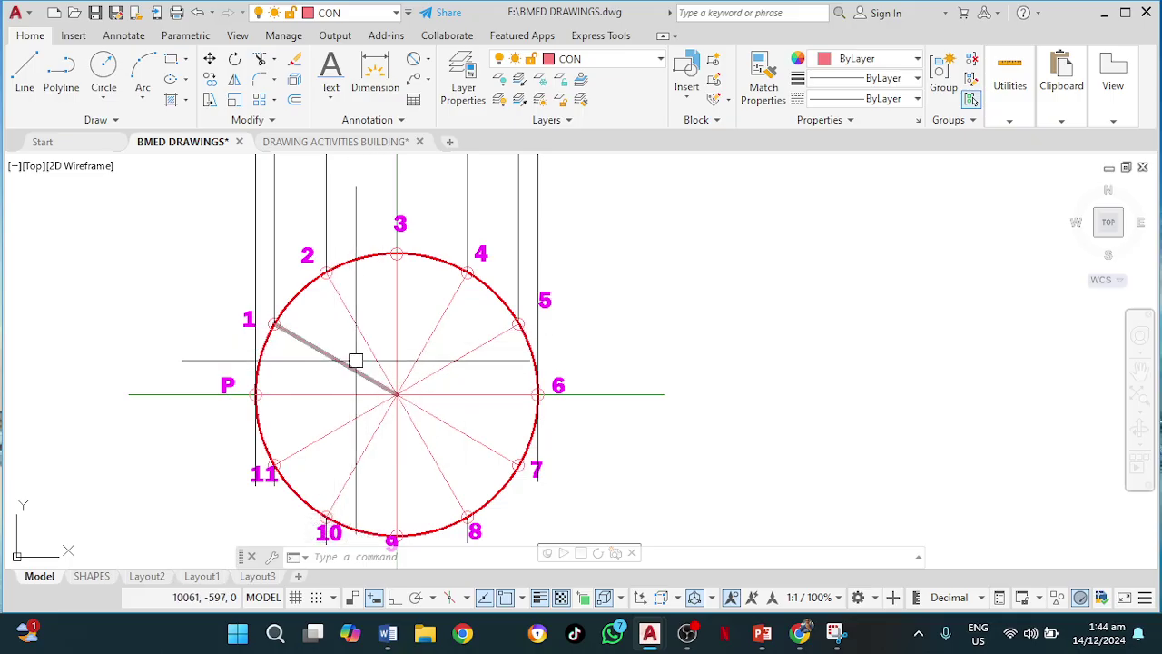
scroll(355, 360, "down", 2)
middle_click_drag(360, 352, 337, 421)
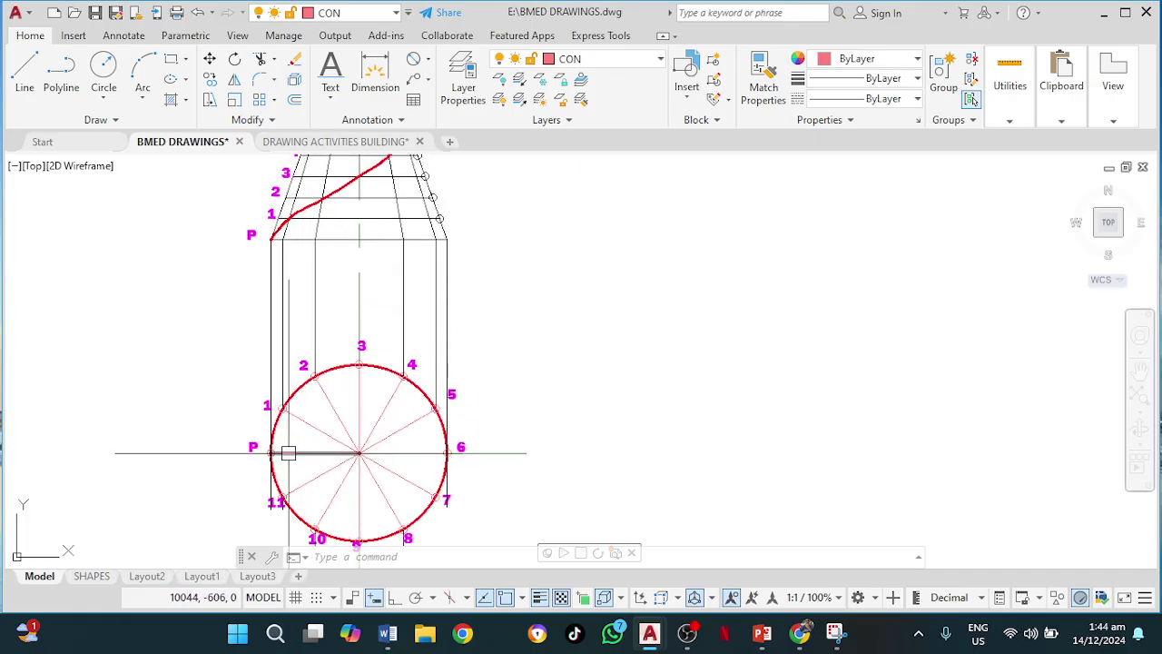
middle_click_drag(299, 279, 281, 337)
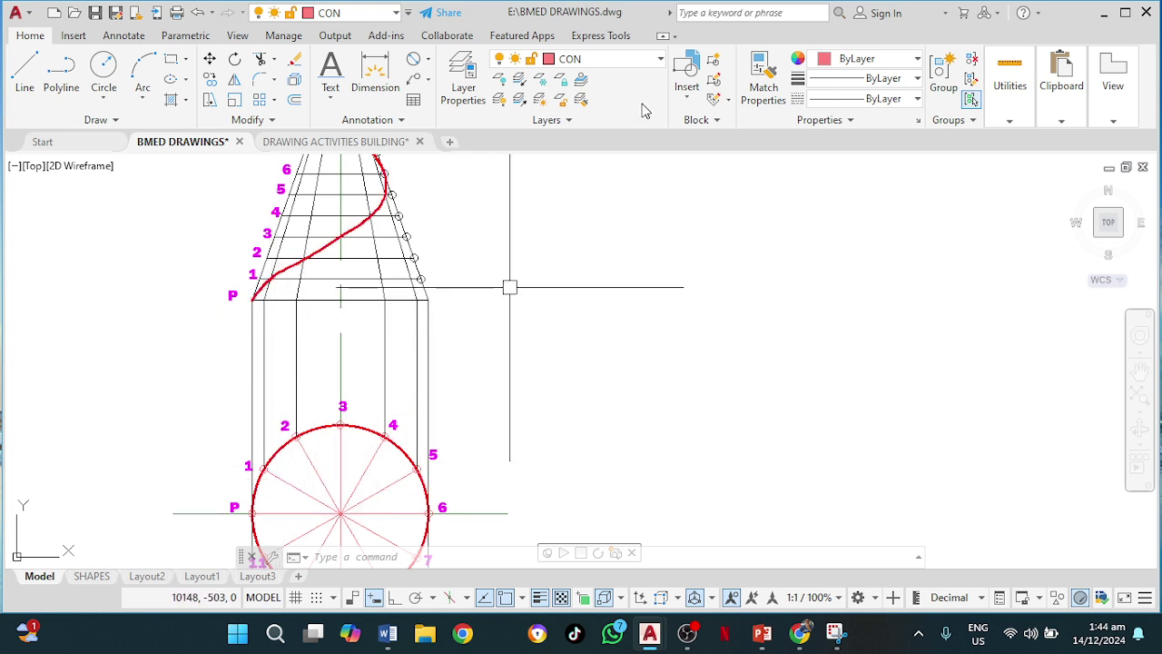
Draw a short vertical line and a horizontal line about 13 units long from its lower end, in the empty space beside the elevation
left_click(30, 69)
left_click(552, 348)
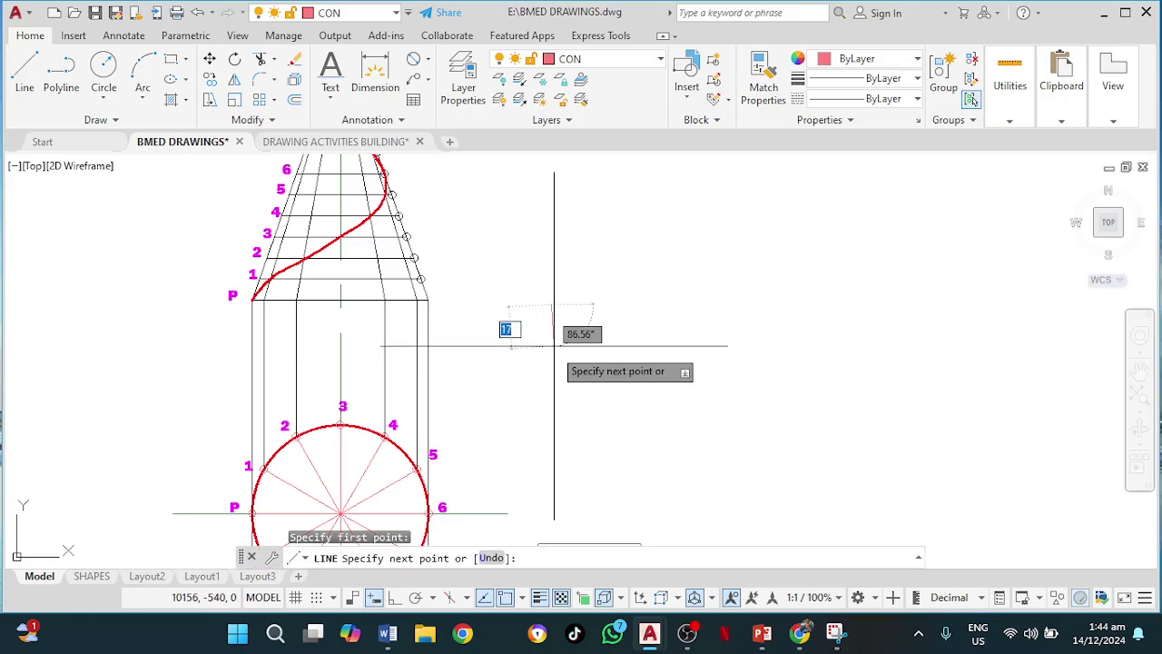
left_click(396, 598)
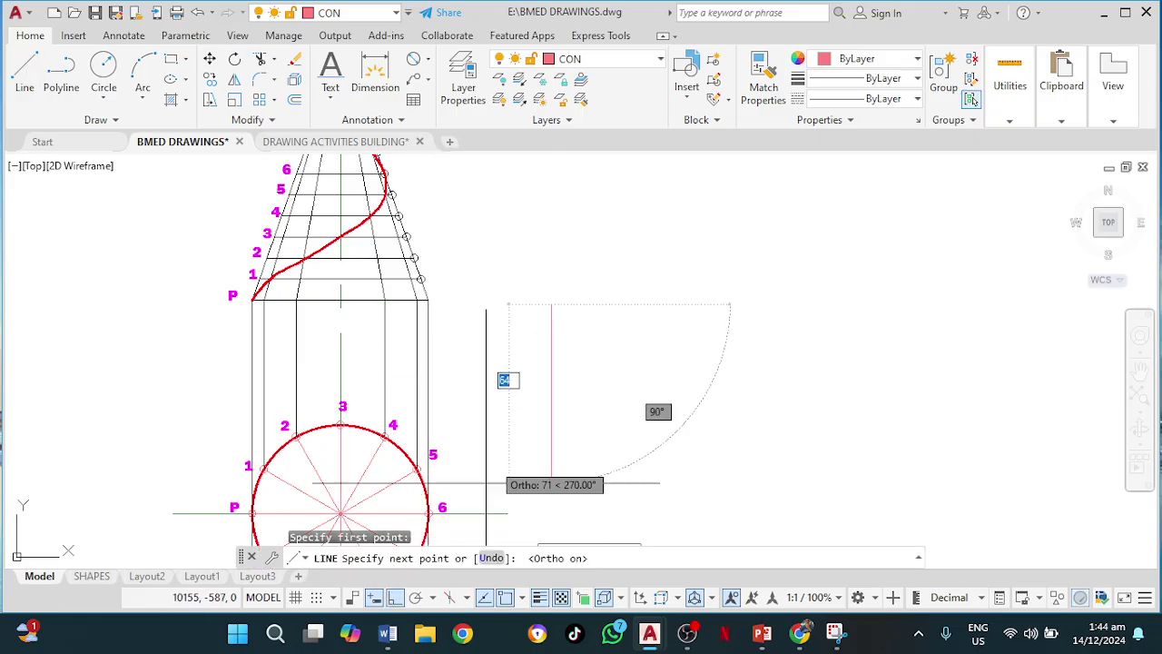
left_click(553, 335)
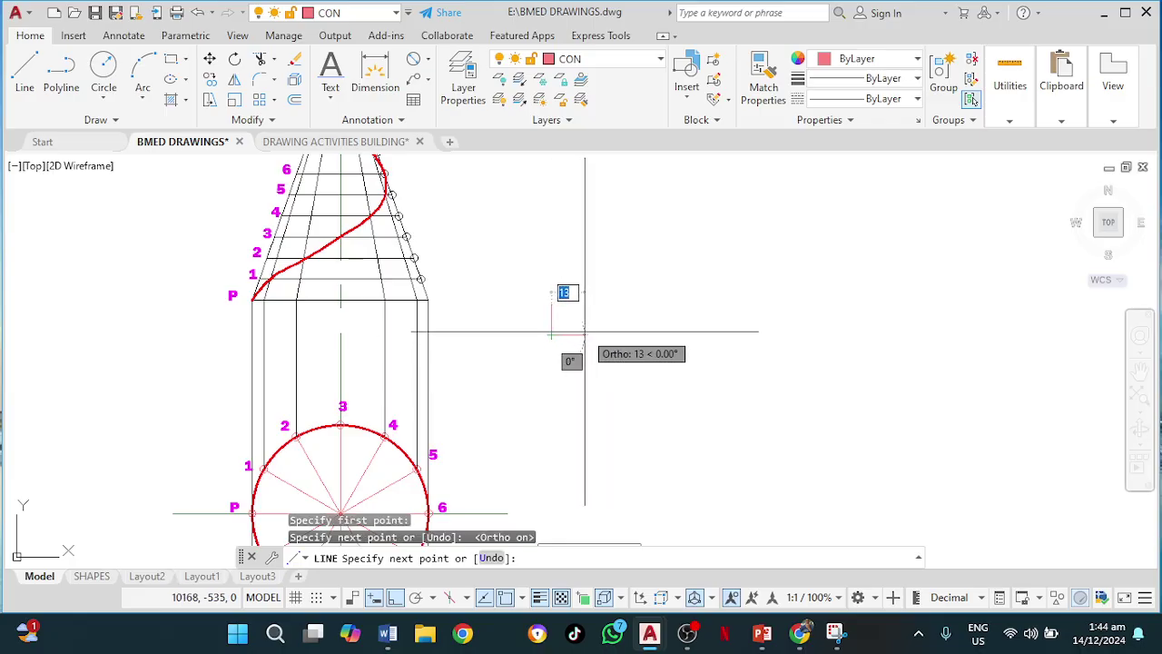
left_click(585, 331)
key("Return")
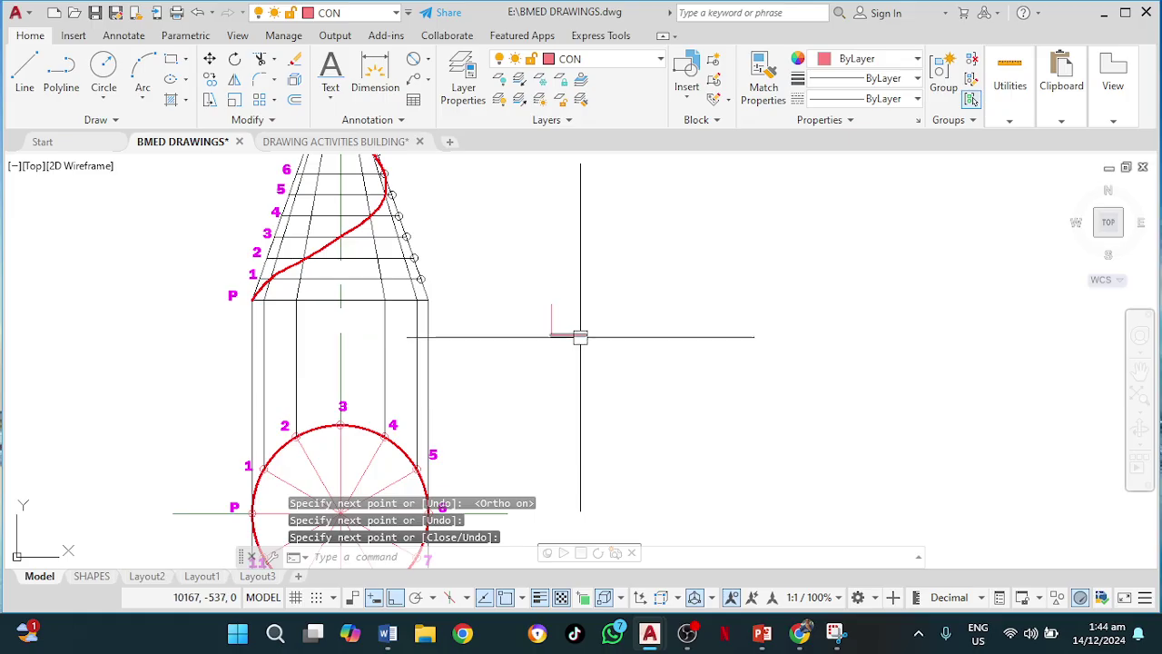
Move the short horizontal line by its midpoint onto the vertical line's midpoint to form a small cross marker
left_click(572, 336)
left_click(569, 335)
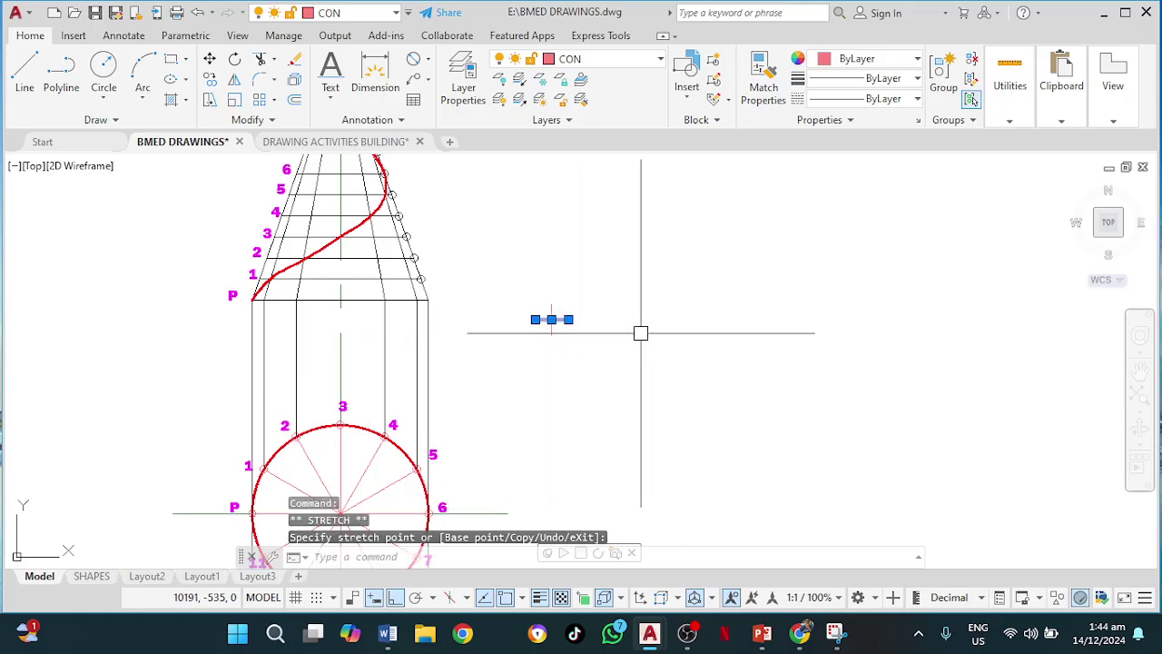
key("Escape")
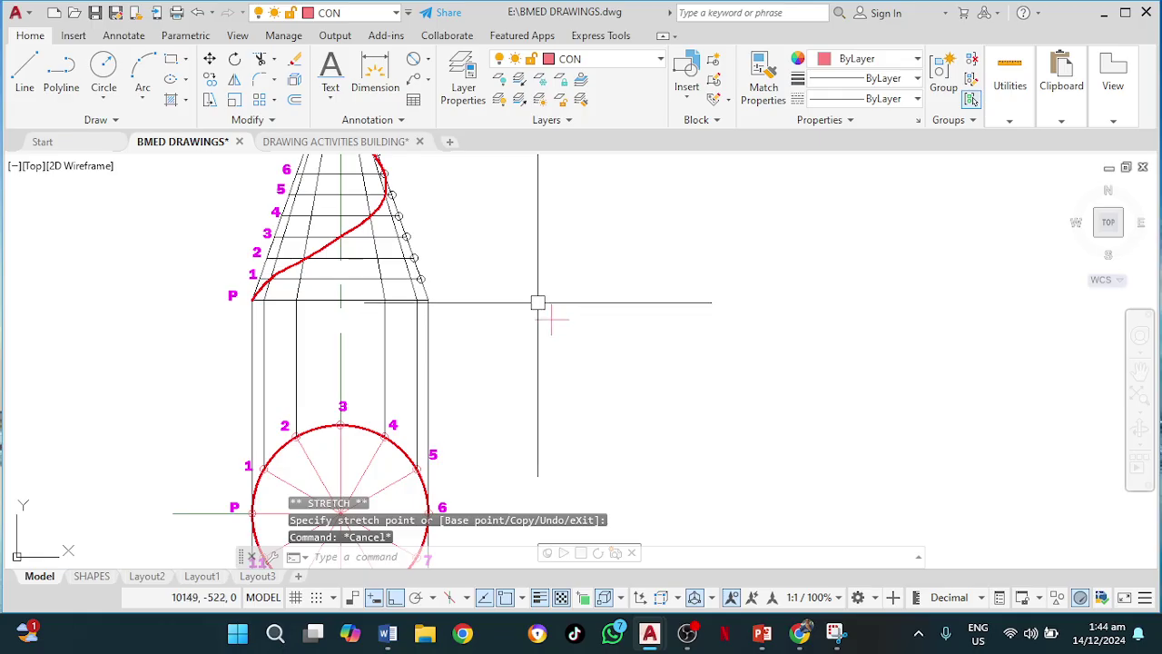
left_click(532, 295)
left_click(609, 366)
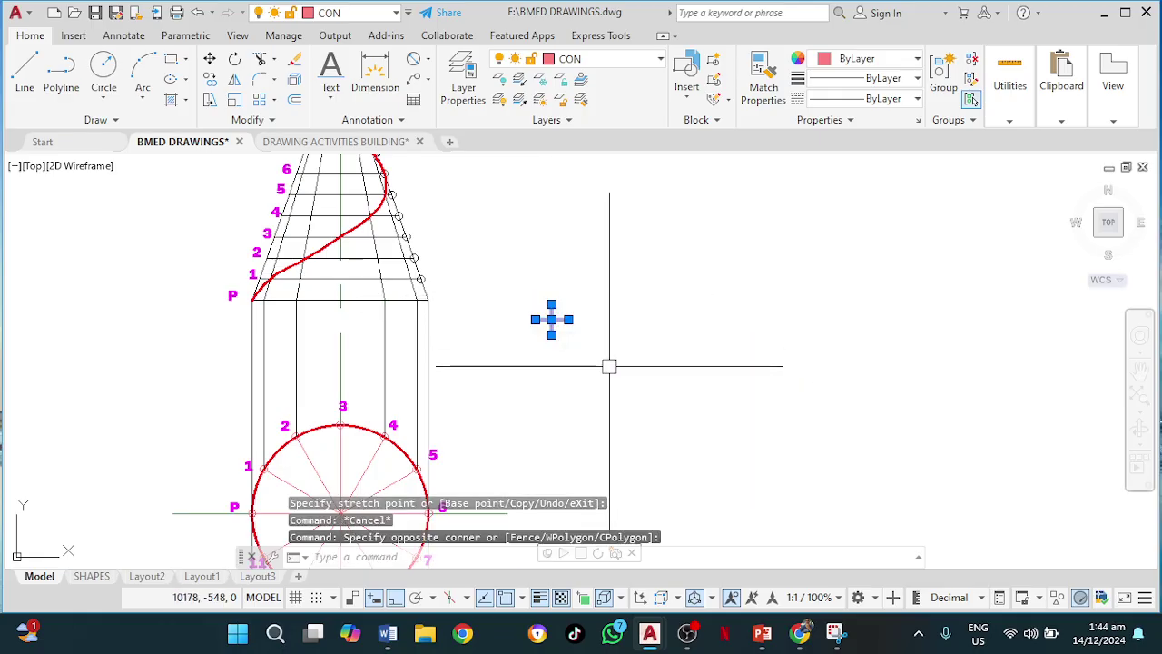
left_click(607, 60)
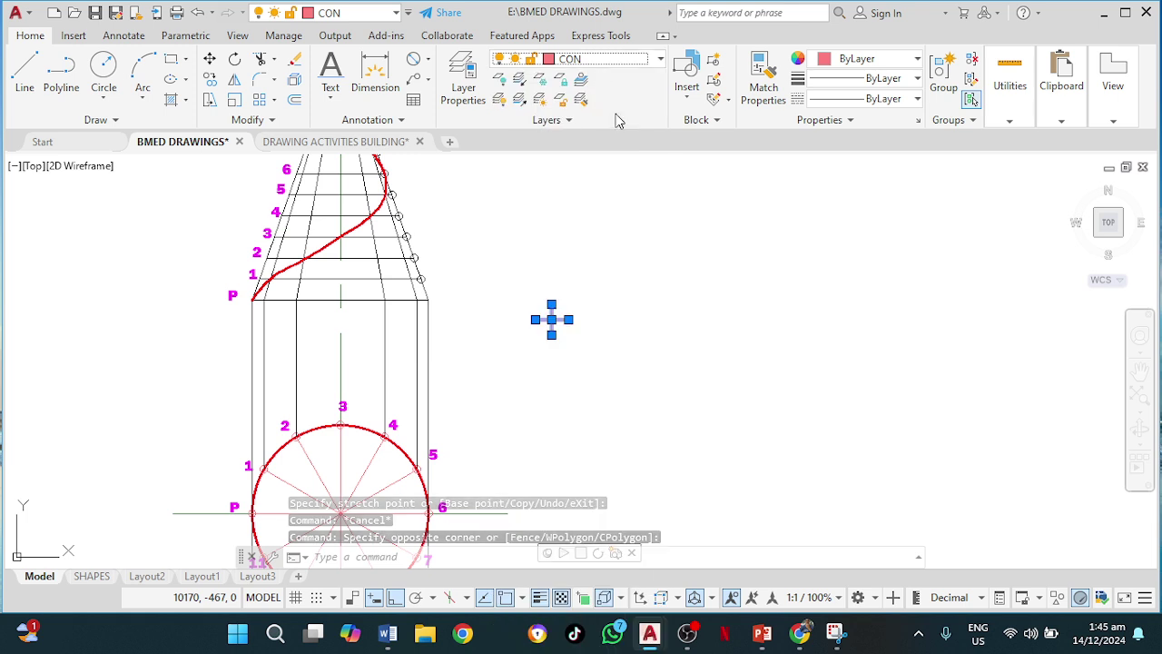
left_click(687, 282)
key("Escape")
key("Escape")
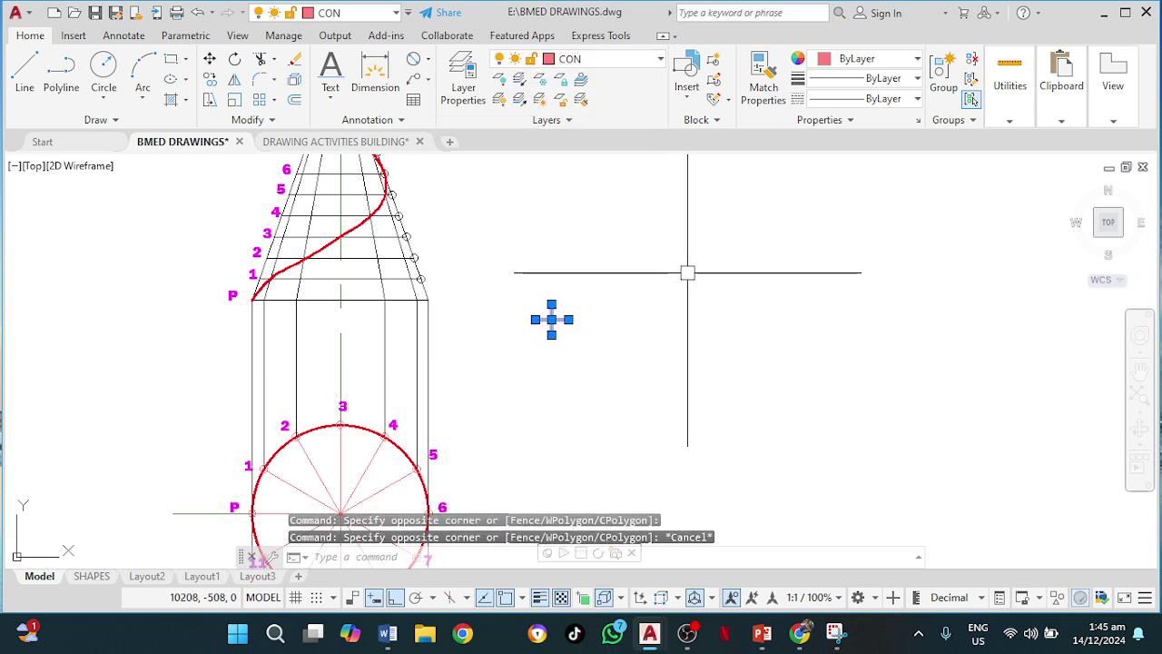
Copy the cross marker from its centre onto the helix point at level 1 in the elevation
left_click(525, 292)
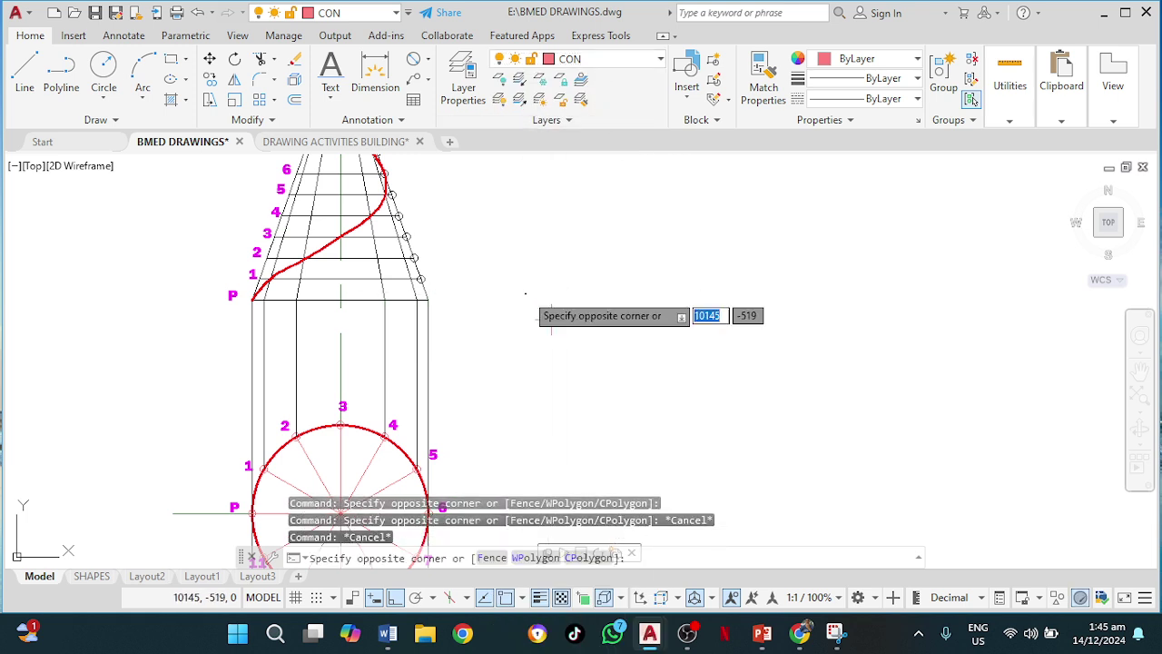
left_click(596, 348)
type("co")
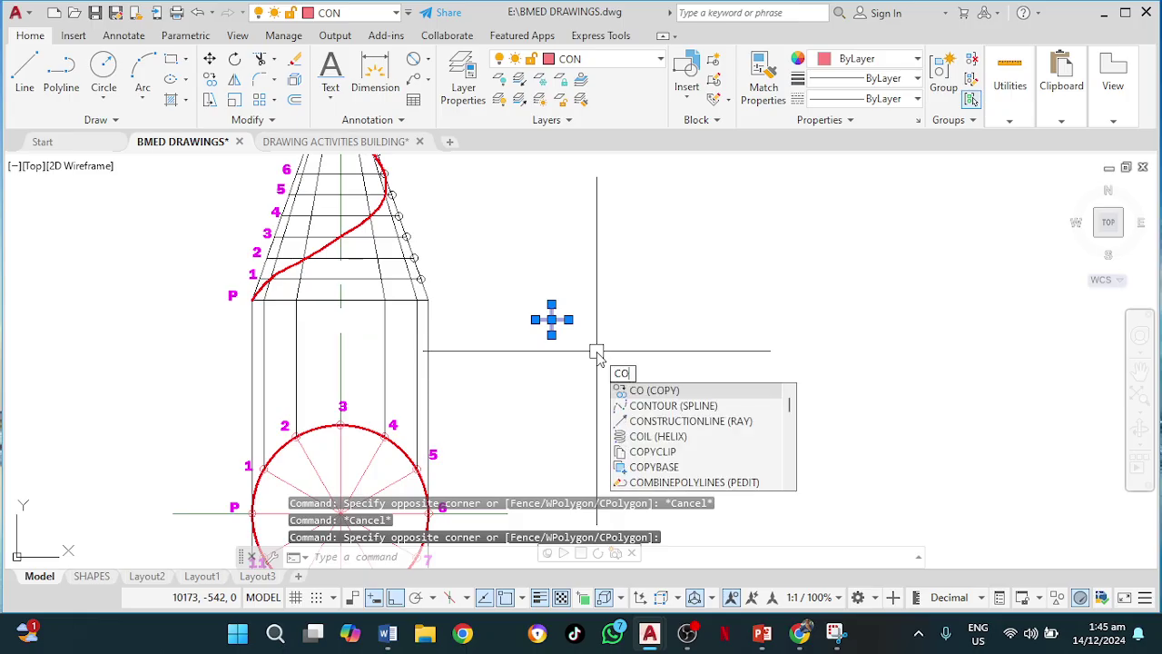
key("Return")
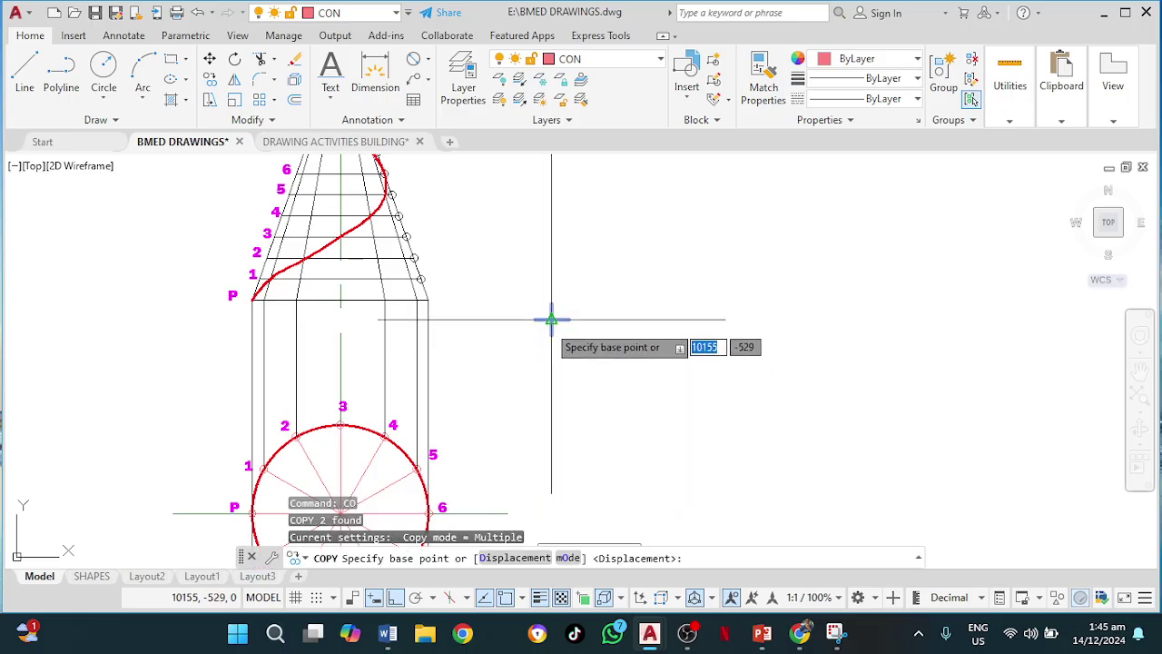
left_click(551, 319)
scroll(282, 309, "up", 4)
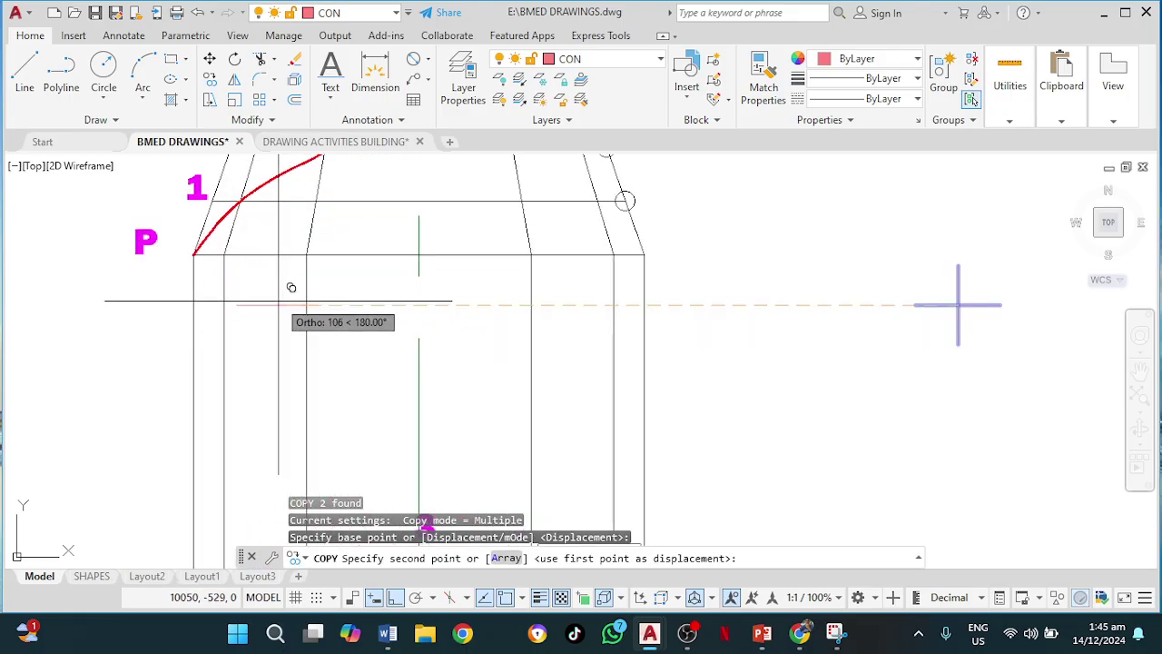
left_click(241, 199)
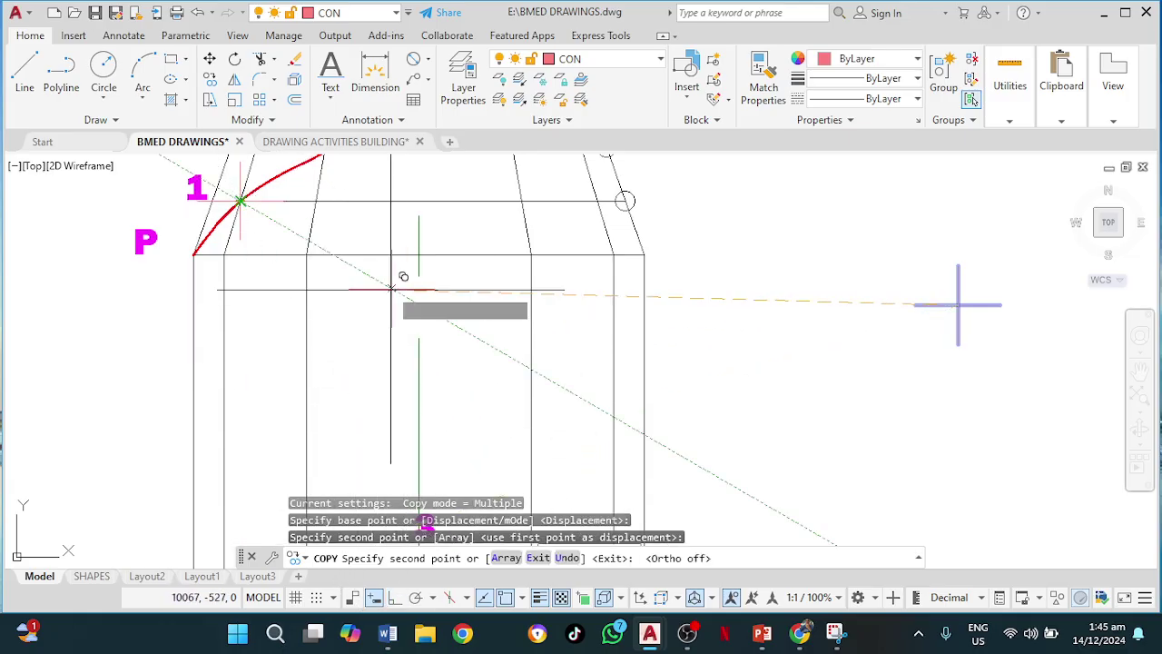
Place further copies of the cross marker on the helix points at levels 2, 3 and 4
mouse_move(376, 218)
middle_mouse_down()
mouse_move(353, 290)
mouse_move(357, 334)
middle_mouse_up()
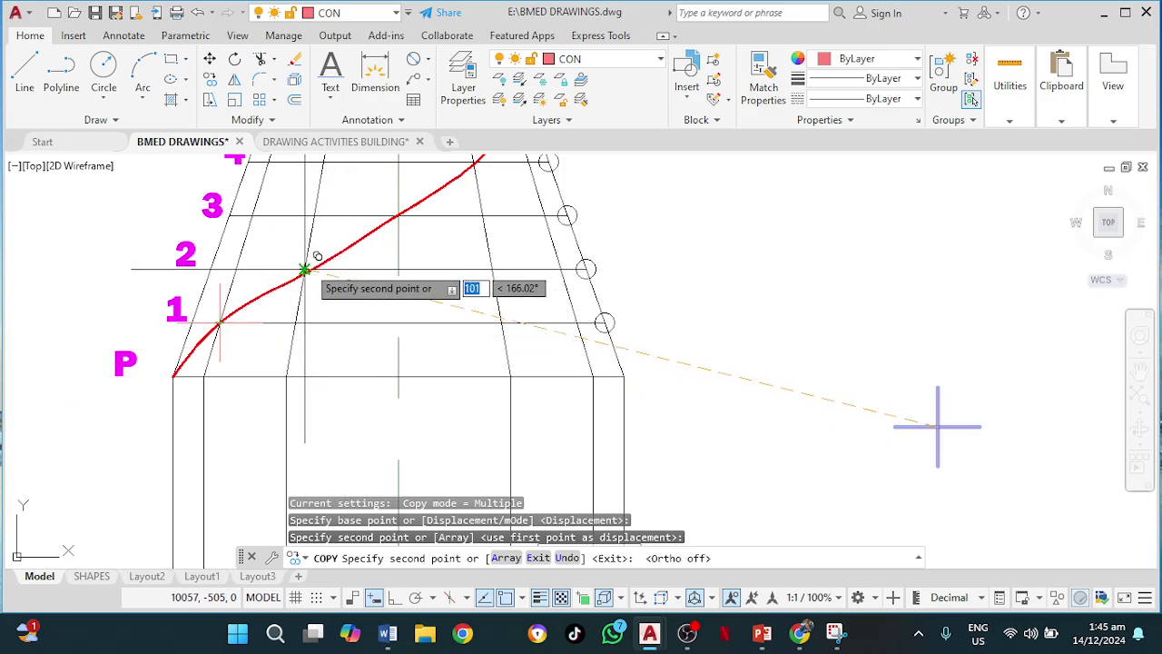
left_click(305, 270)
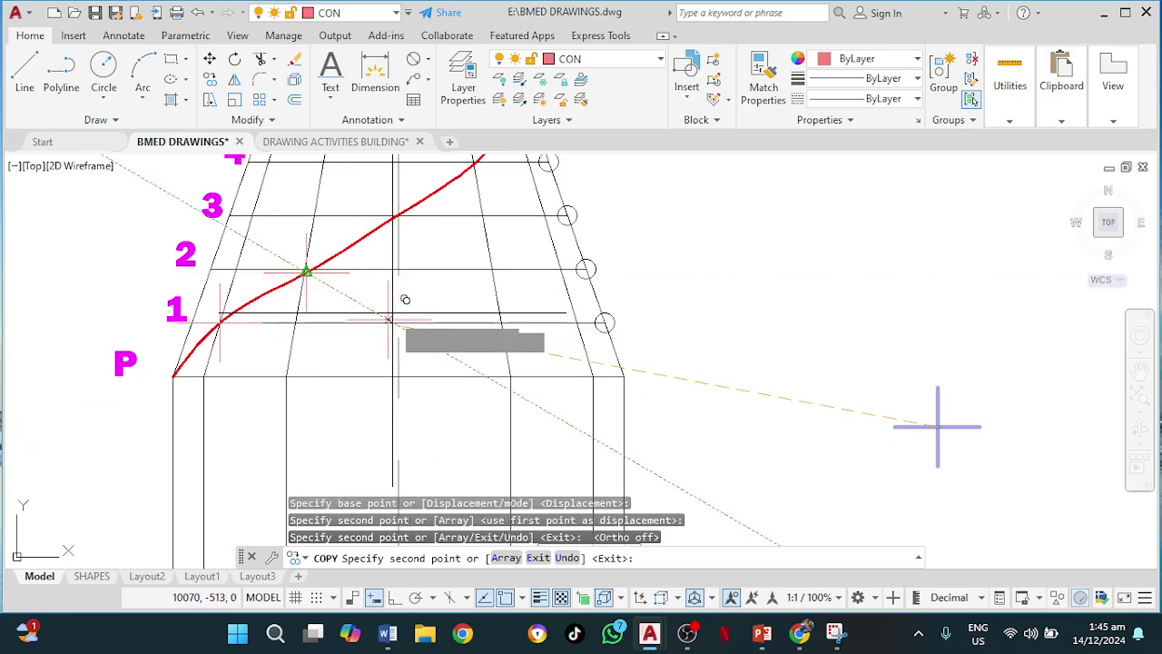
middle_click_drag(422, 278, 392, 350)
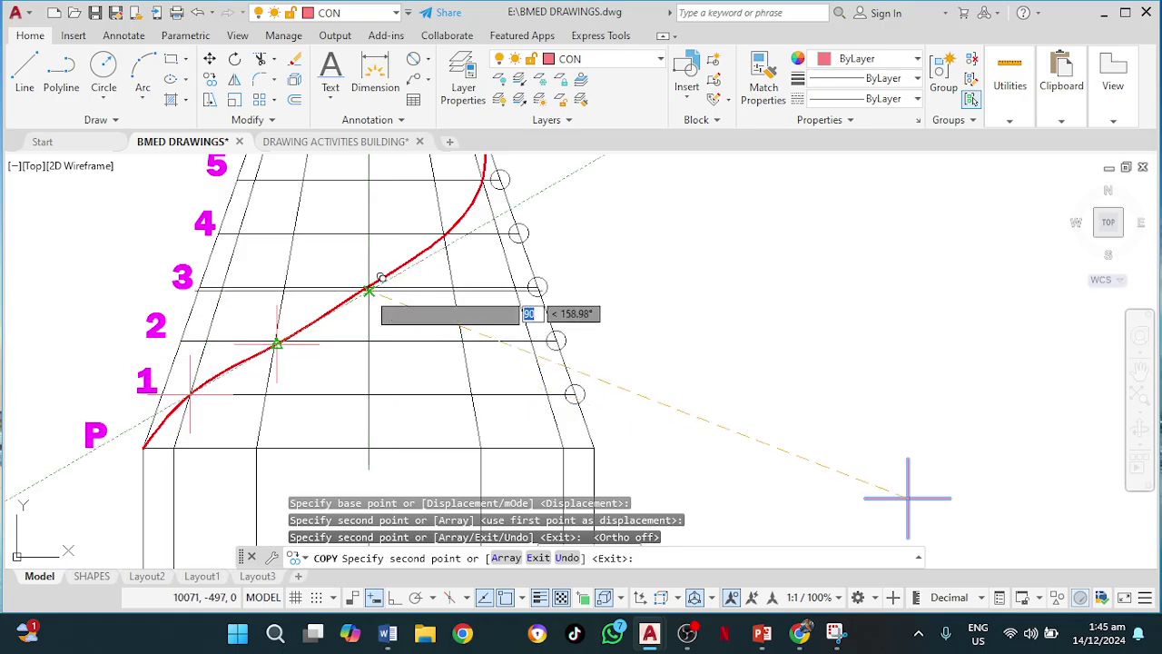
left_click(382, 273)
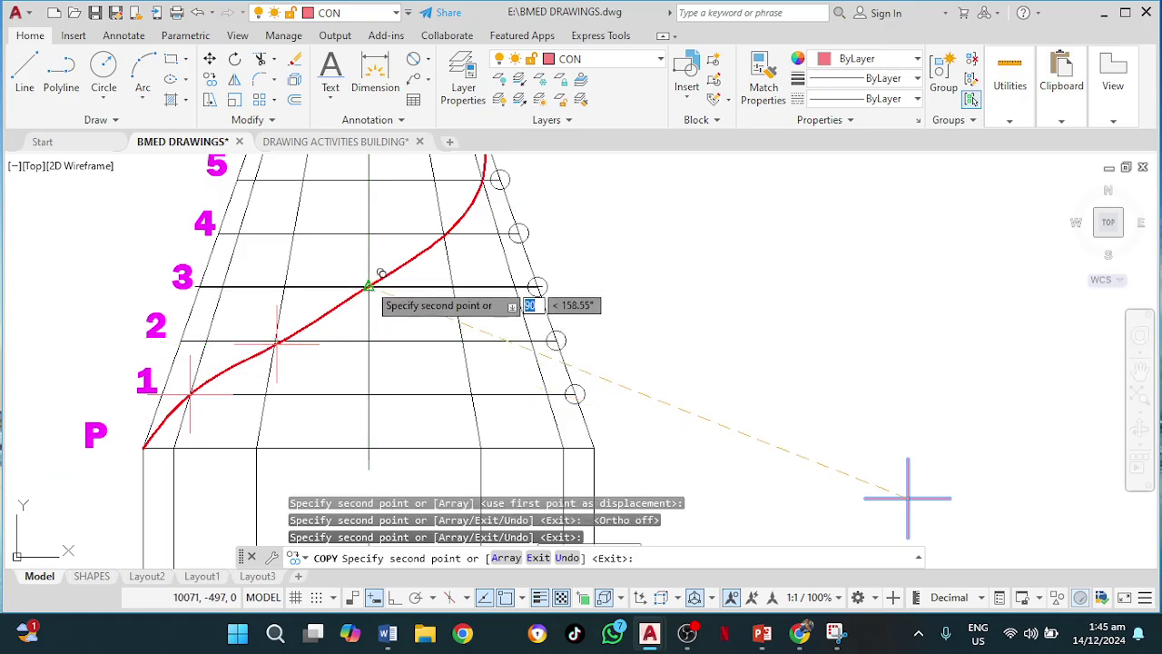
left_click(443, 235)
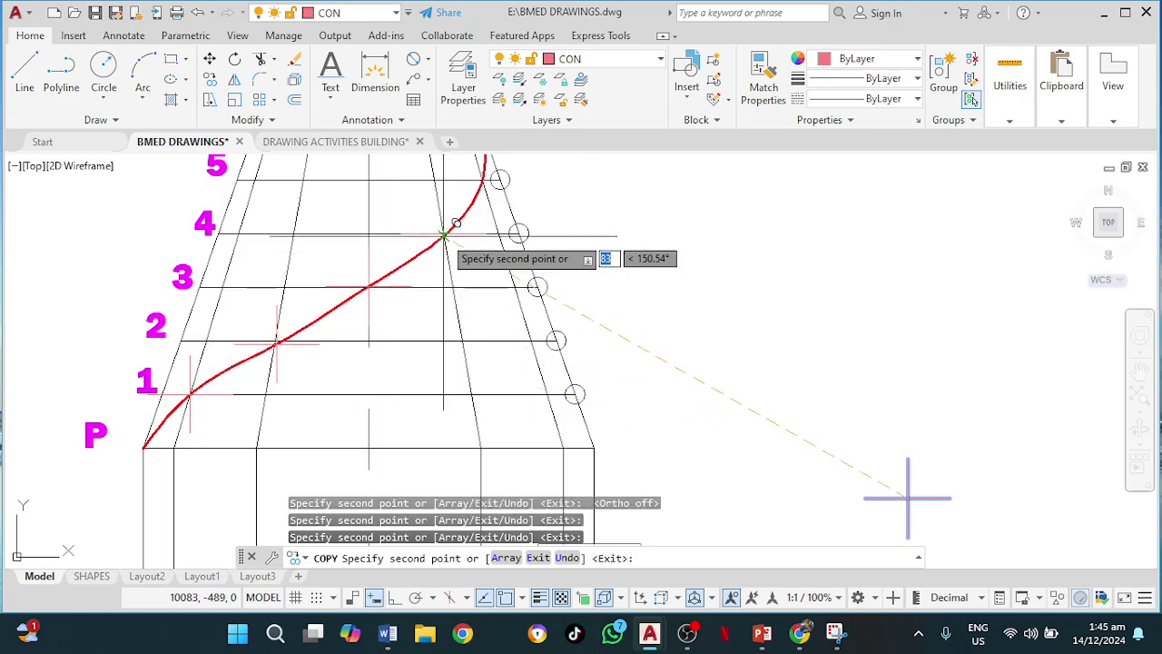
Place copies of the cross marker on the helix points at levels 5, 6 and 7
mouse_move(476, 245)
middle_mouse_down()
mouse_move(412, 334)
mouse_move(272, 420)
middle_mouse_up()
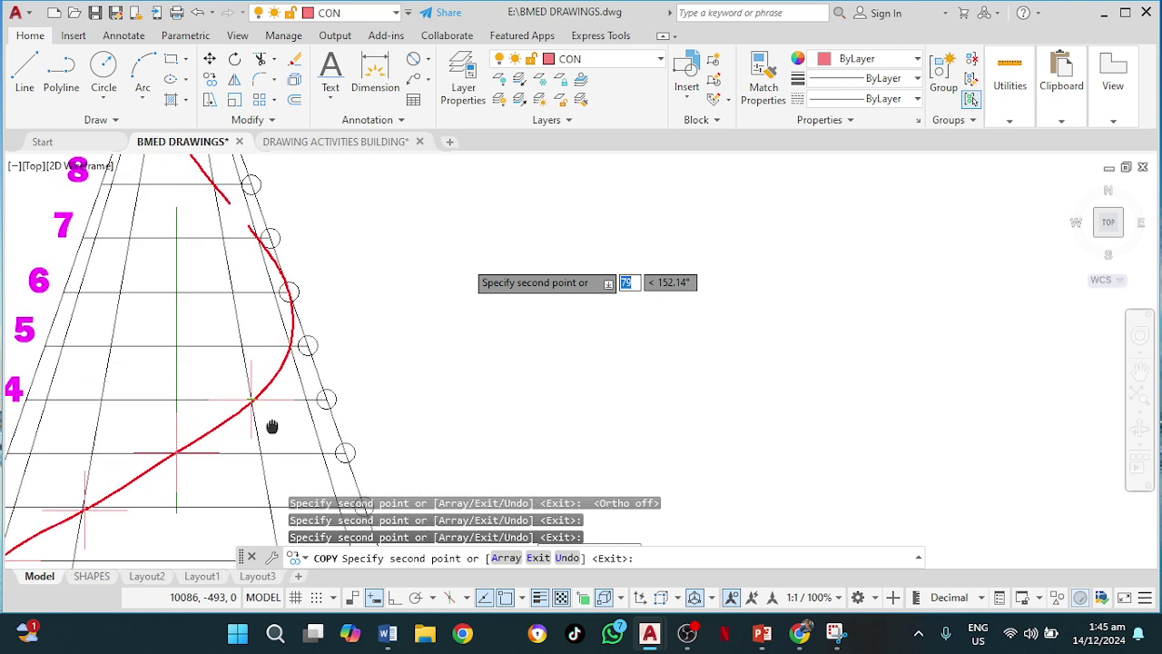
scroll(303, 342, "up", 2)
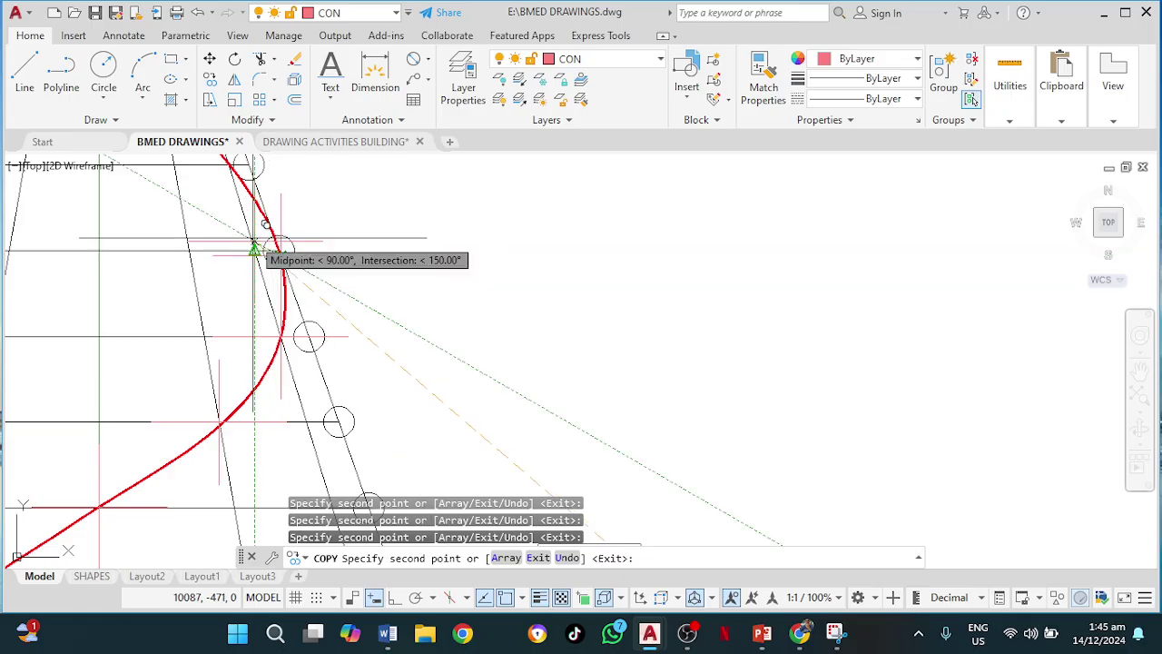
middle_click_drag(253, 243, 289, 260)
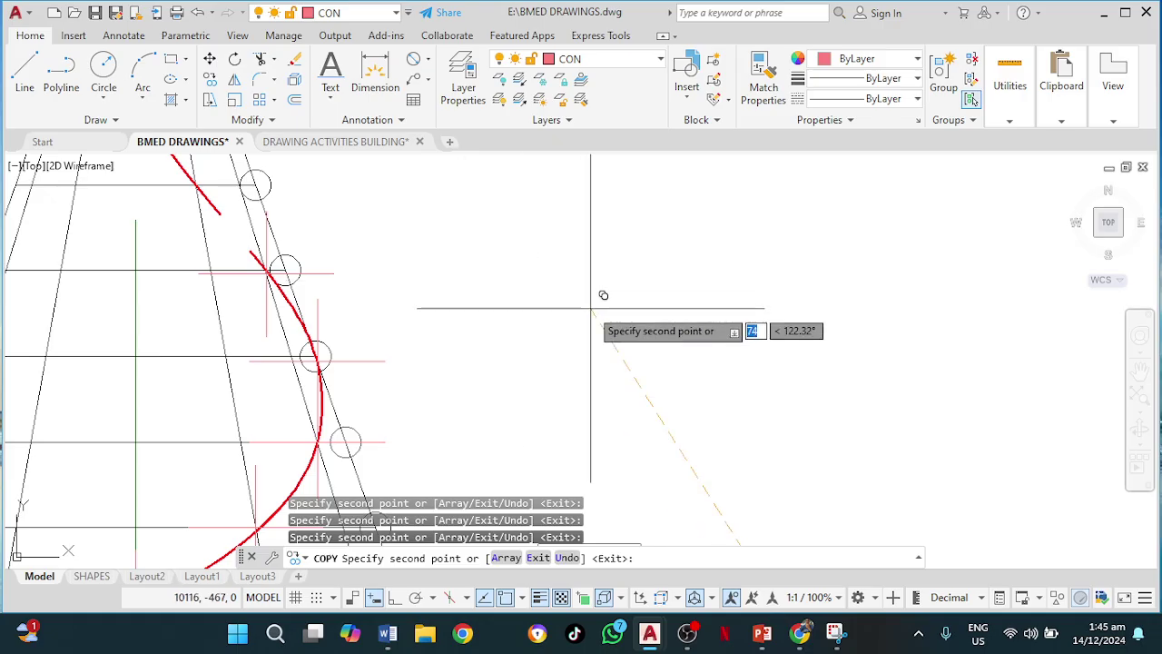
mouse_move(456, 293)
middle_mouse_down()
mouse_move(462, 340)
mouse_move(519, 439)
middle_mouse_up()
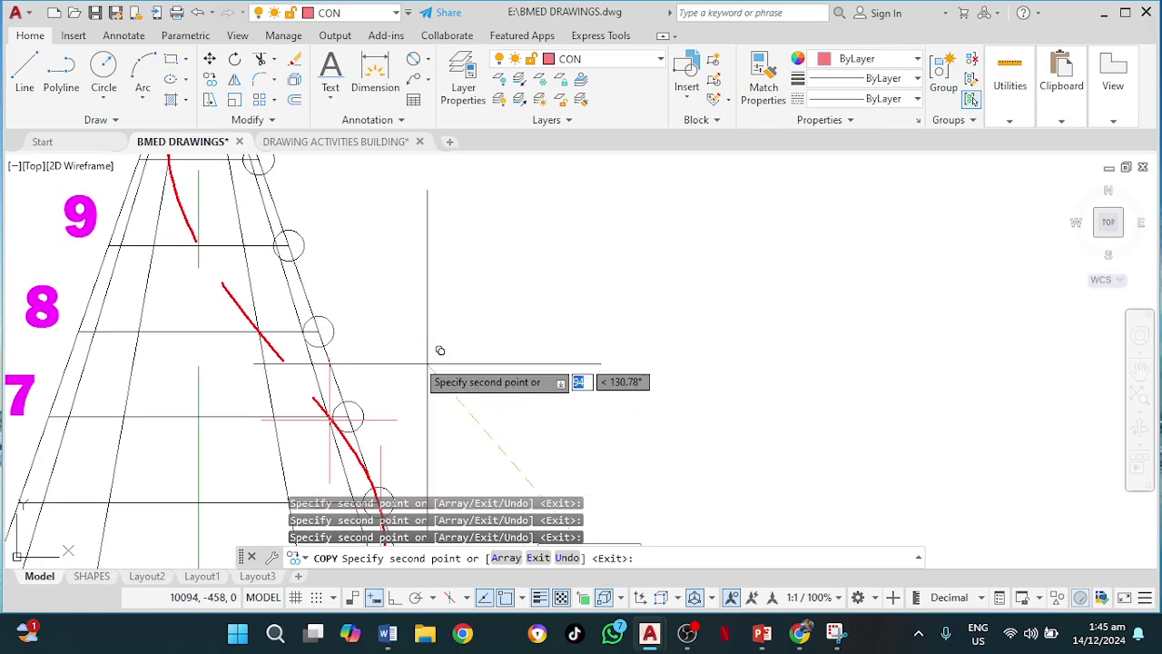
Place copies of the cross marker on the helix points at levels 8, 9, 10 and 11, and end the copying
left_click(260, 334)
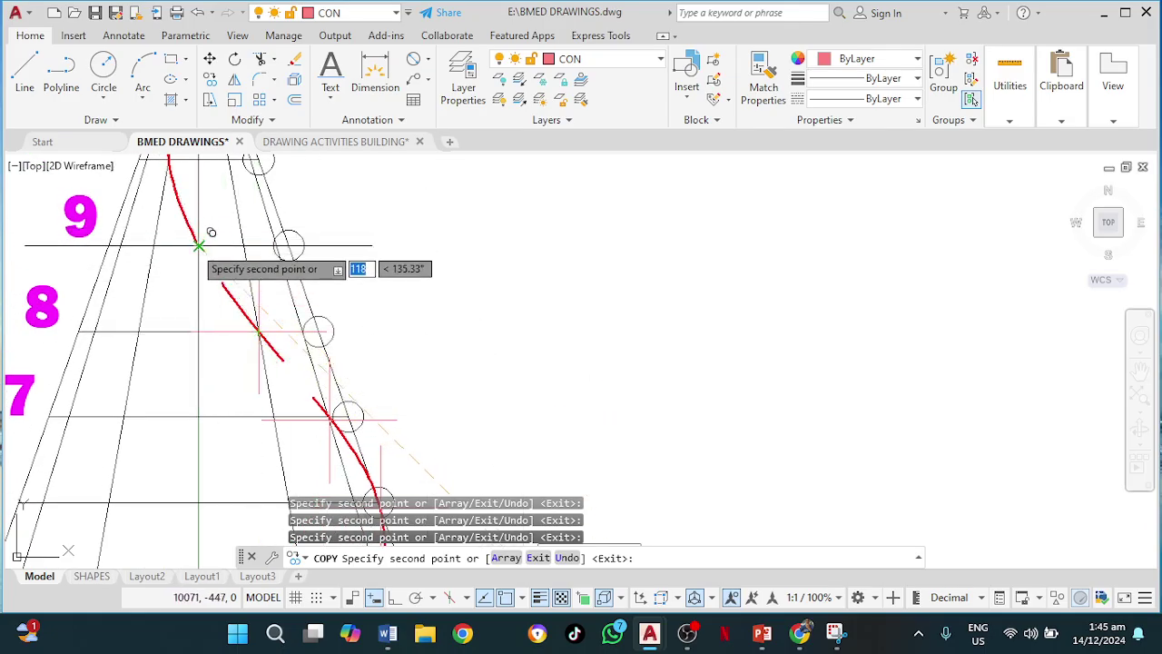
left_click(198, 246)
middle_click_drag(194, 204, 202, 339)
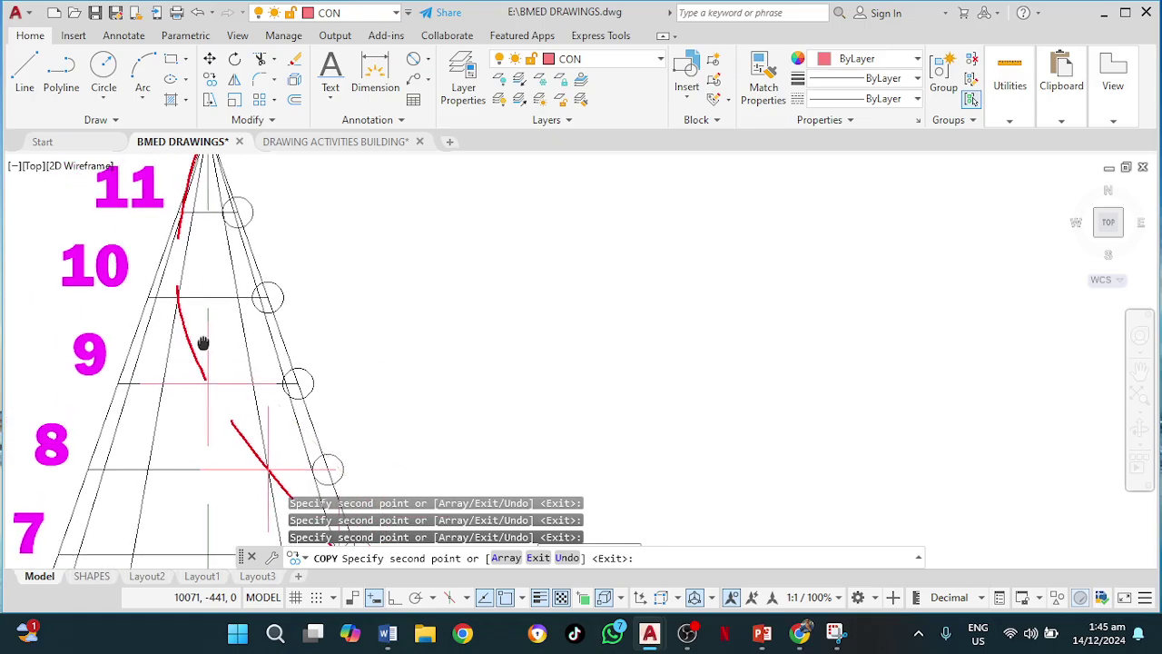
left_click(179, 296)
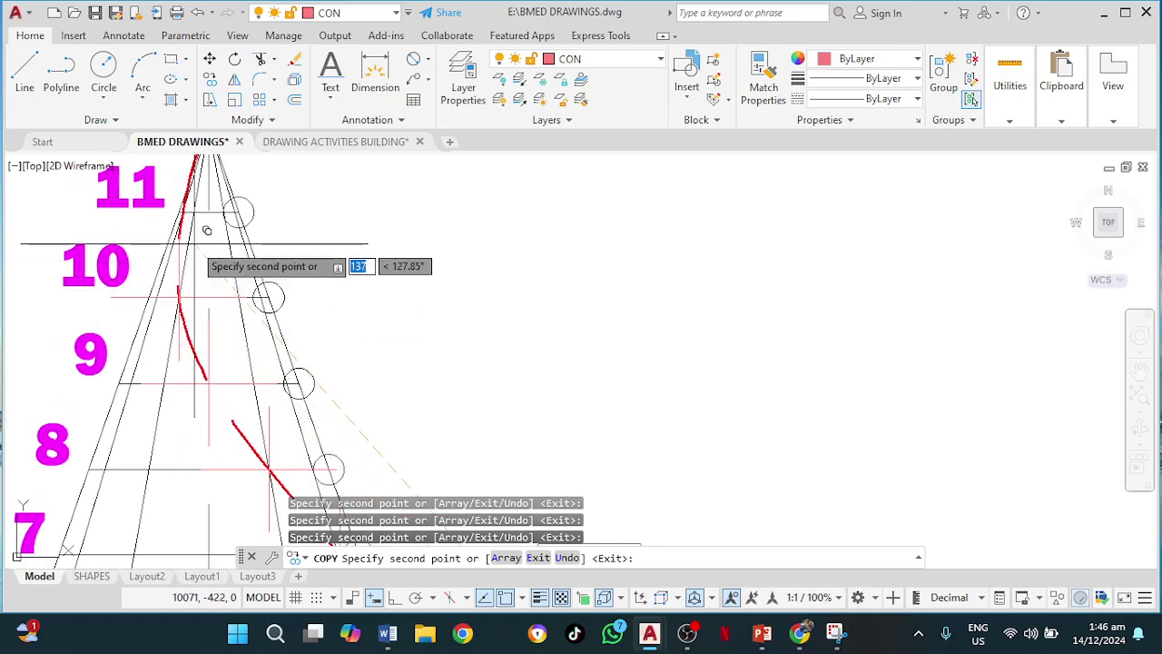
scroll(180, 245, "up", 2)
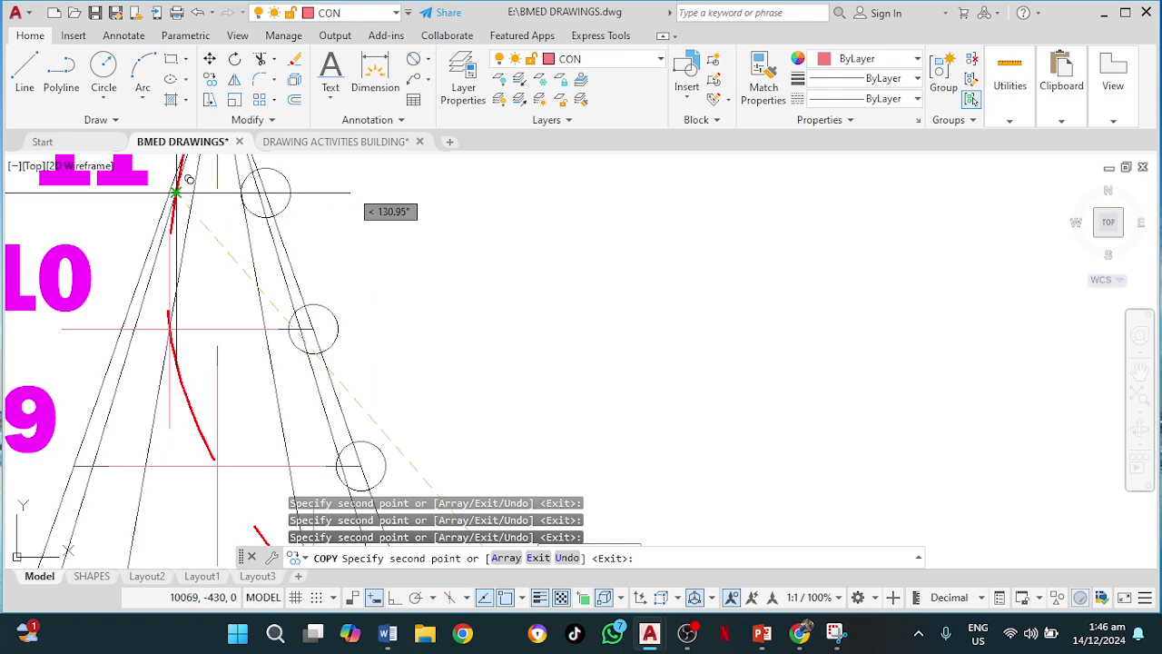
left_click(176, 192)
middle_click_drag(222, 207, 172, 348)
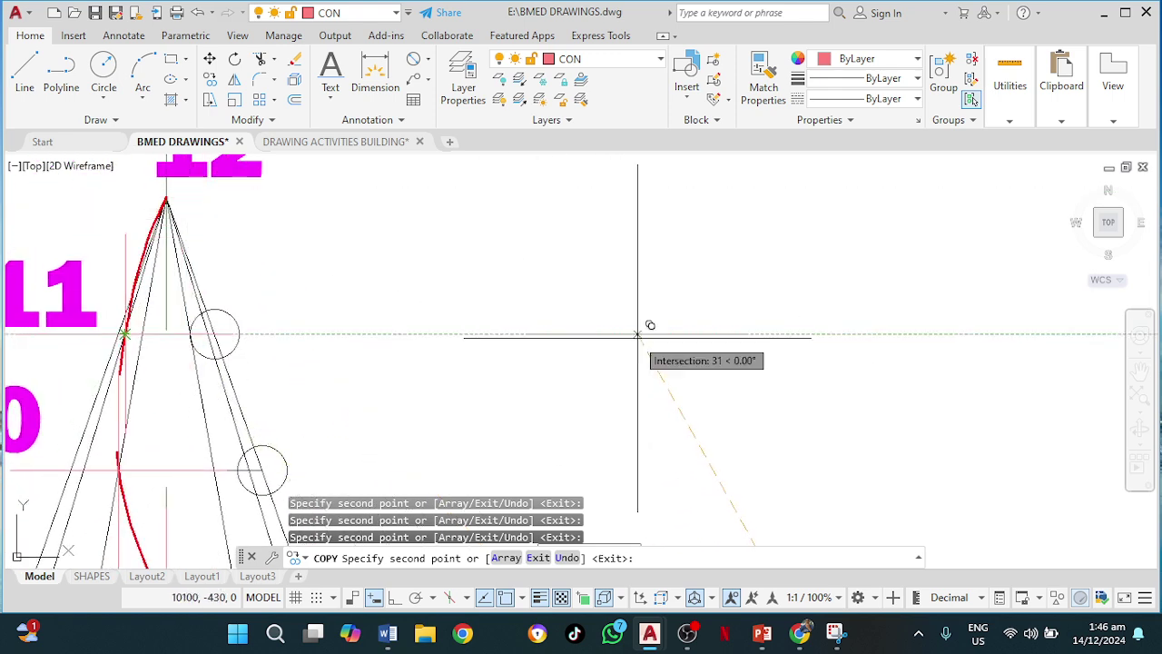
key("Escape")
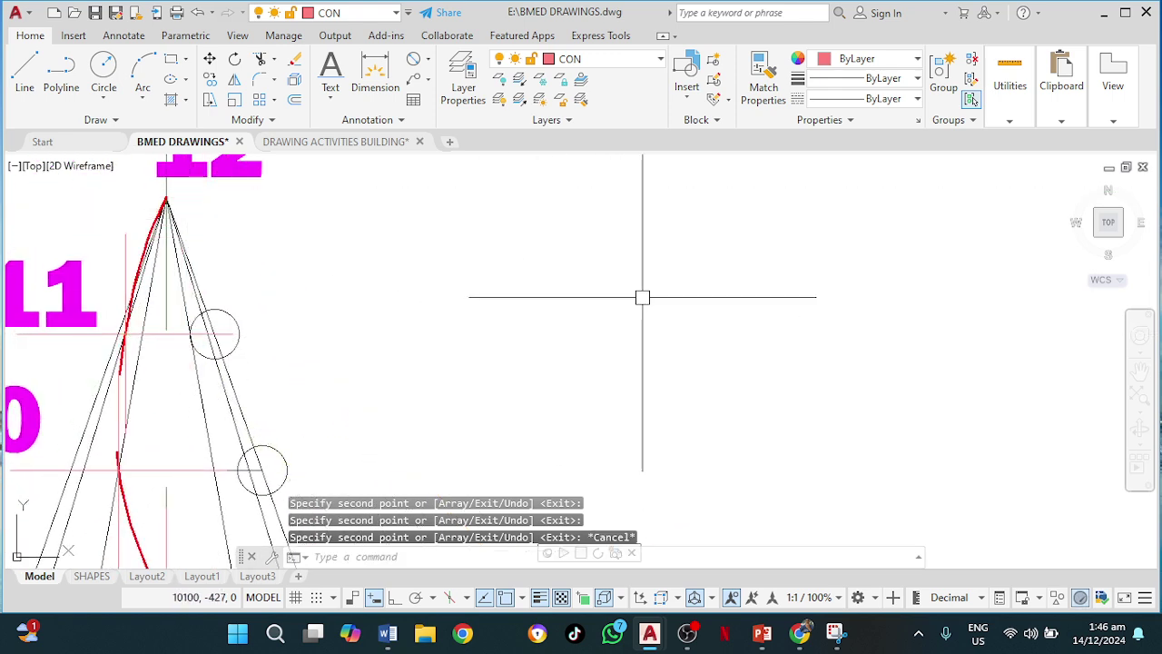
Change the colour of the CON layer to dark green, index colour 76
left_click(631, 60)
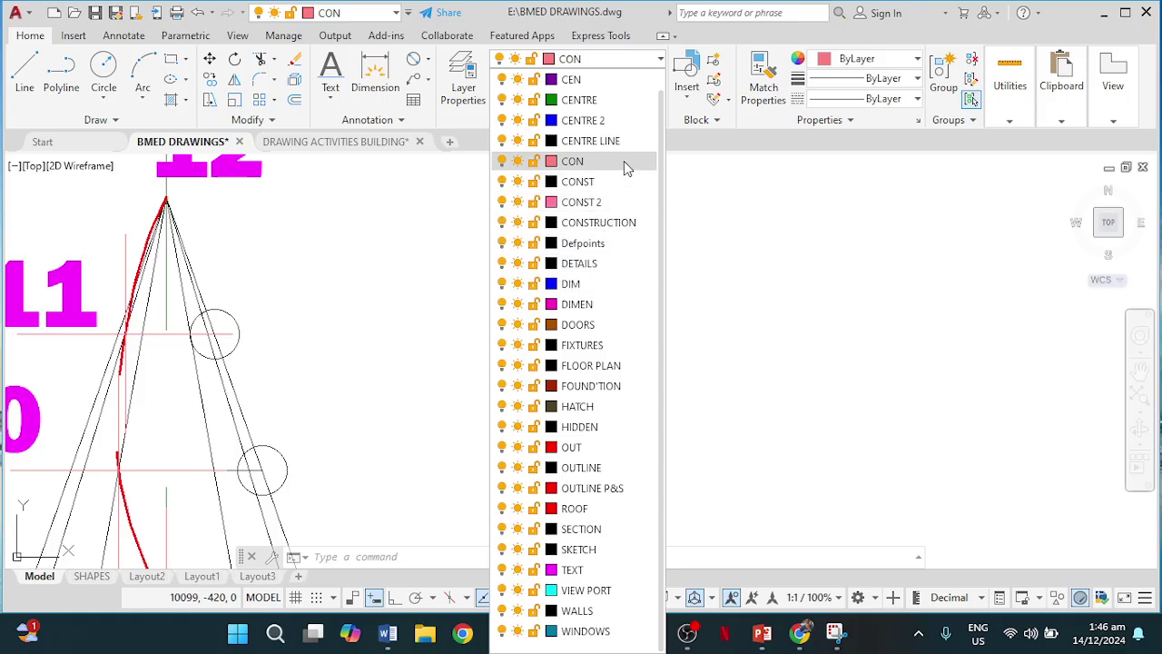
left_click(624, 160)
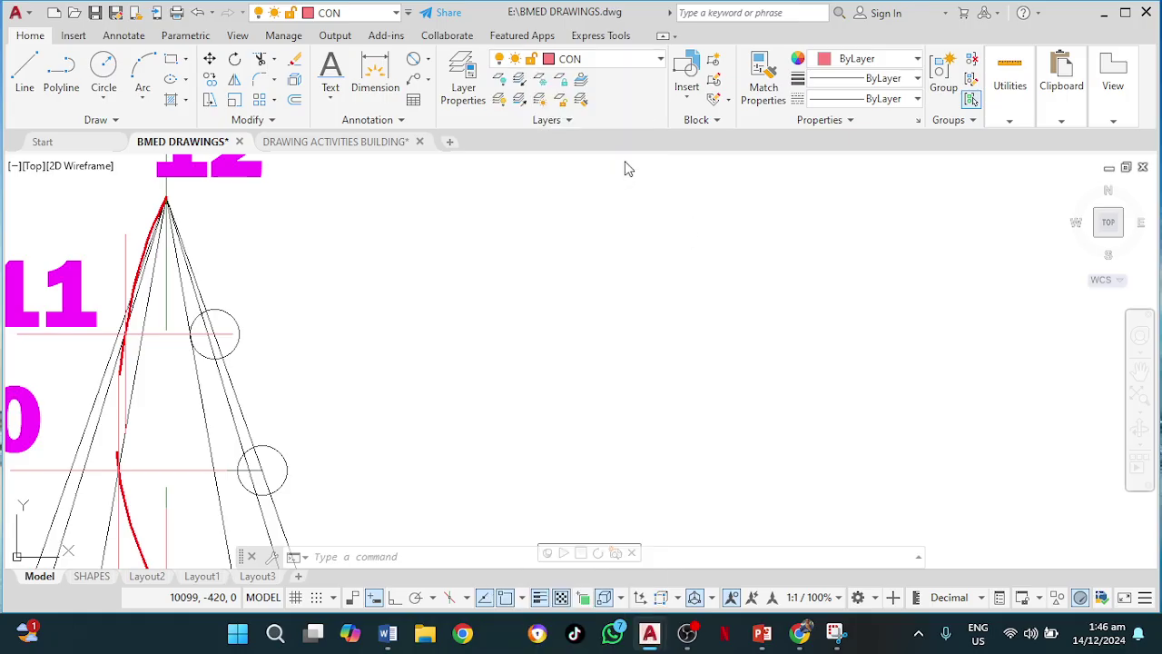
left_click(606, 60)
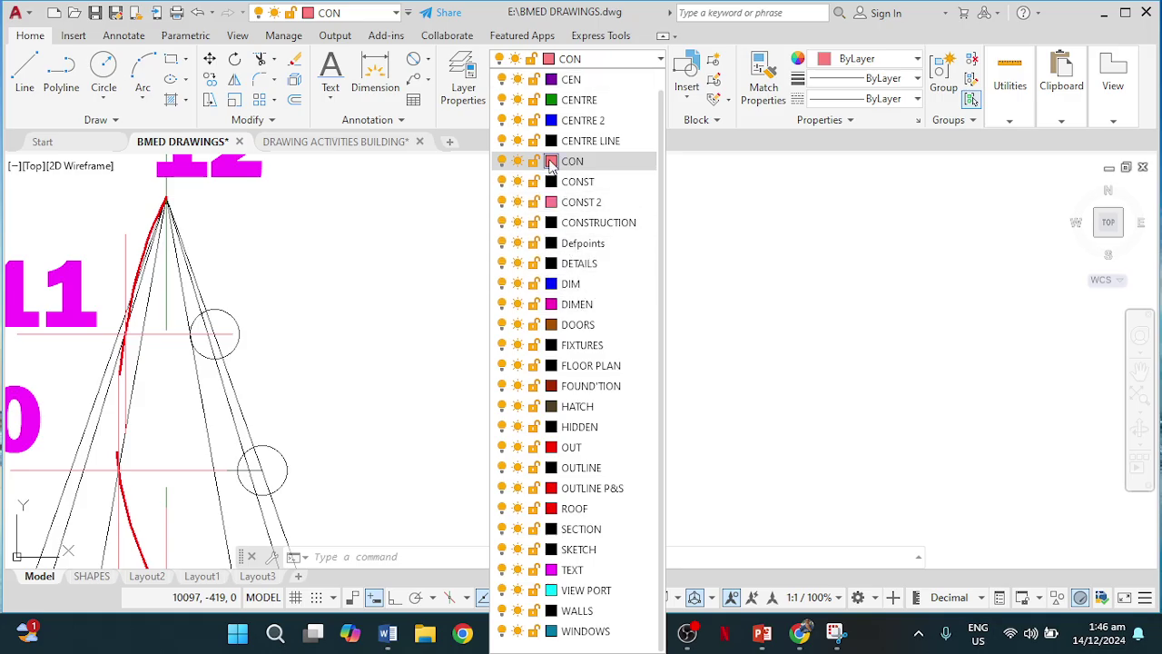
left_click(551, 162)
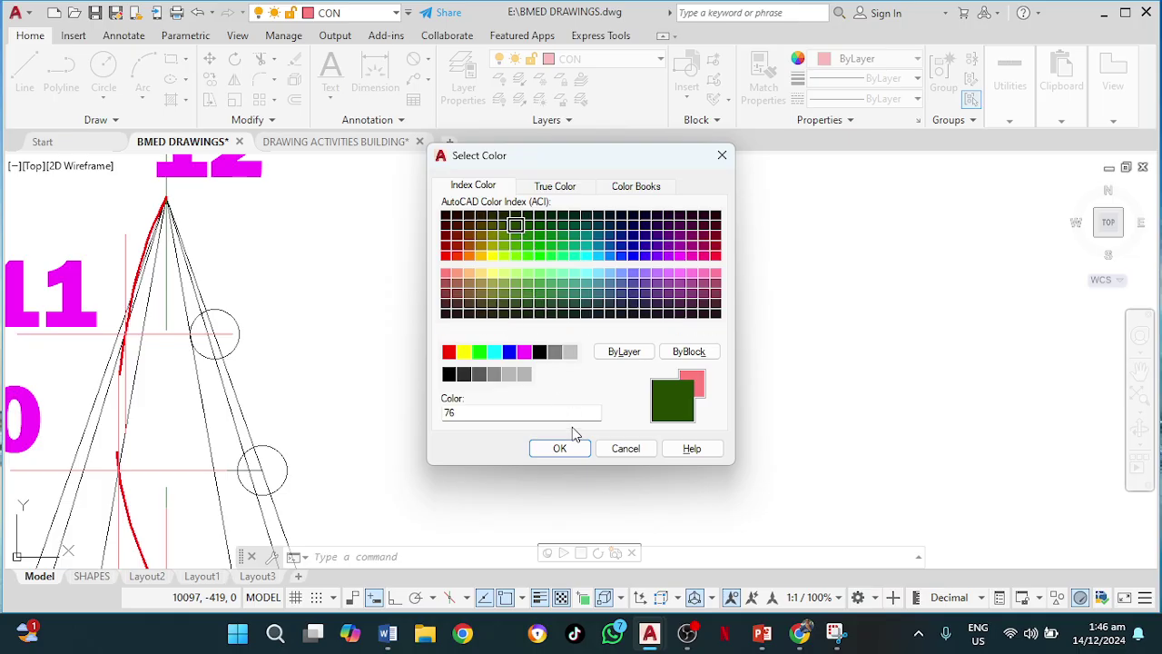
left_click(560, 448)
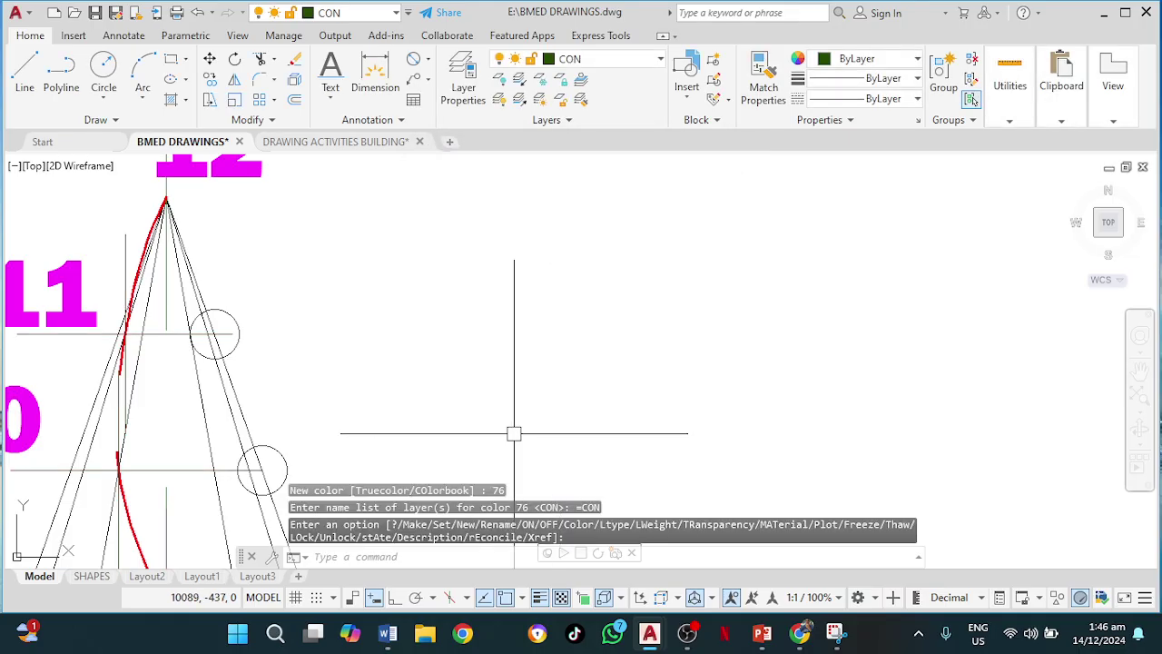
scroll(468, 454, "down", 2)
middle_click_drag(481, 440, 514, 224)
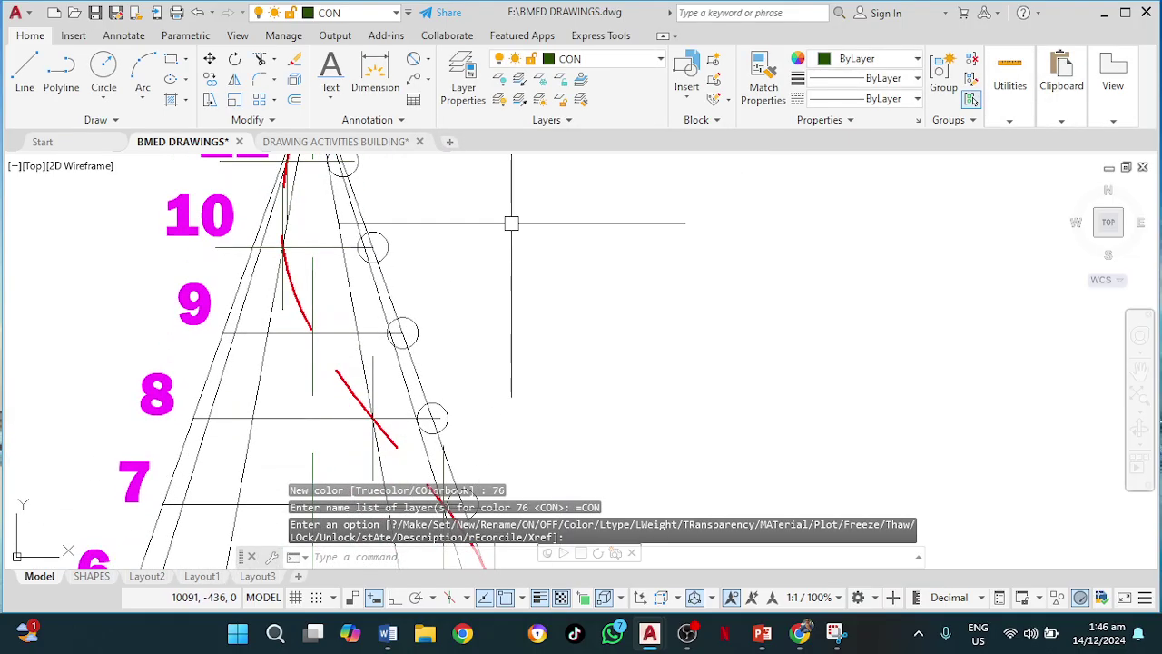
Change the colour of the CON layer to purple, index colour 212
middle_click_drag(501, 390, 491, 303)
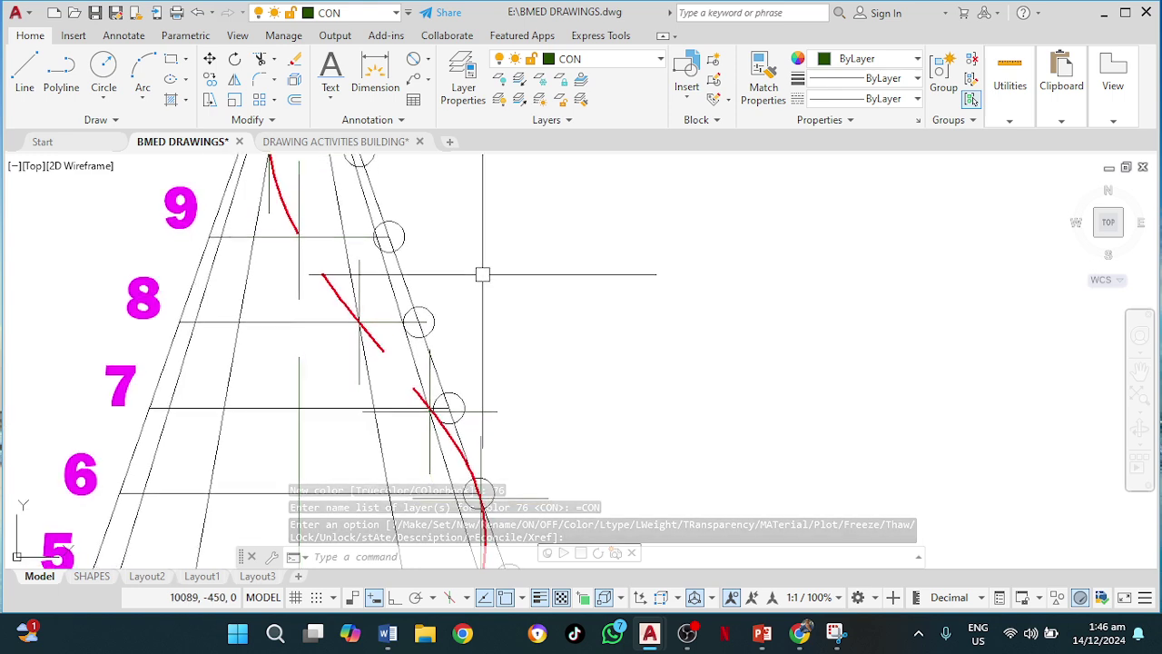
scroll(627, 368, "down", 2)
mouse_move(630, 378)
middle_mouse_down()
mouse_move(567, 274)
mouse_move(500, 238)
middle_mouse_up()
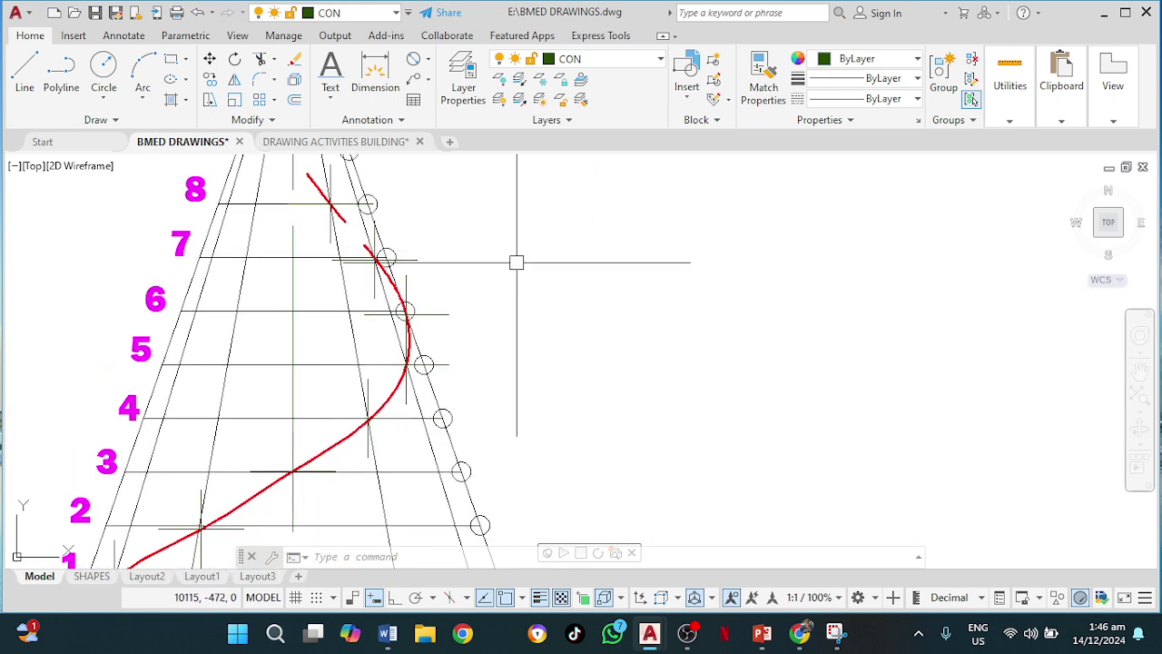
scroll(648, 506, "down", 2)
middle_click_drag(646, 490, 646, 331)
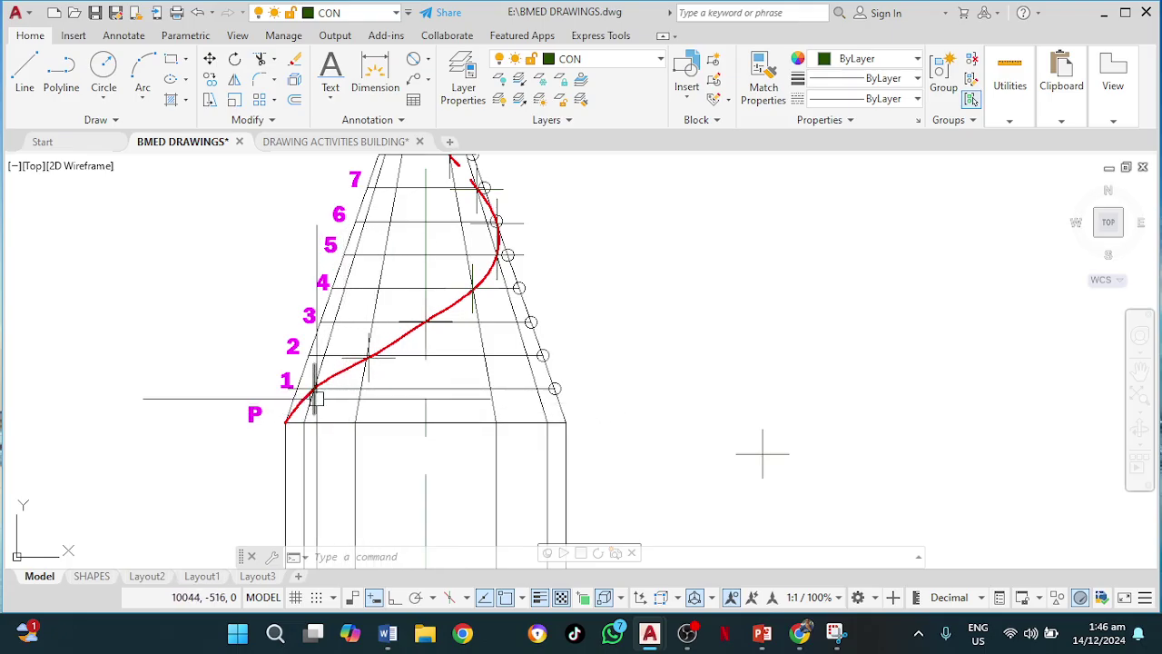
scroll(316, 398, "up", 4)
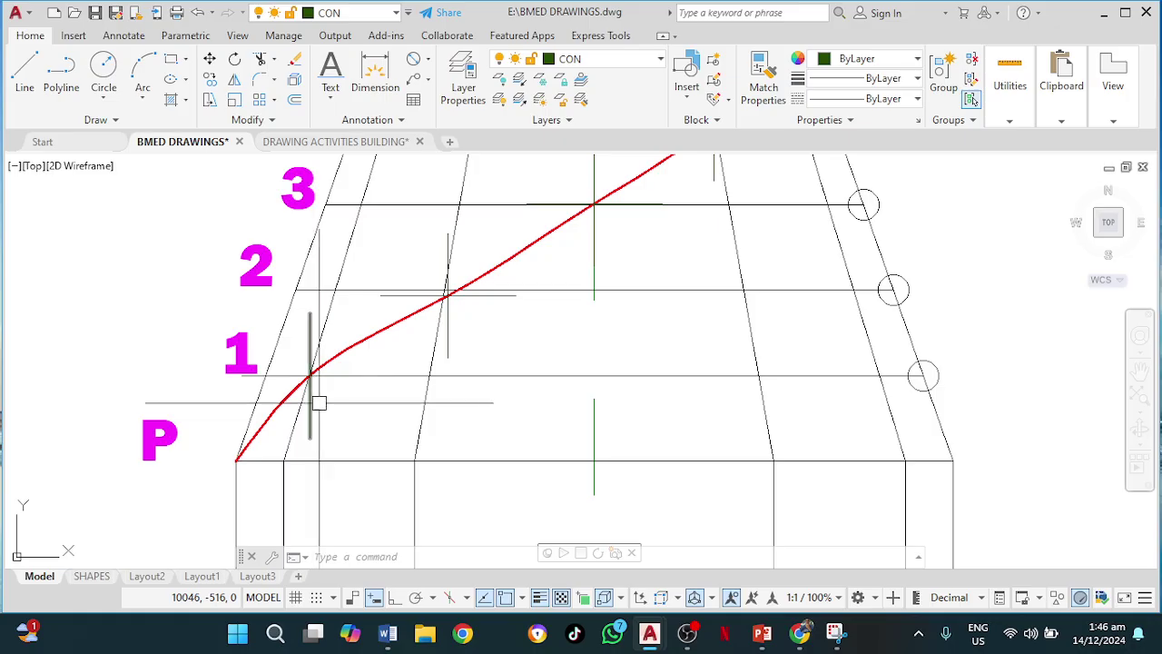
left_click(633, 64)
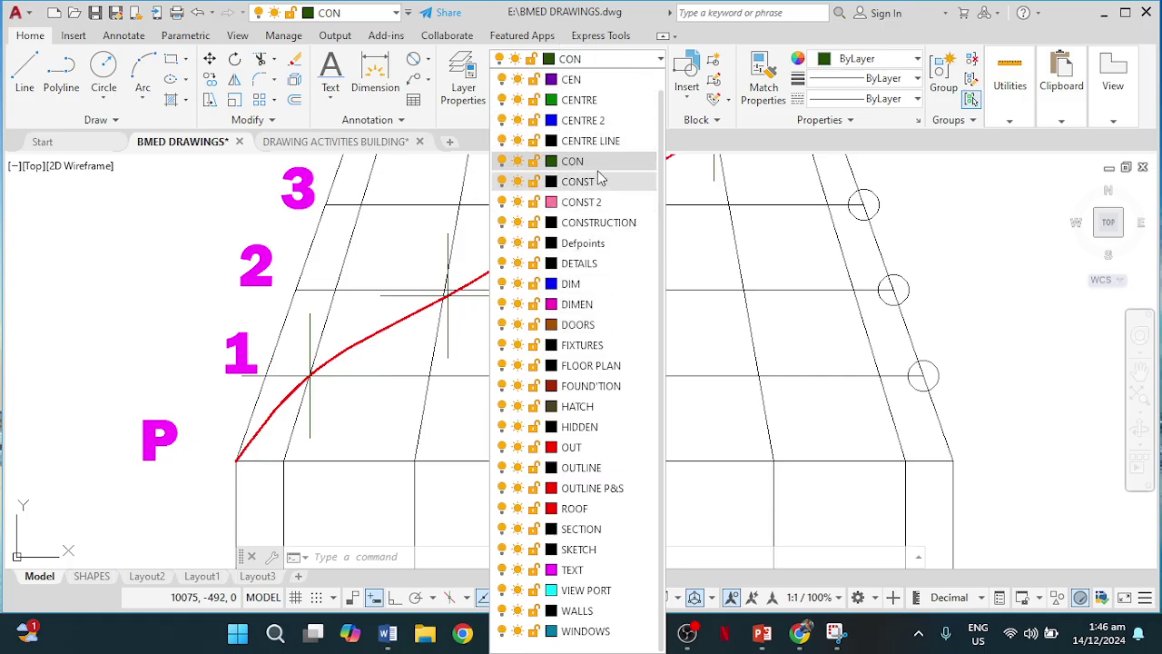
left_click(551, 162)
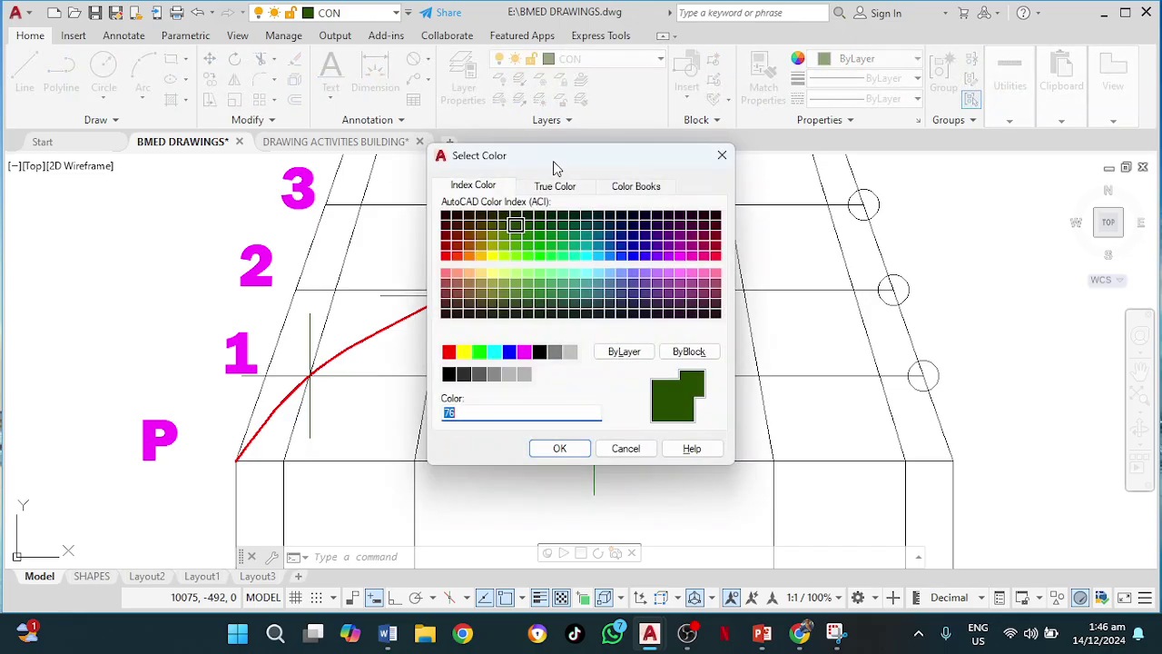
left_click(561, 449)
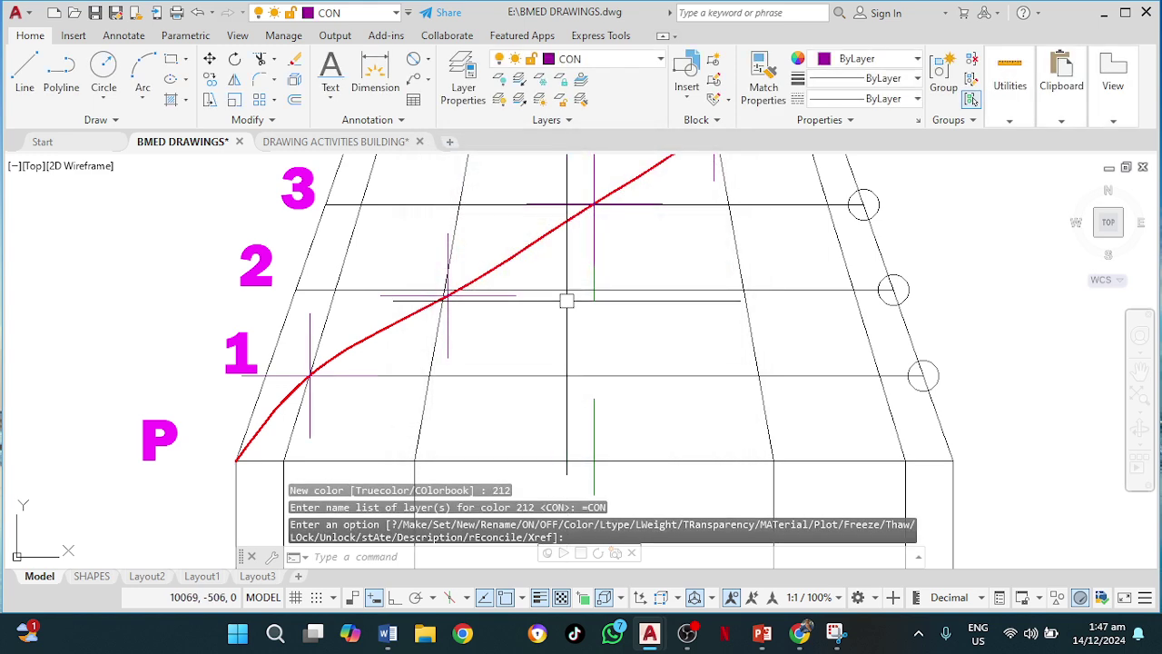
Fillet the vertical line of the level 1 cross to plan radial line 1, using radius 0 and the Multiple option
scroll(567, 300, "down", 2)
scroll(627, 382, "down", 4)
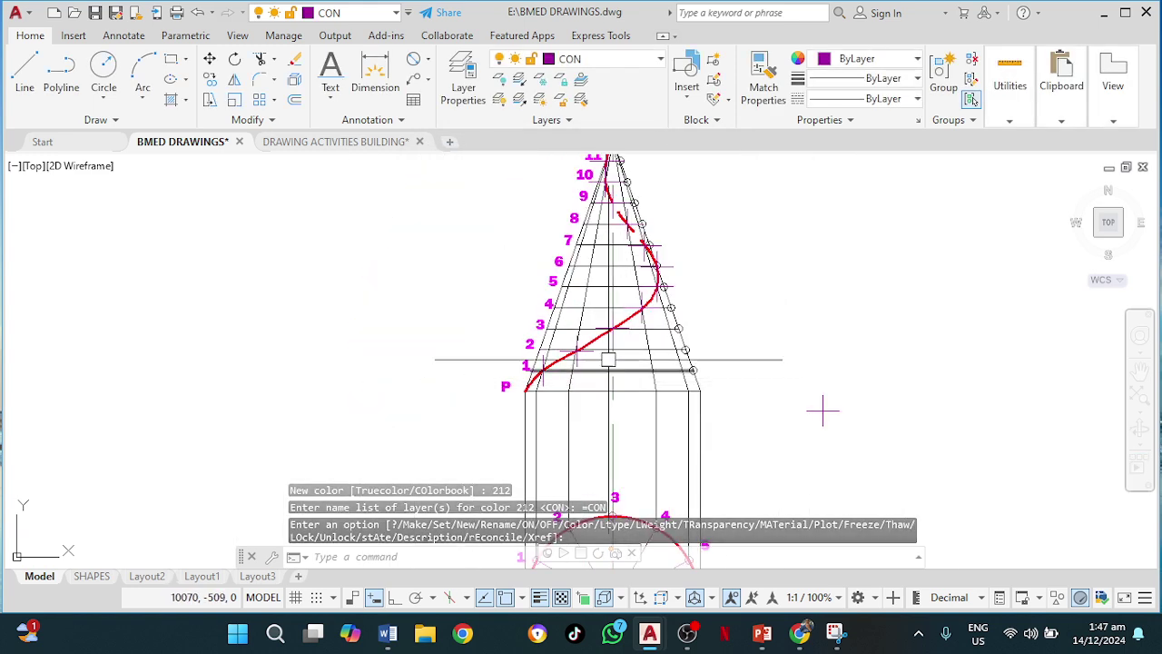
scroll(608, 359, "up", 4)
middle_click_drag(497, 490, 424, 265)
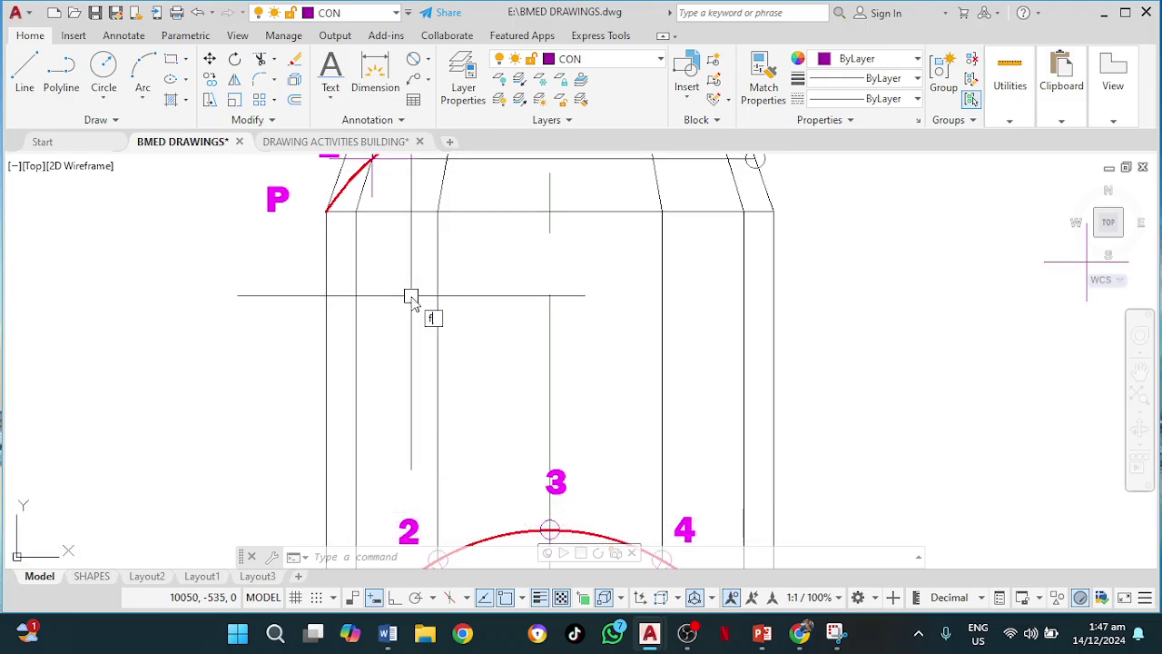
key("Return")
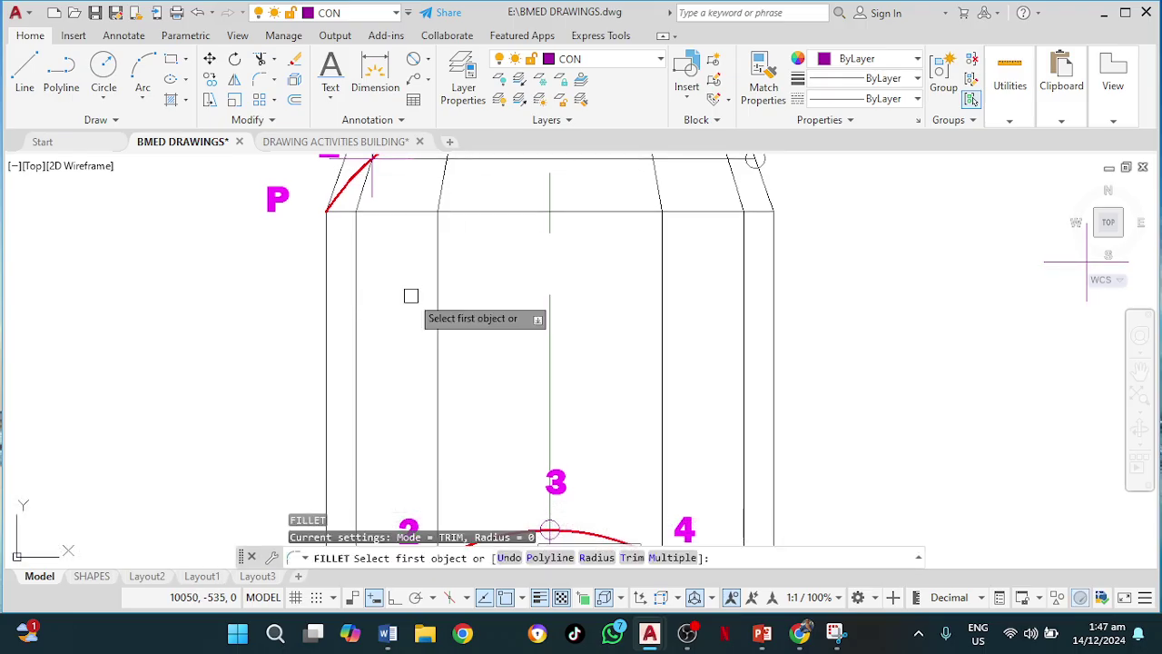
left_click(598, 558)
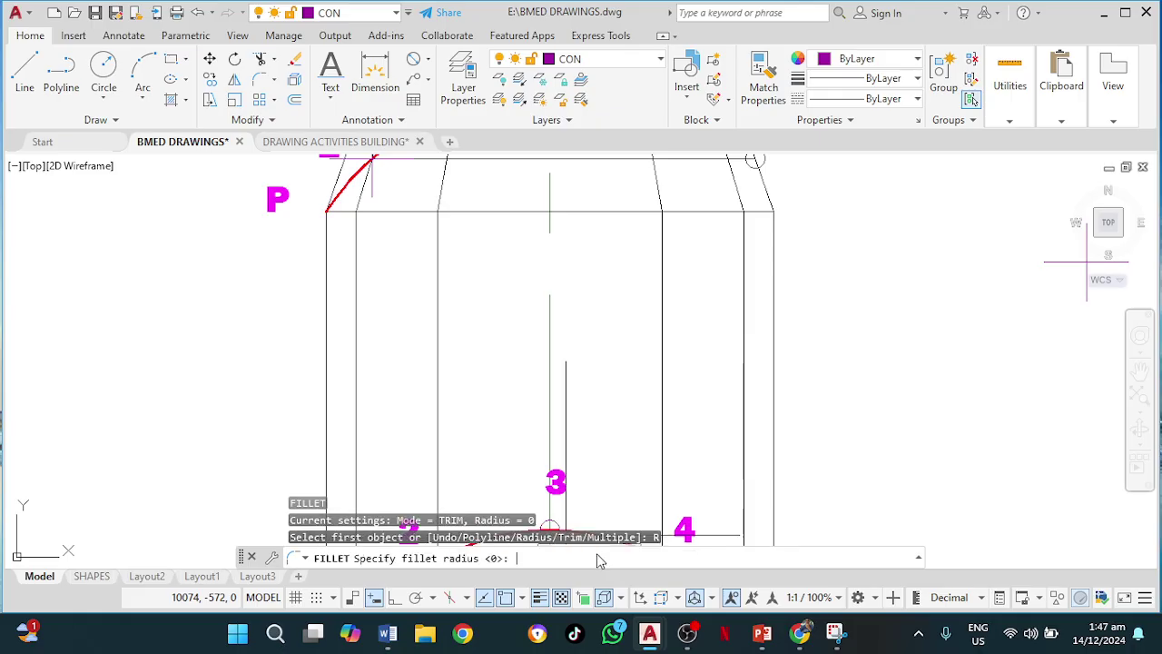
key("Return")
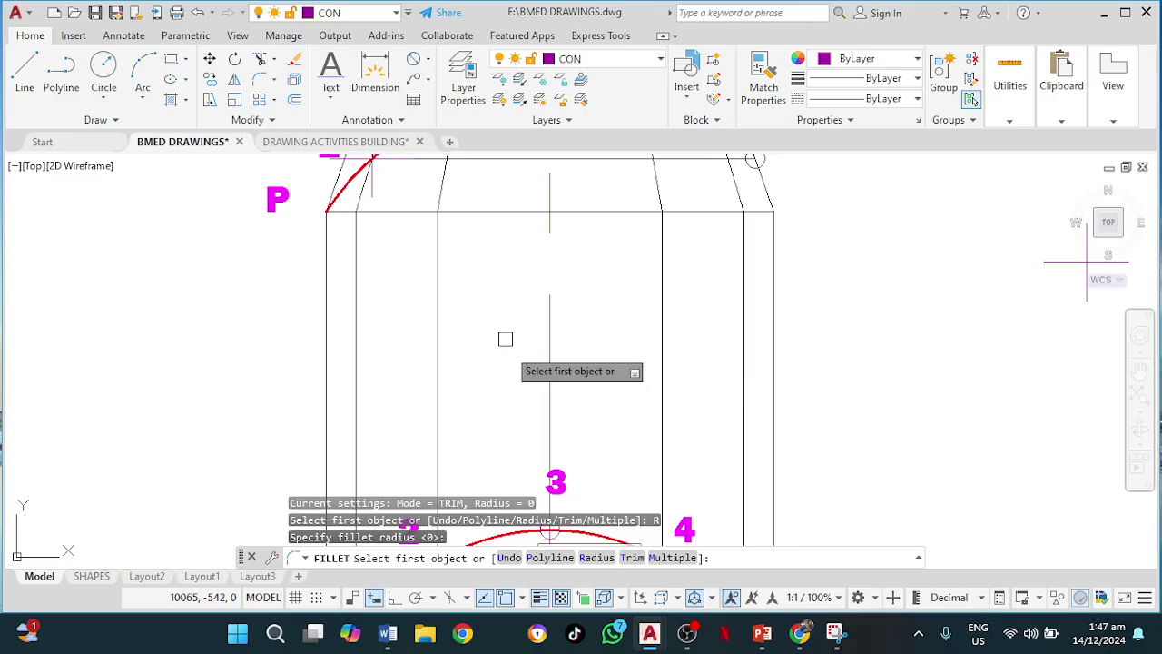
left_click(672, 559)
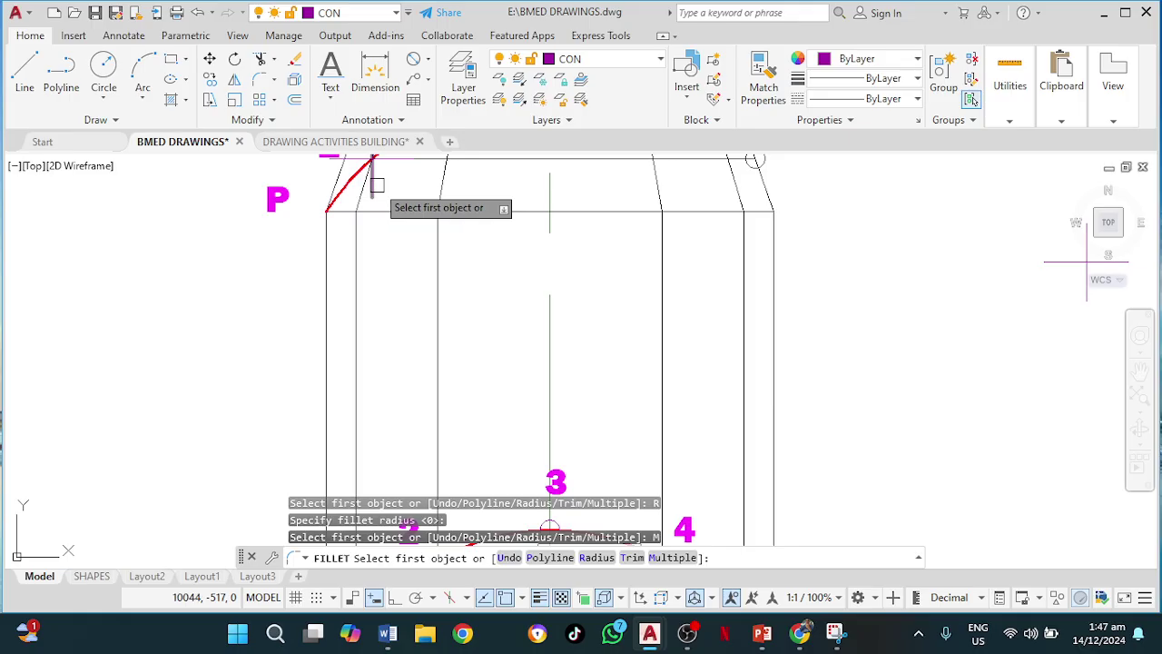
left_click(374, 186)
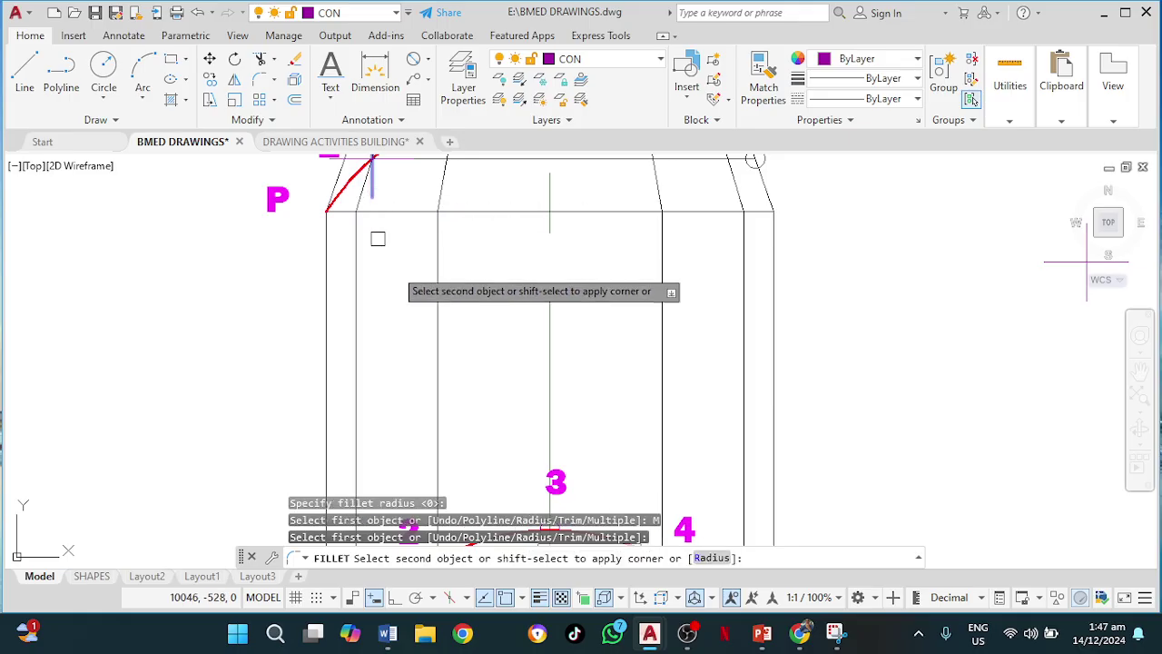
scroll(409, 310, "down", 2)
scroll(406, 376, "down", 2)
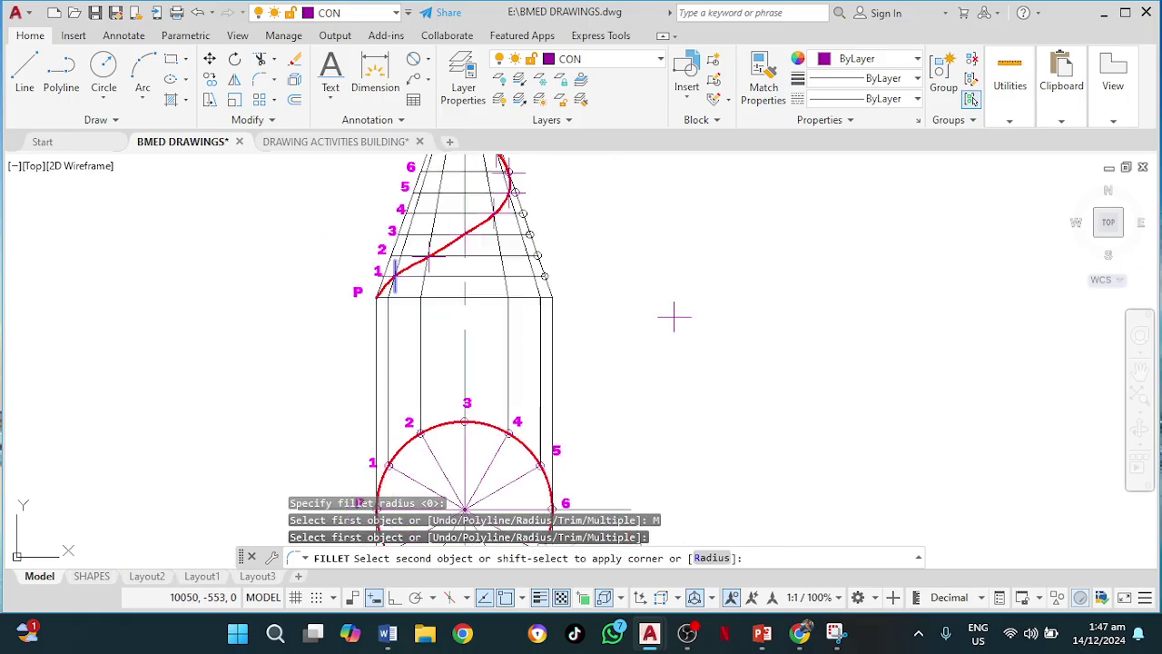
middle_click_drag(409, 378, 403, 251)
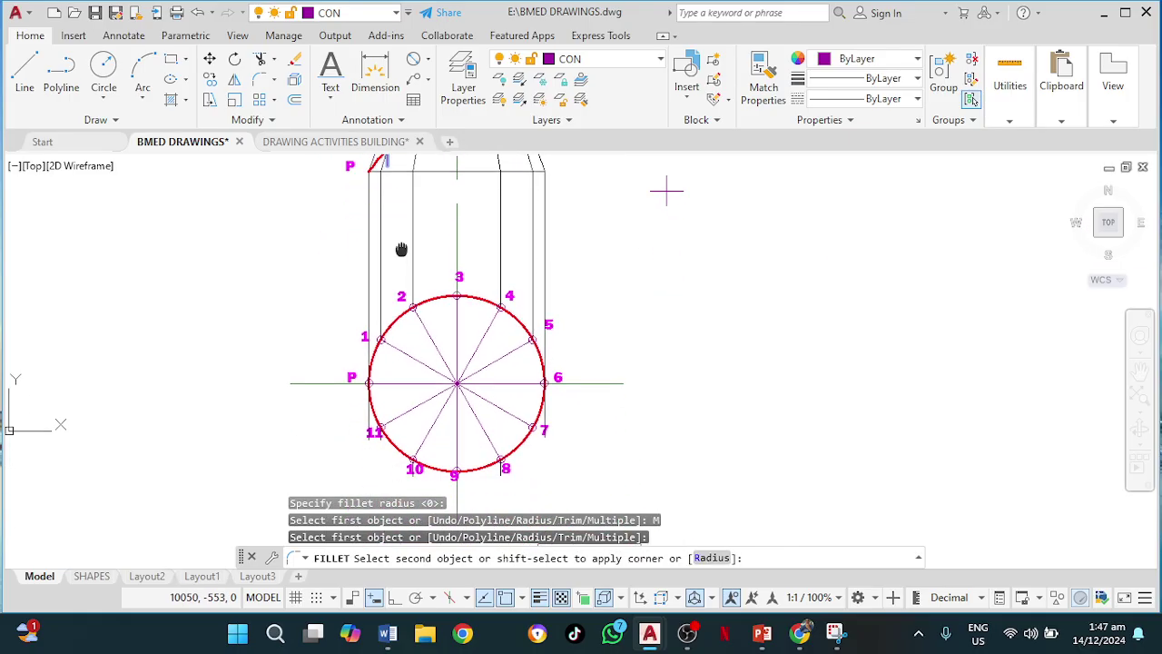
left_click(424, 363)
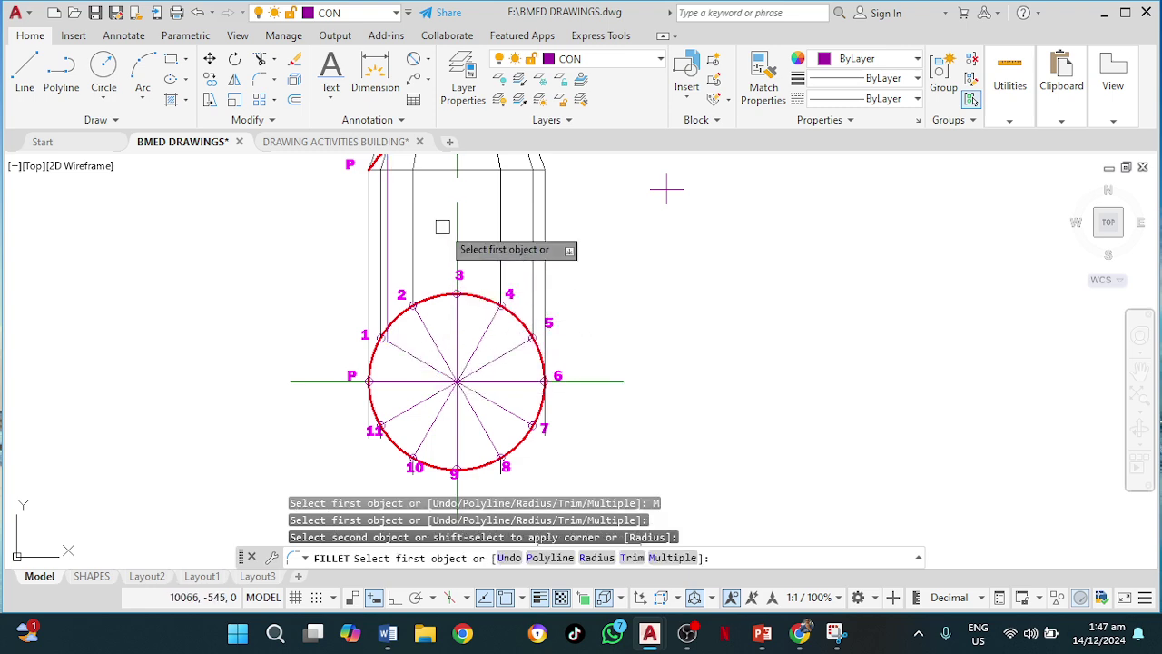
Join plan radial line 2 to the vertical line of the level 2 cross with the zero-radius fillet
middle_click_drag(442, 226, 376, 337)
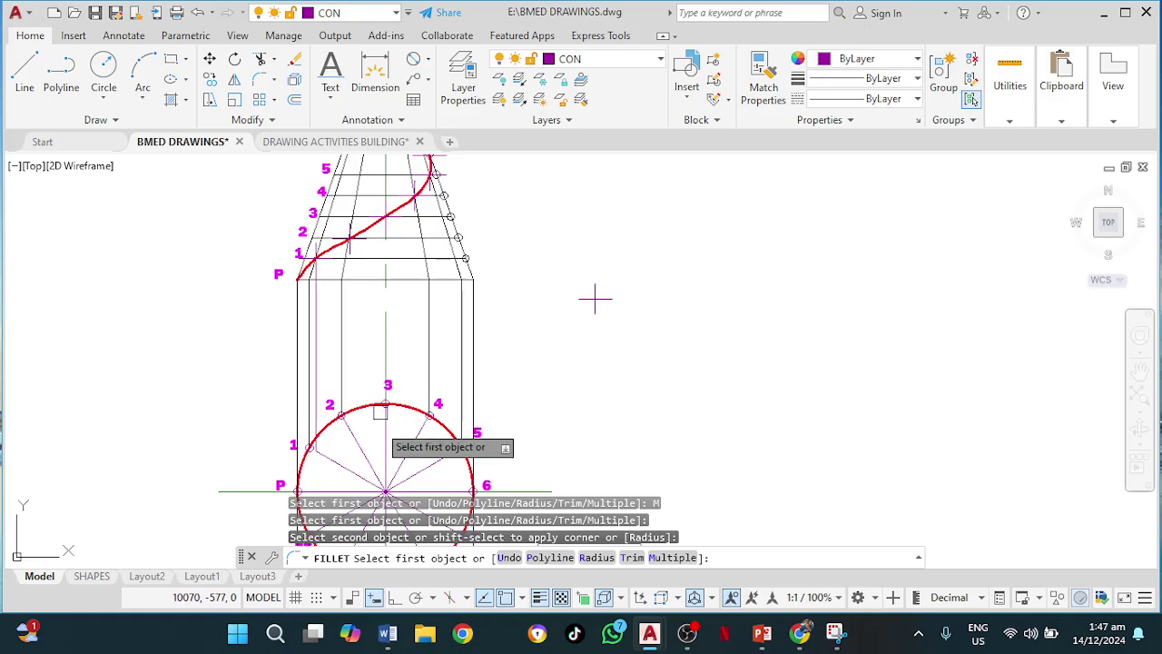
left_click(356, 439)
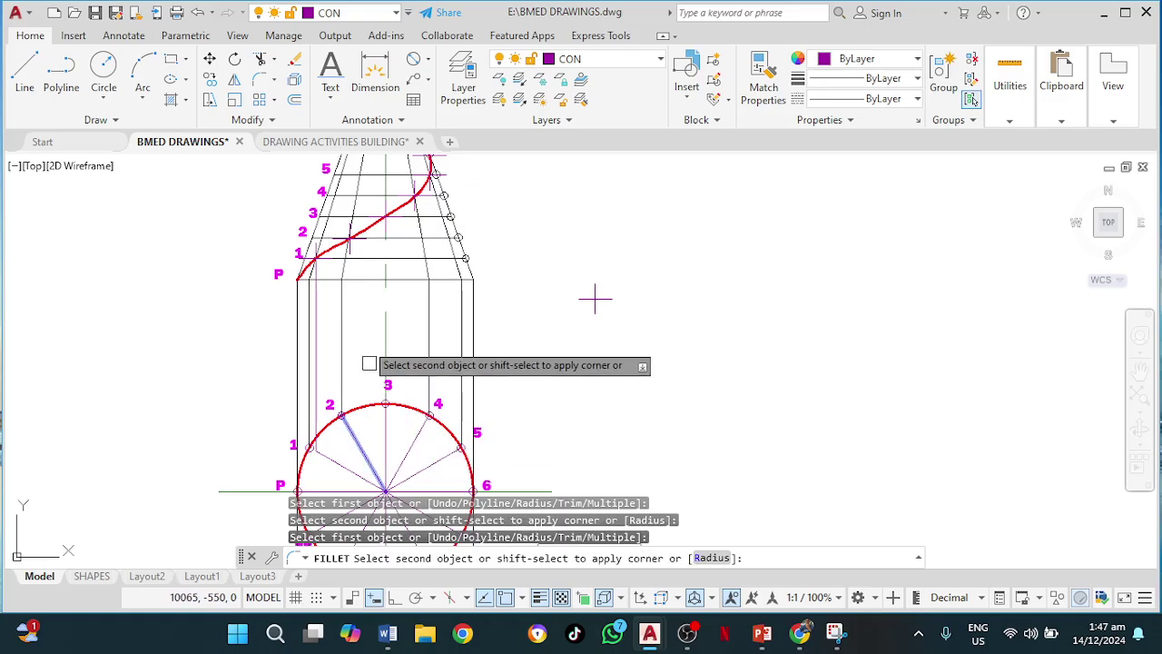
middle_click_drag(363, 332, 329, 399)
scroll(329, 311, "up", 5)
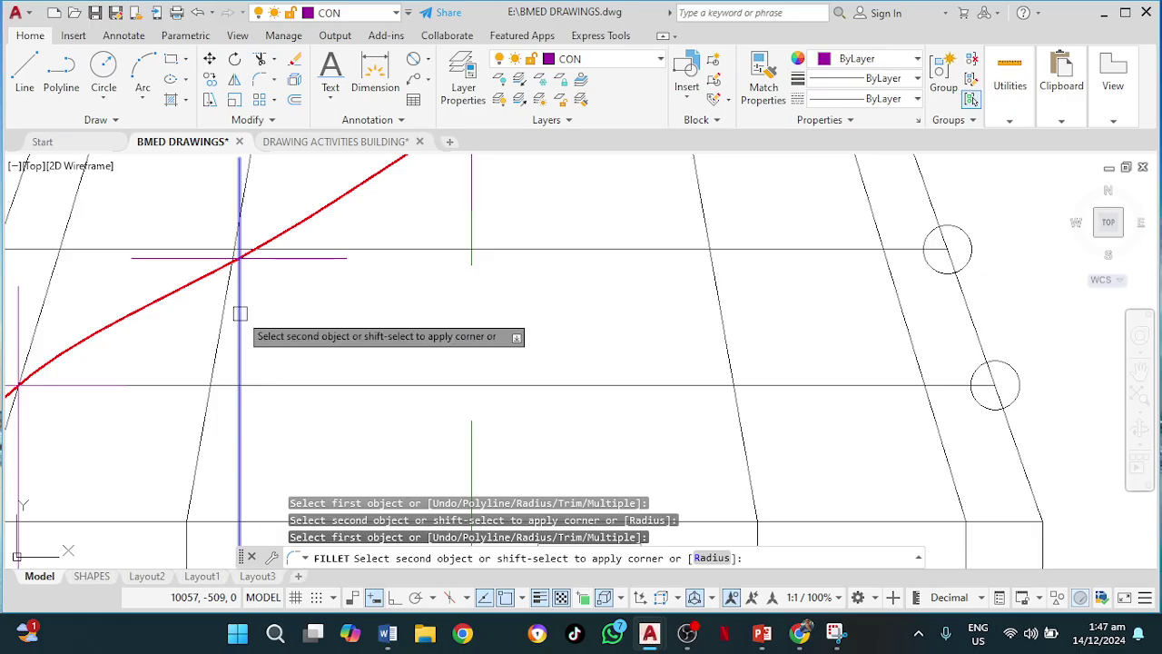
left_click(240, 313)
Join the vertical line of the level 4 cross to plan radial line 4 with the zero-radius fillet
scroll(311, 350, "down", 6)
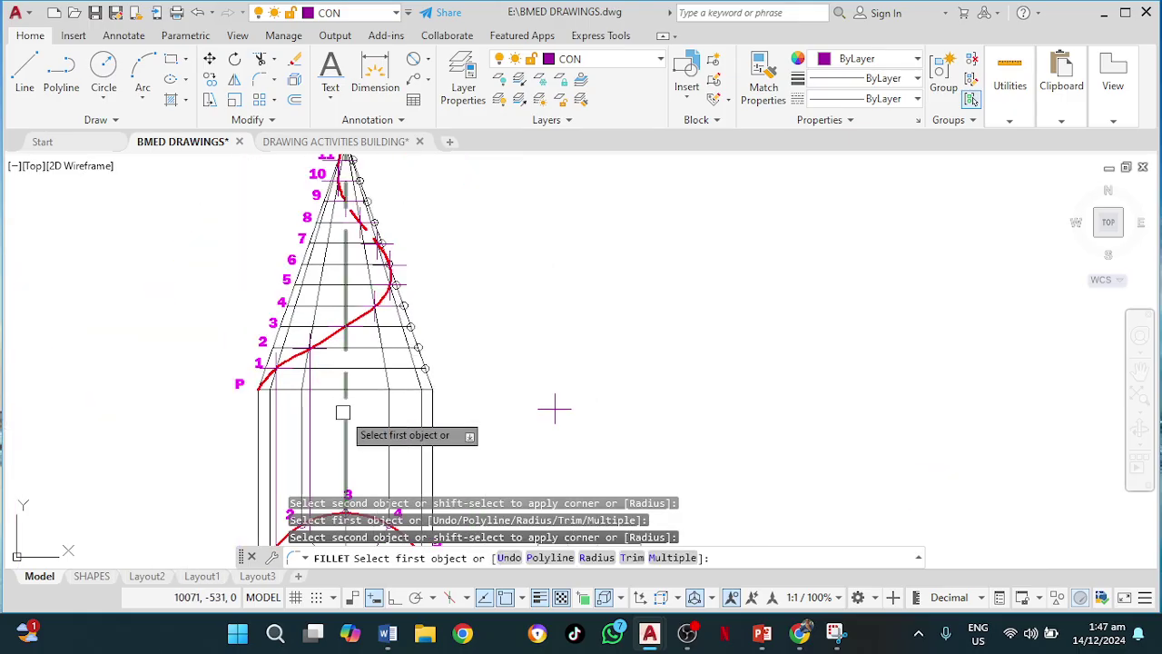
middle_click_drag(554, 409, 566, 252)
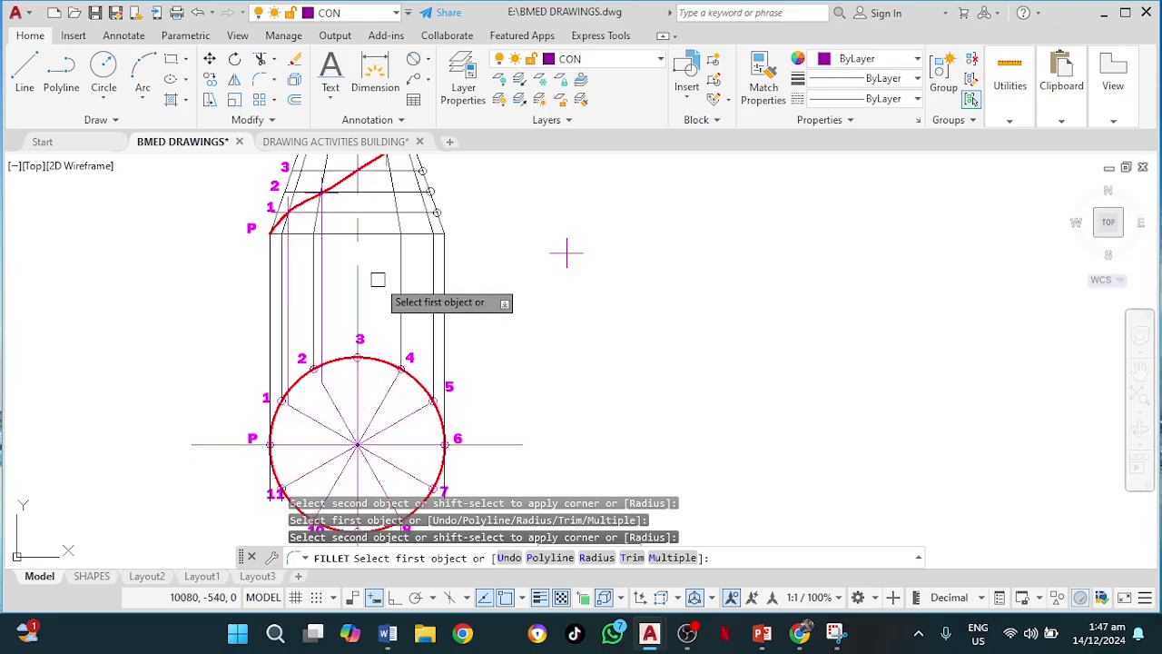
scroll(376, 293, "down", 2)
middle_click_drag(379, 283, 307, 307)
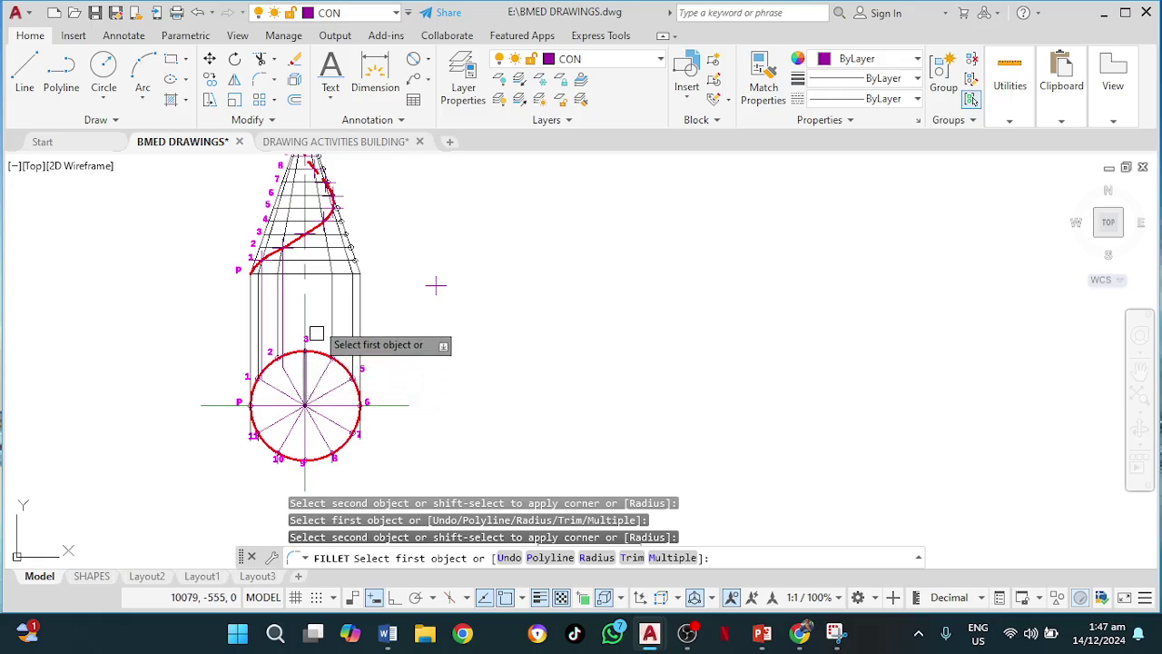
scroll(320, 245, "up", 2)
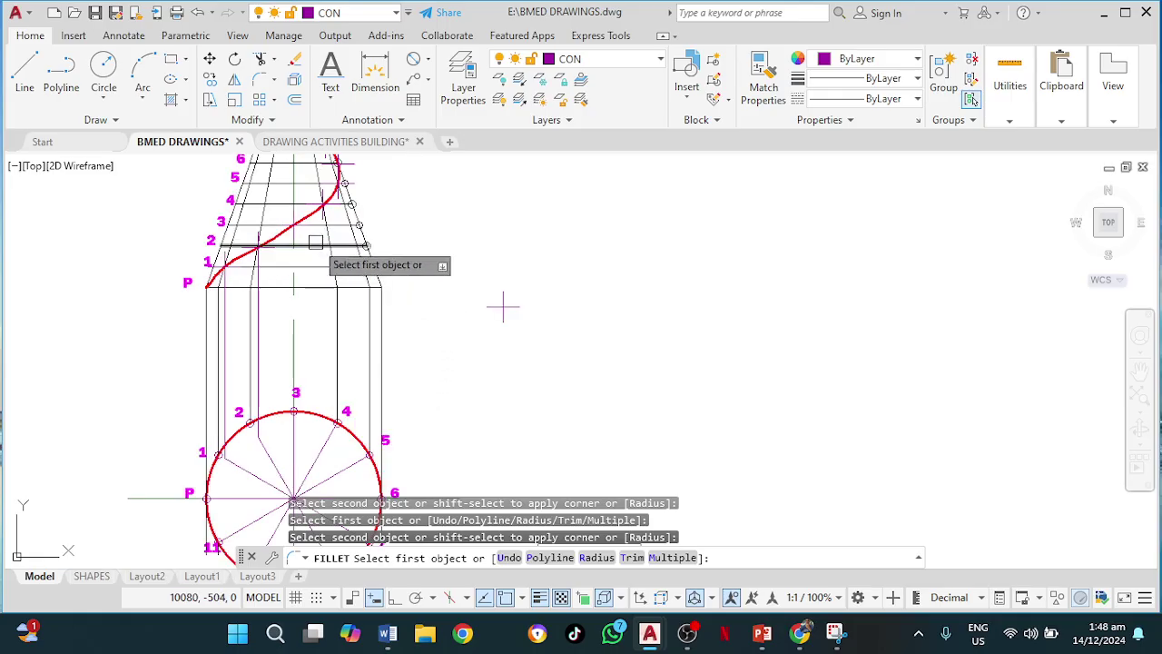
middle_click_drag(315, 241, 246, 311)
scroll(251, 292, "up", 5)
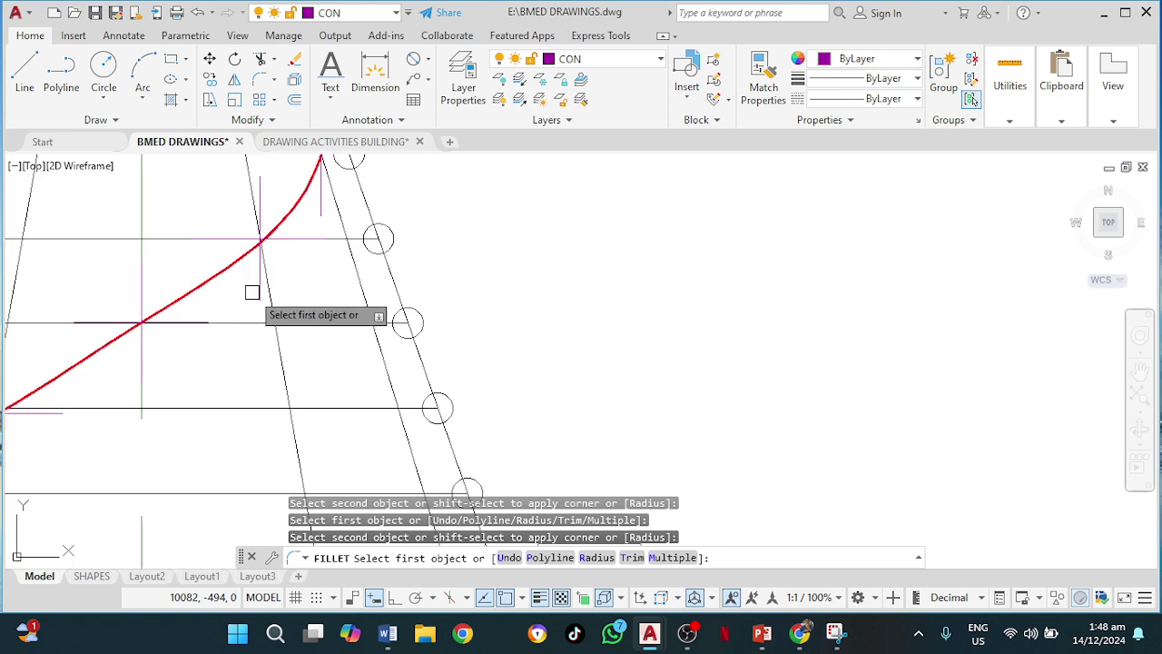
scroll(255, 285, "up", 2)
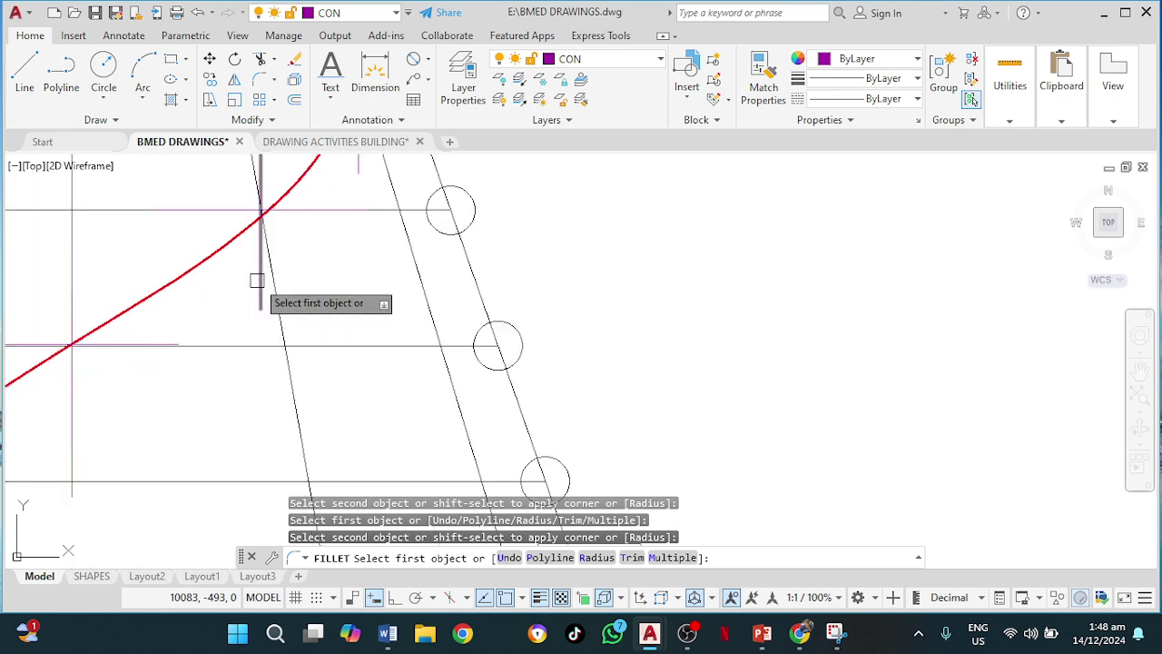
left_click(257, 280)
scroll(253, 421, "down", 2)
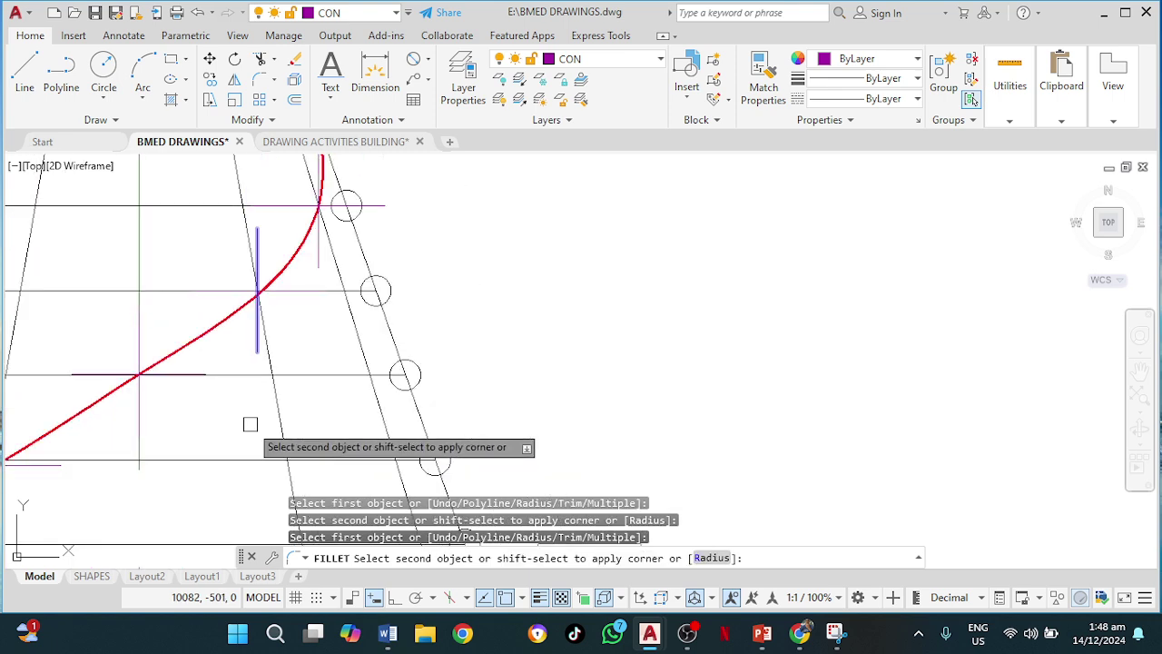
mouse_move(256, 493)
middle_mouse_down()
mouse_move(269, 385)
mouse_move(241, 219)
middle_mouse_up()
scroll(228, 409, "down", 6)
middle_click_drag(213, 463, 251, 294)
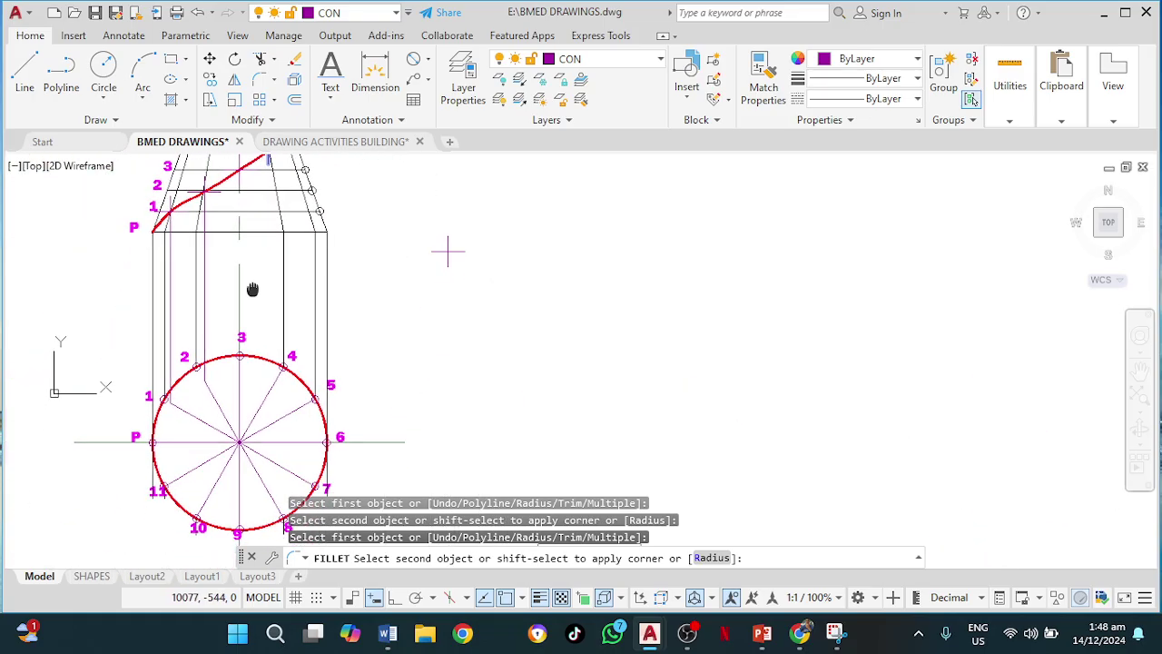
left_click(264, 402)
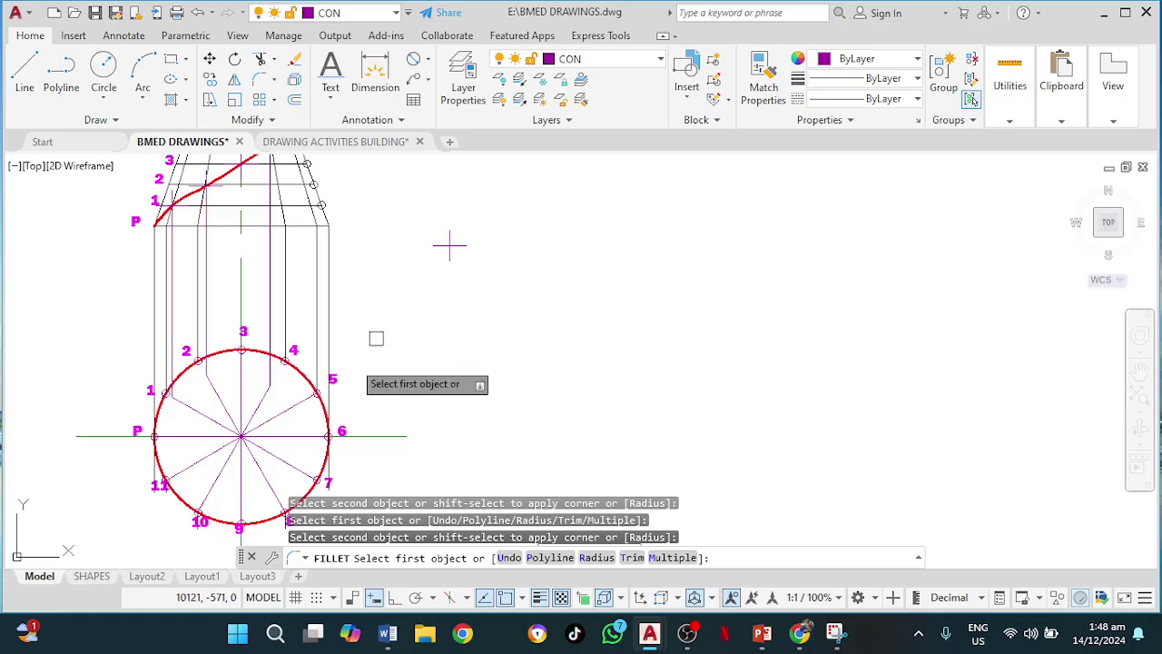
Join plan radial line 5 to the vertical line of the level 5 cross with the zero-radius fillet
left_click(274, 414)
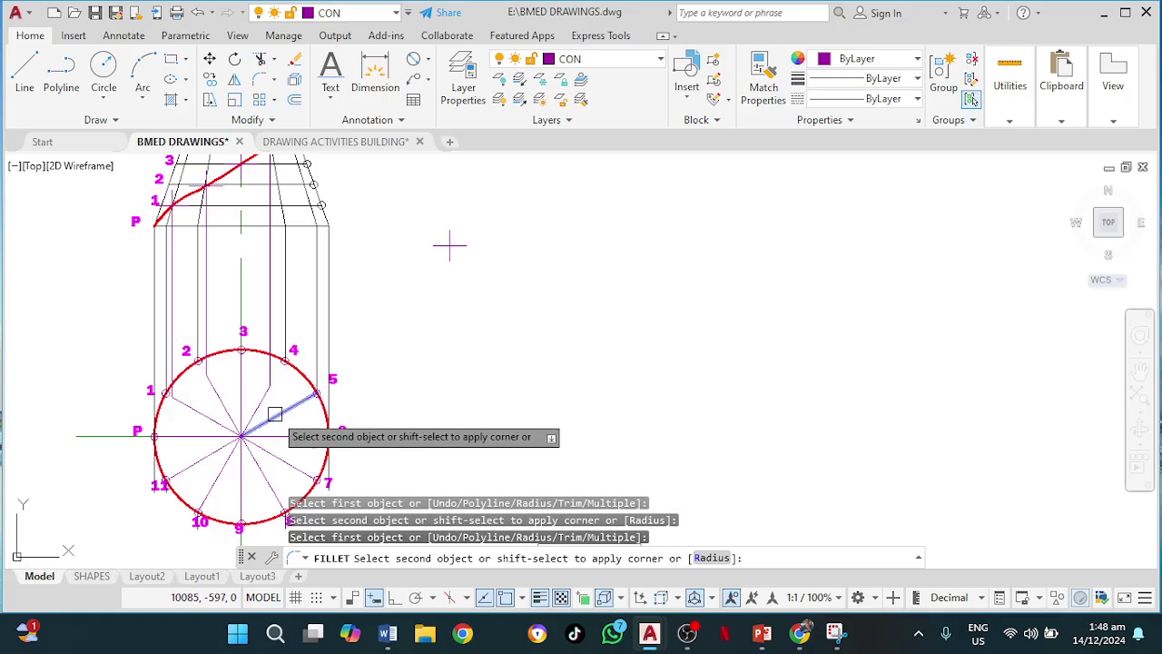
mouse_move(403, 304)
middle_mouse_down()
mouse_move(381, 393)
mouse_move(408, 436)
middle_mouse_up()
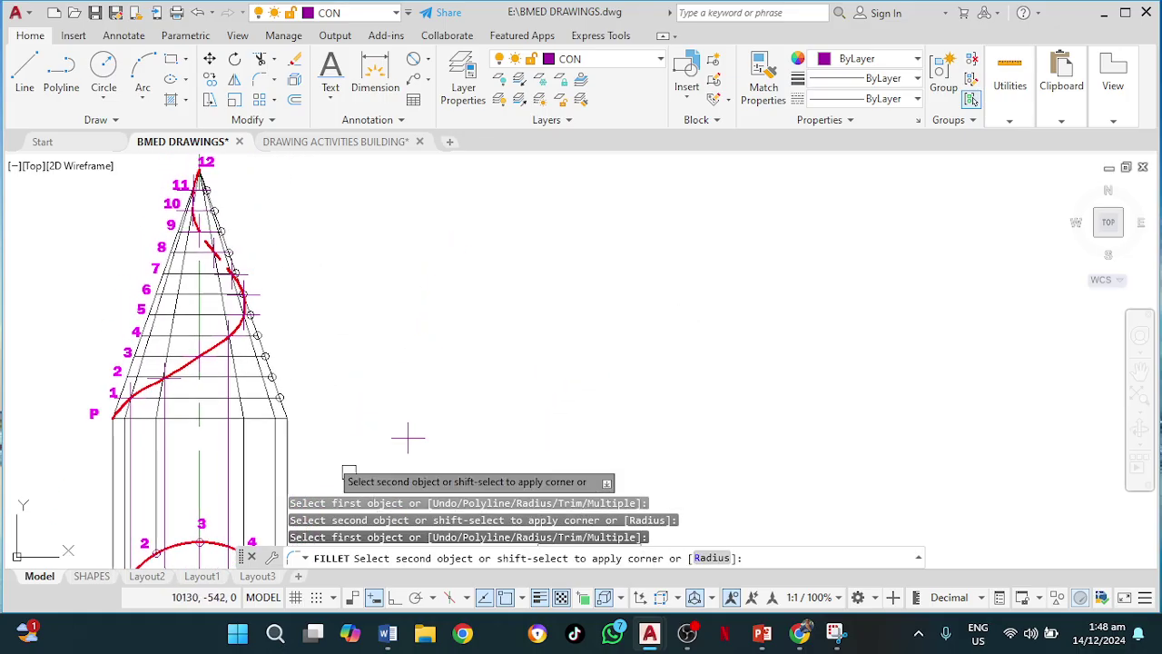
scroll(408, 445, "up", 4)
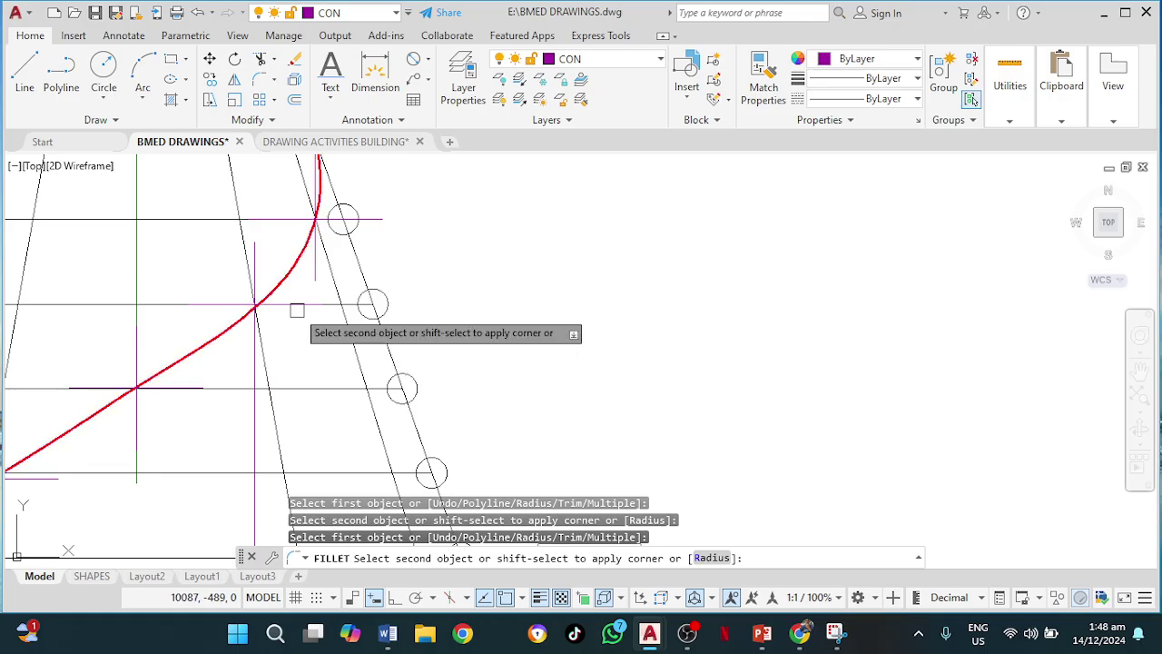
scroll(299, 311, "up", 2)
left_click(326, 236)
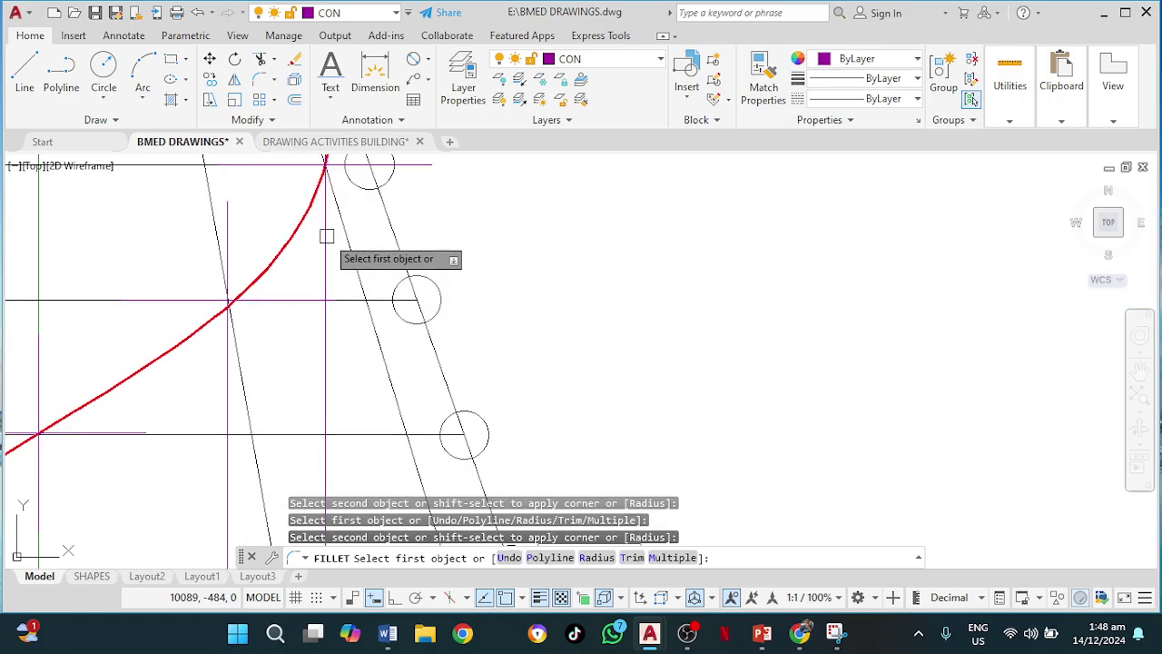
Join the vertical line of the level 6 cross to plan radial line 6 with the zero-radius fillet
mouse_move(527, 238)
middle_mouse_down()
mouse_move(481, 360)
mouse_move(433, 433)
middle_mouse_up()
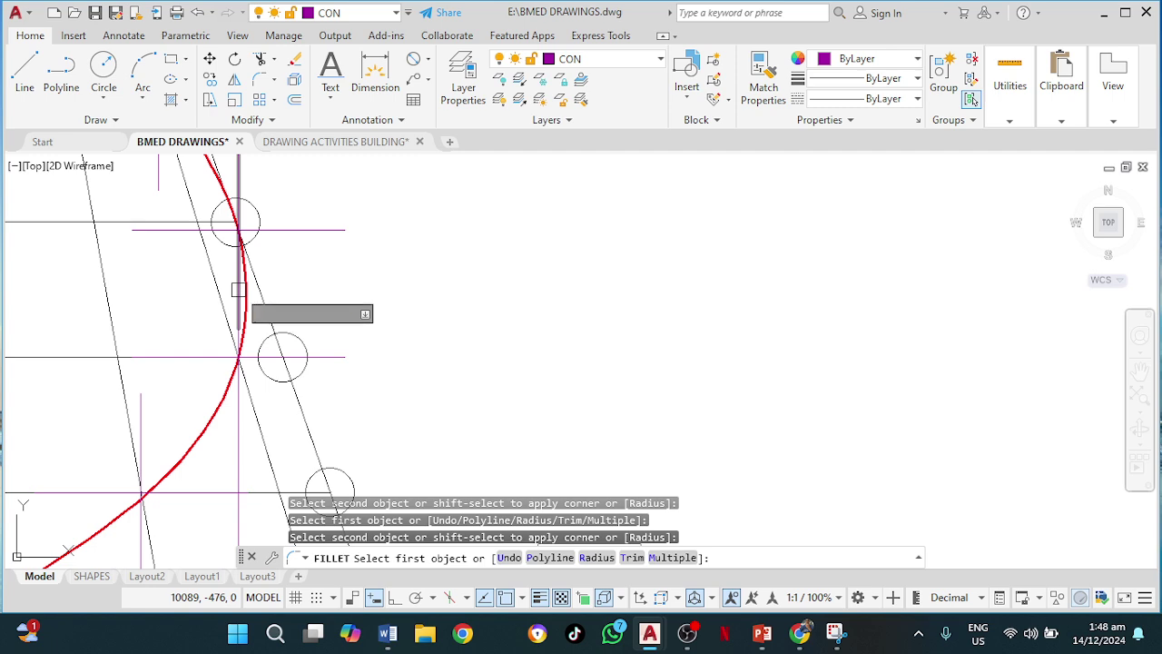
left_click(238, 289)
scroll(358, 431, "down", 4)
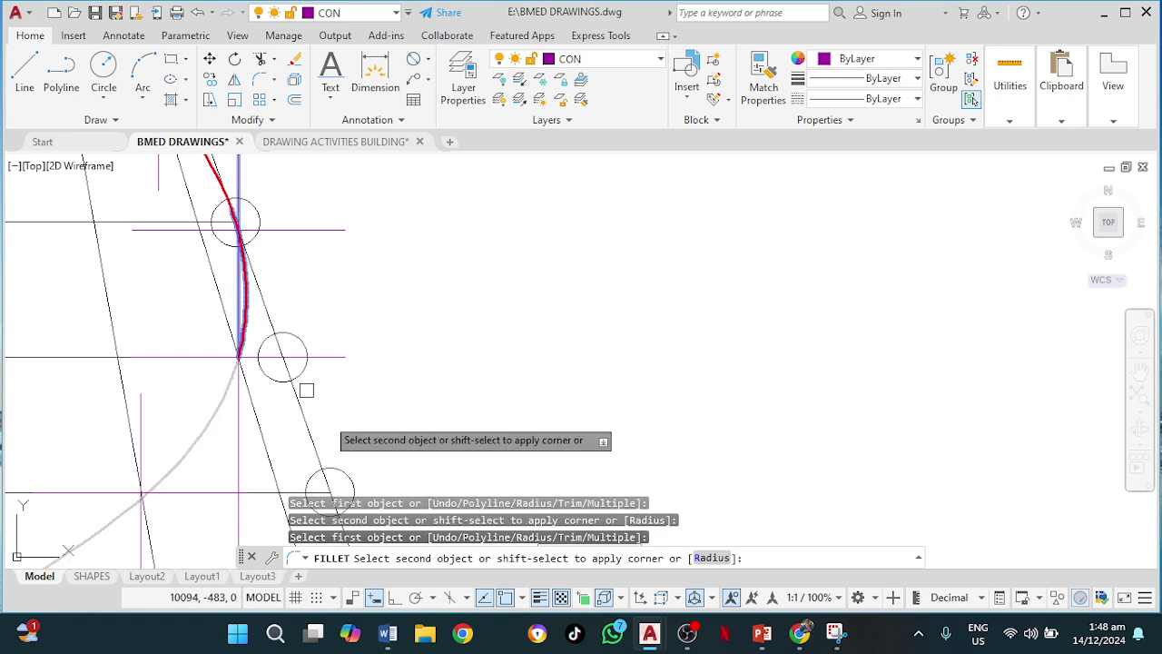
mouse_move(375, 437)
middle_mouse_down()
mouse_move(336, 315)
mouse_move(246, 257)
middle_mouse_up()
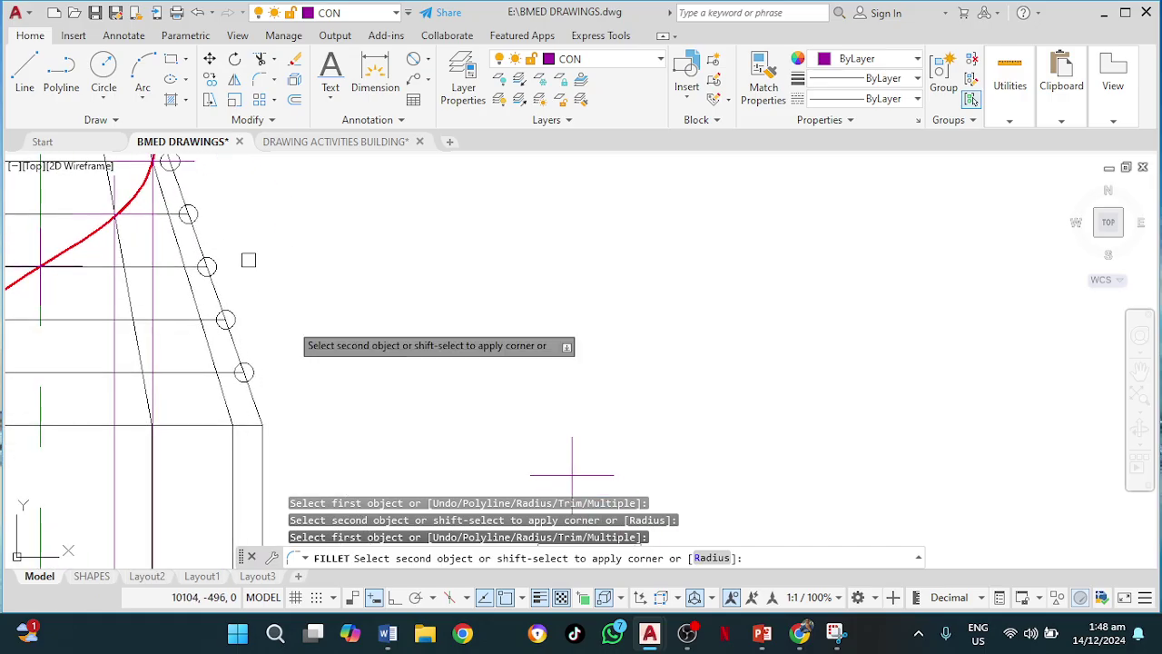
scroll(312, 348, "down", 3)
mouse_move(415, 400)
middle_mouse_down()
mouse_move(417, 283)
mouse_move(398, 226)
middle_mouse_up()
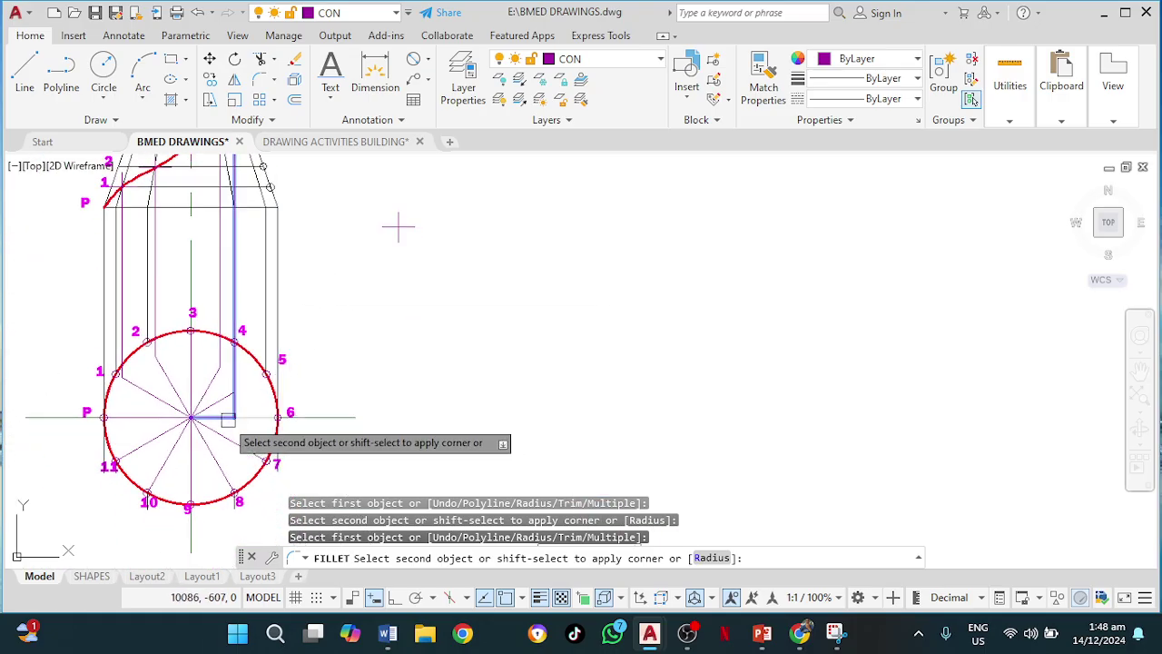
left_click(226, 420)
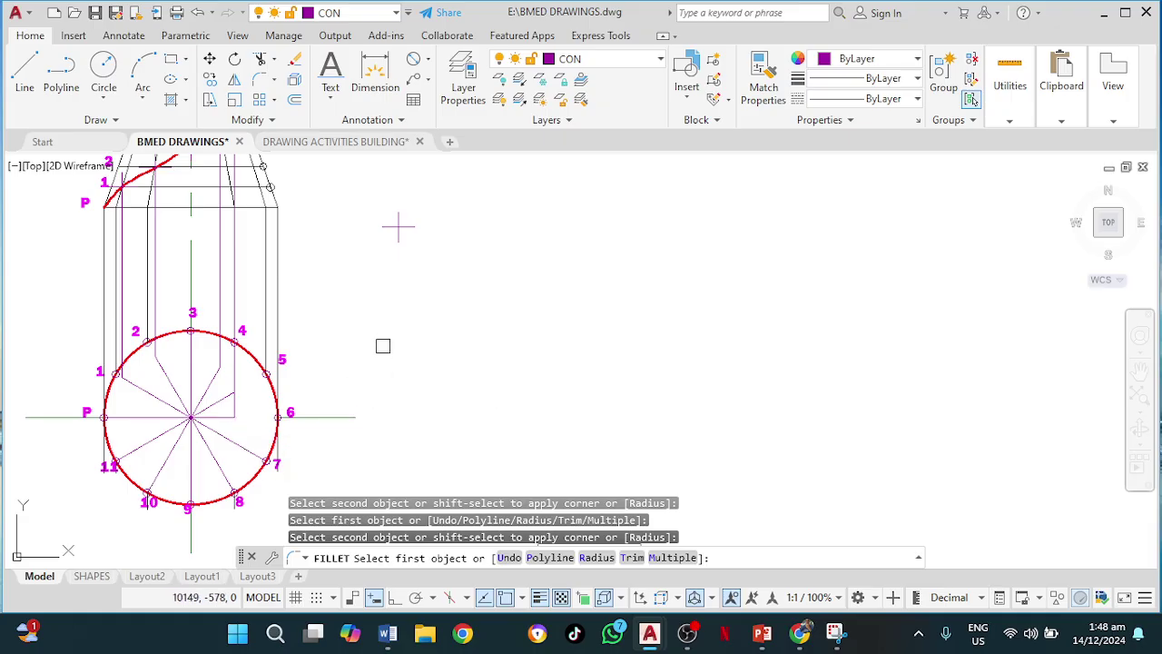
Join plan radial line 7 to the vertical line of the level 7 cross with the zero-radius fillet
mouse_move(383, 346)
middle_mouse_down()
mouse_move(382, 463)
mouse_move(387, 384)
middle_mouse_up()
scroll(297, 367, "down", 2)
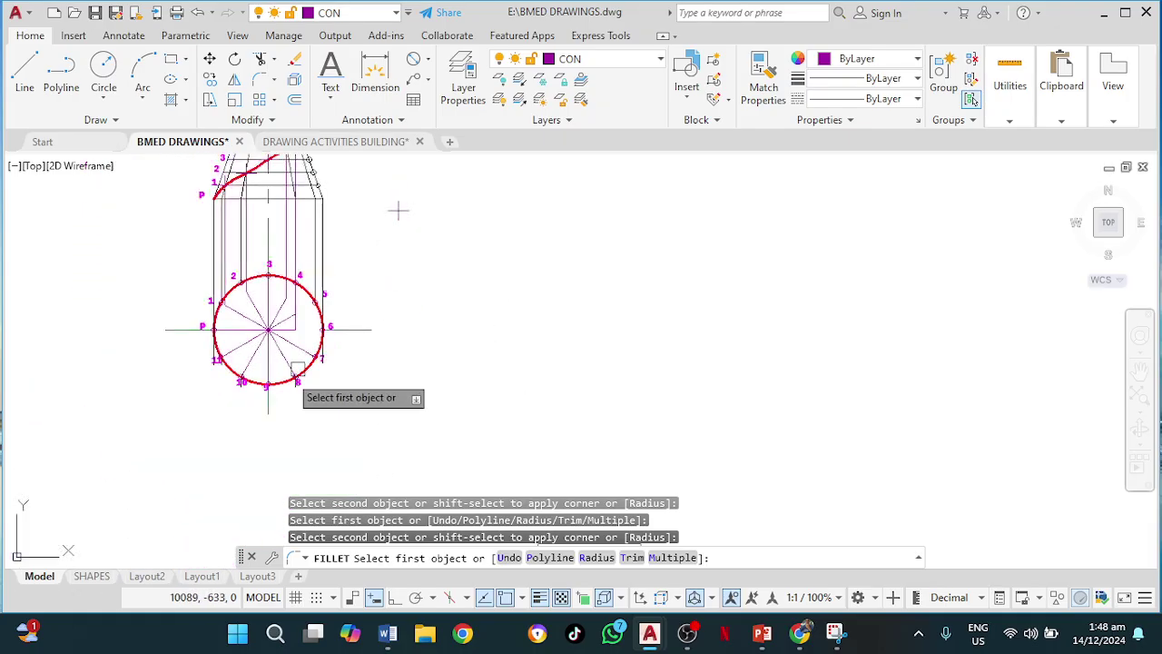
scroll(297, 364, "up", 4)
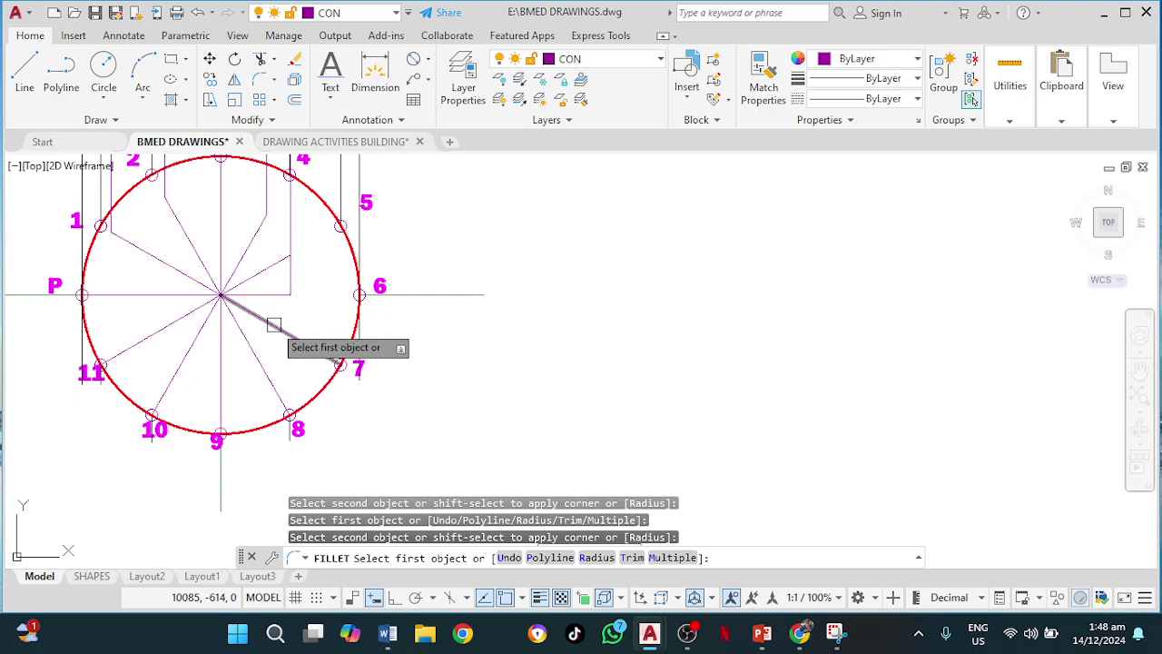
left_click(273, 324)
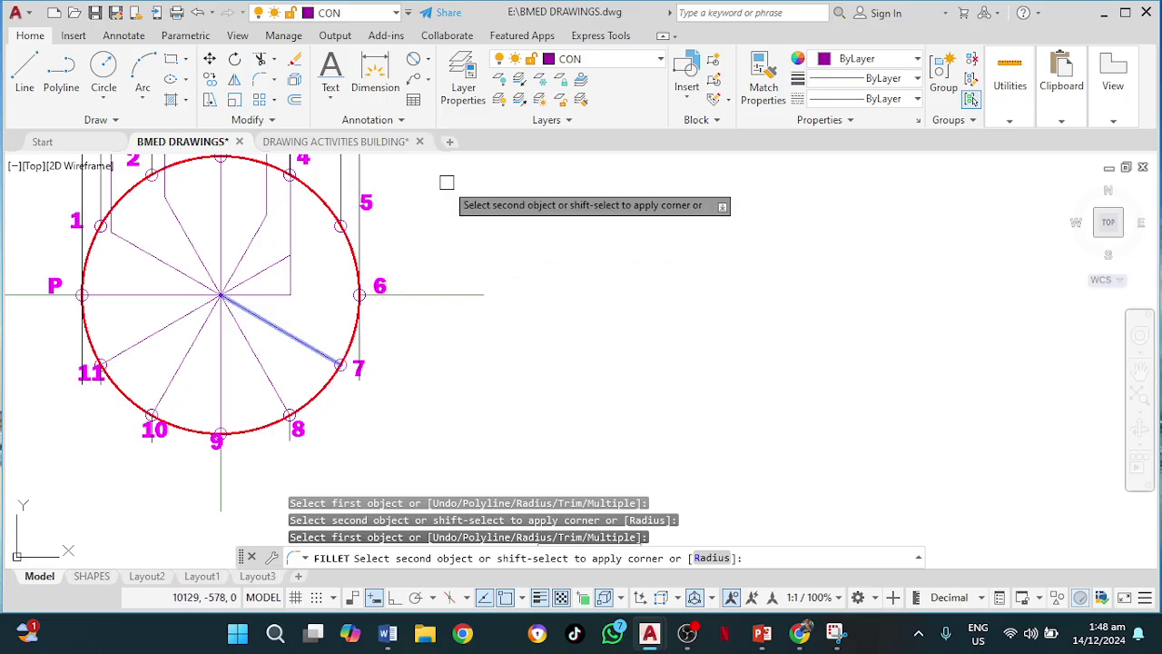
middle_click_drag(454, 193, 463, 360)
scroll(532, 174, "down", 3)
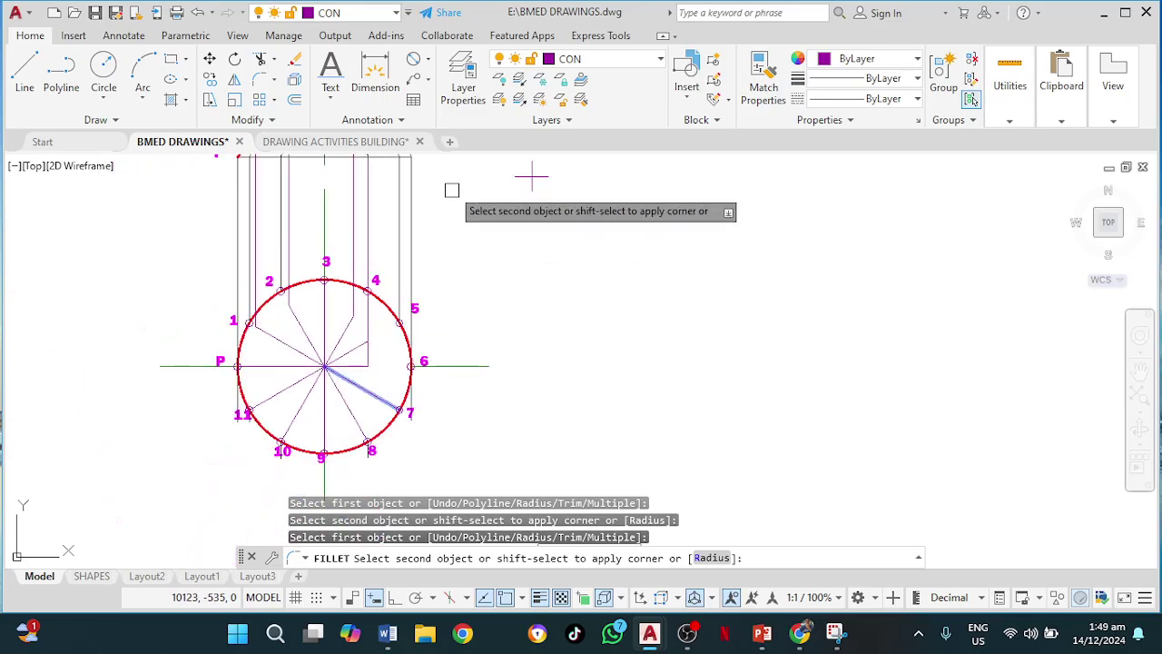
middle_click_drag(452, 177, 453, 364)
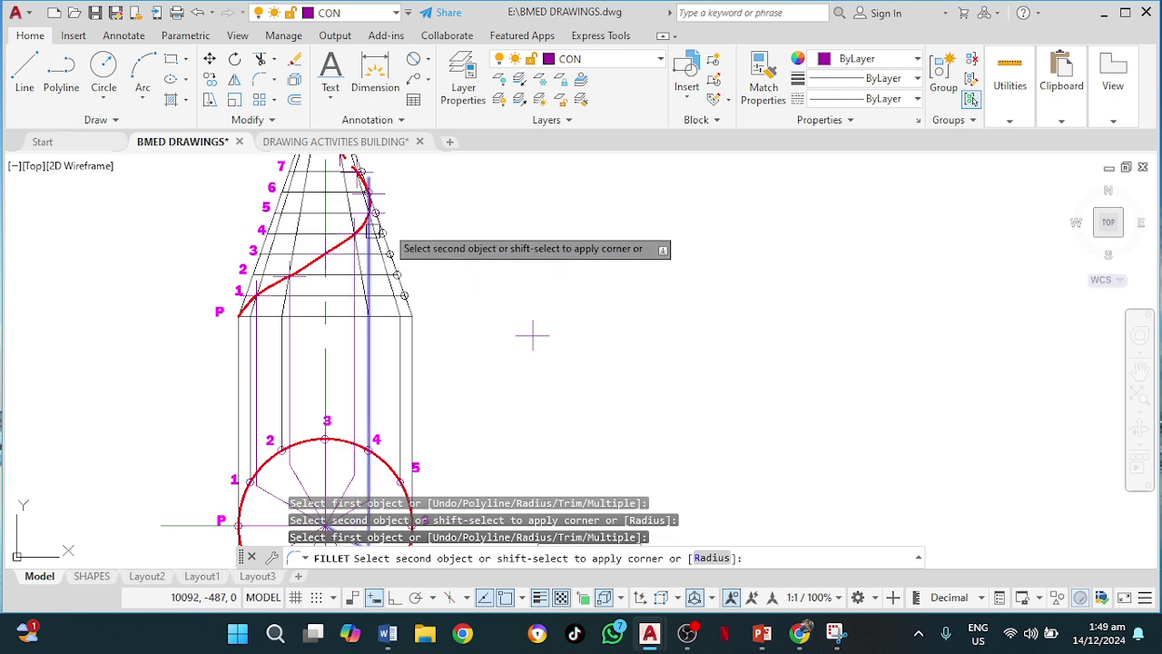
scroll(382, 224, "down", 2)
middle_click_drag(388, 223, 401, 358)
scroll(367, 325, "up", 2)
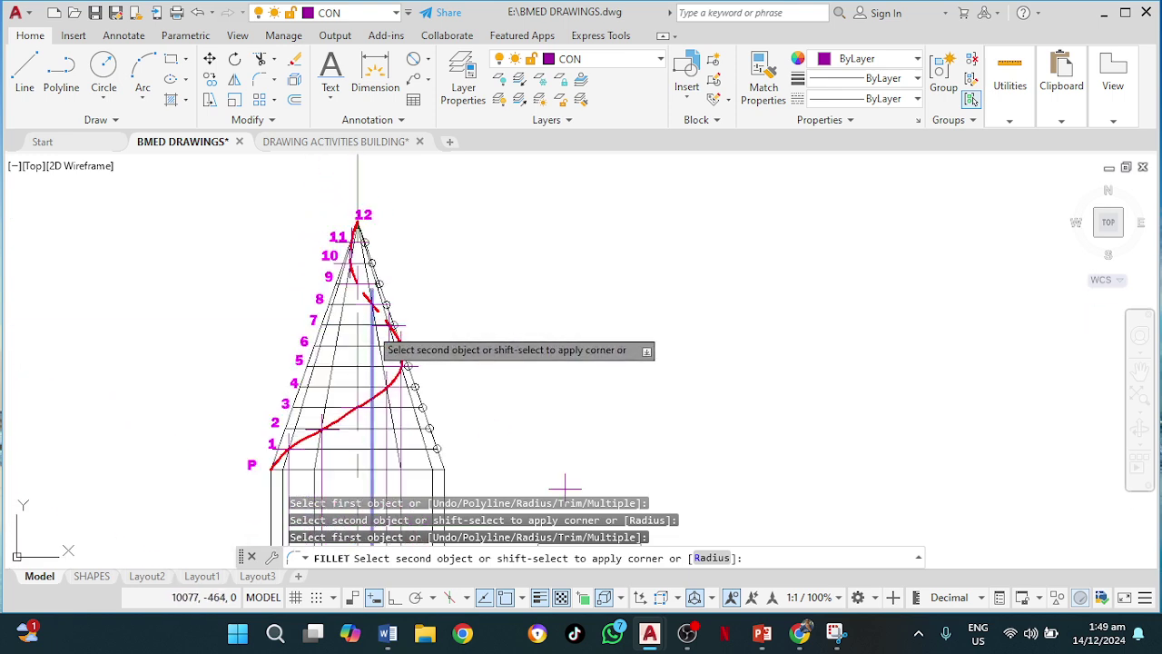
scroll(365, 331, "up", 3)
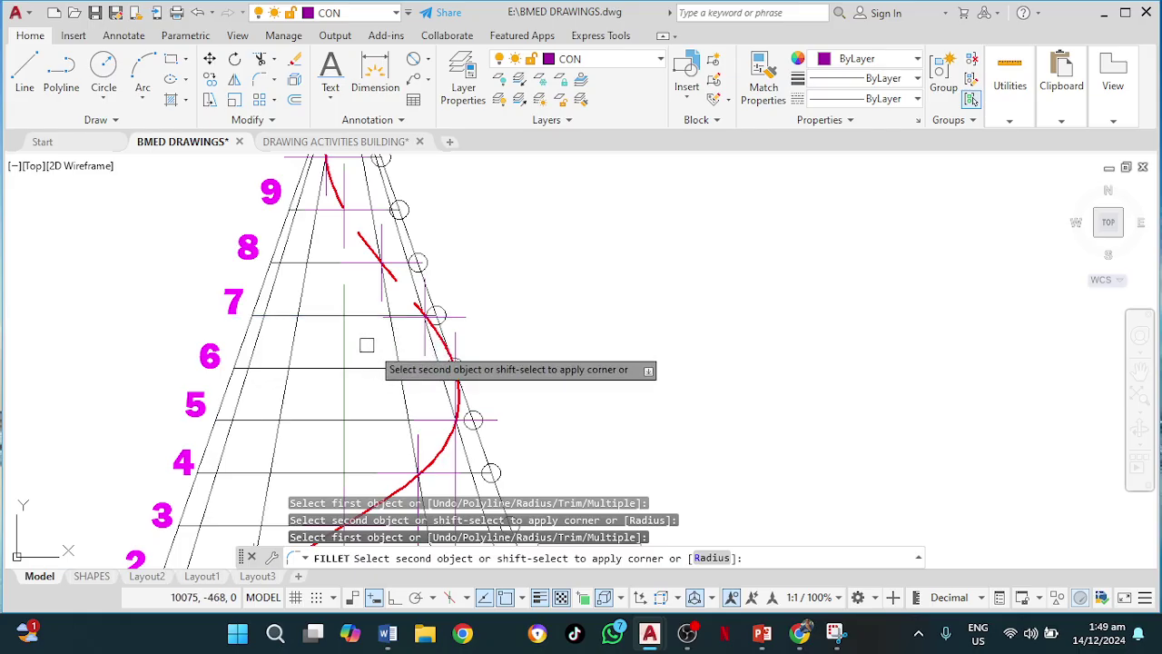
scroll(419, 345, "up", 2)
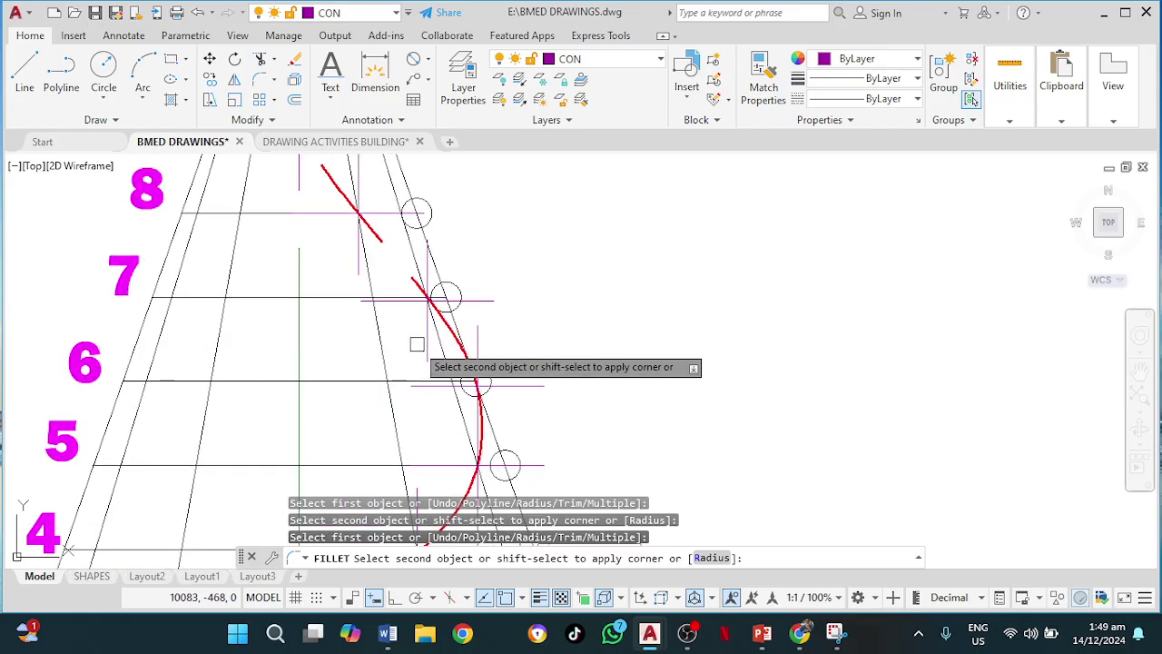
left_click(427, 337)
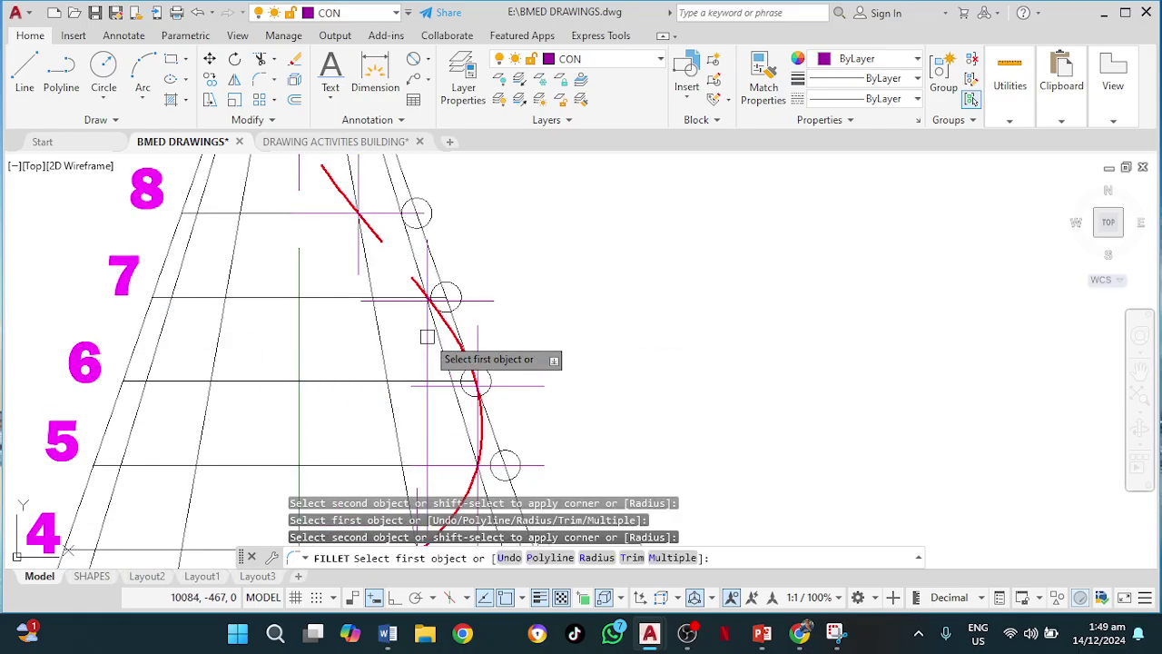
Join the vertical line of the level 8 cross to plan radial line 8 with the zero-radius fillet
left_click(355, 260)
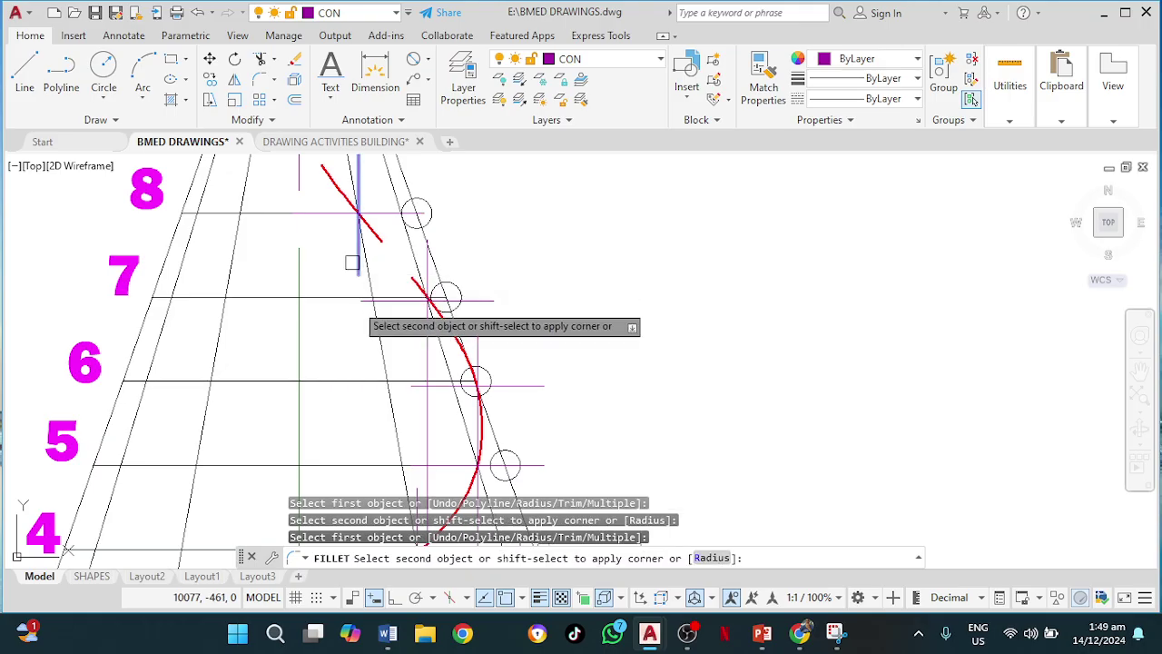
scroll(413, 314, "down", 4)
middle_click_drag(464, 352, 437, 61)
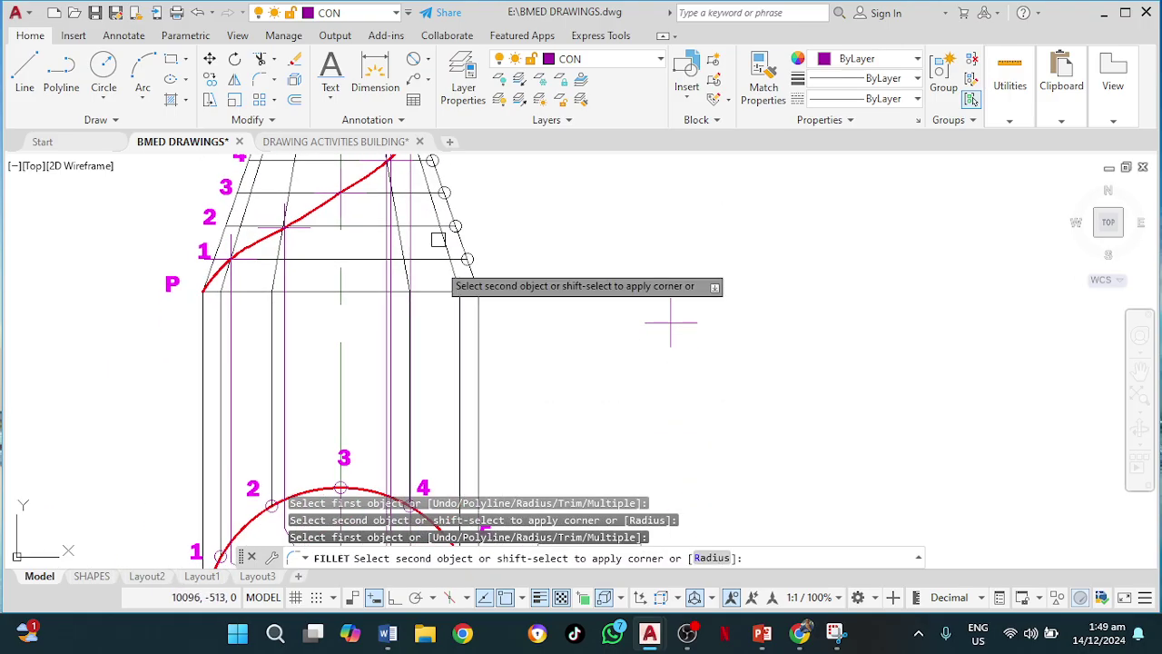
middle_click_drag(439, 358, 408, 108)
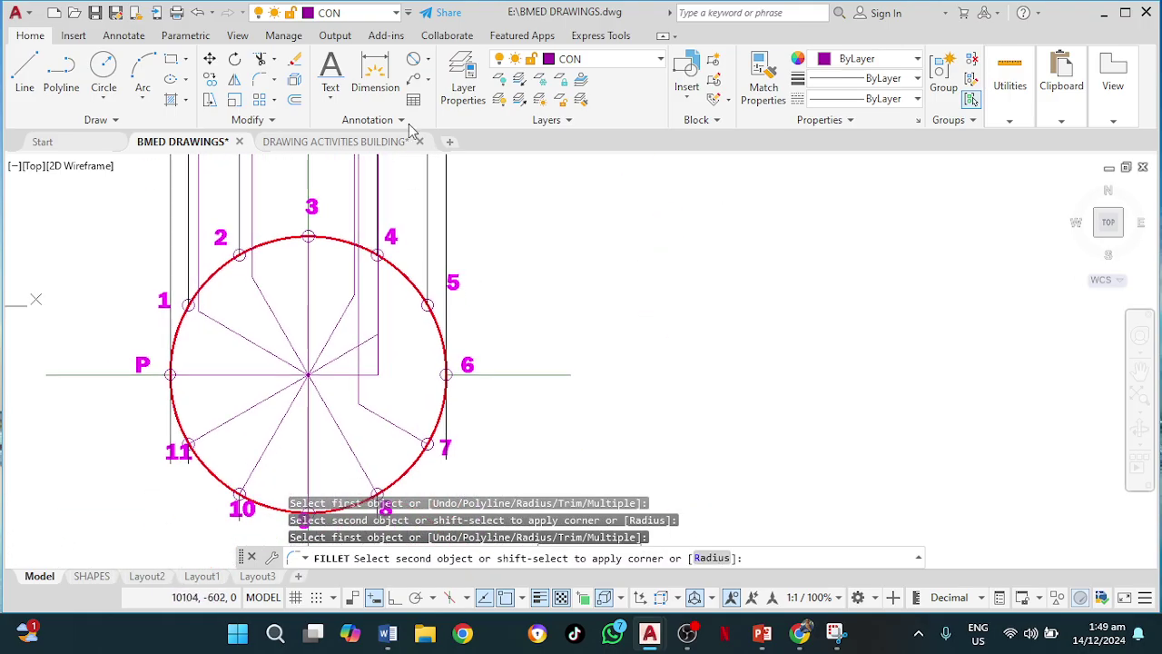
left_click(324, 405)
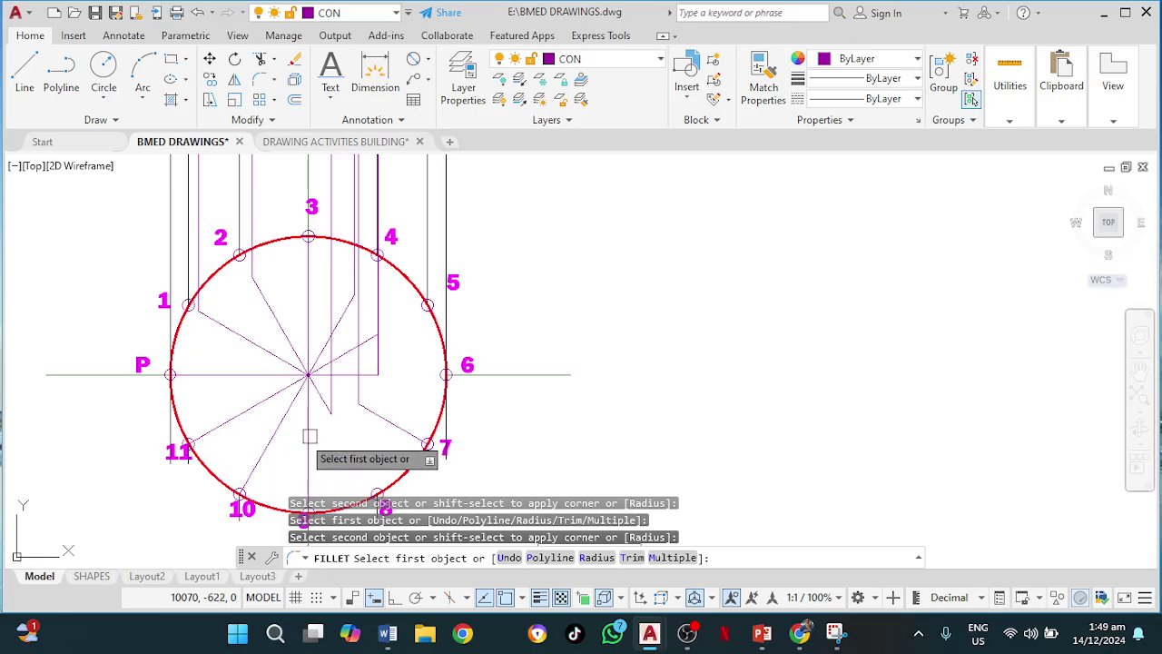
Join plan radial line 10 to the vertical line of the level 10 cross with the zero-radius fillet
left_click(284, 419)
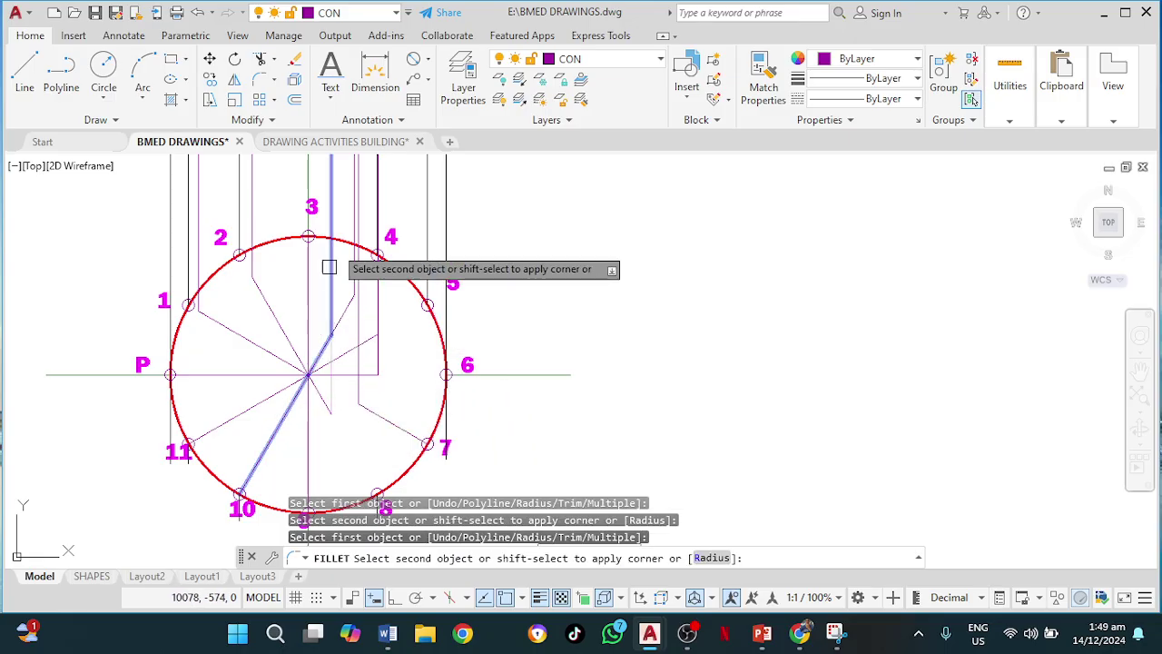
middle_click_drag(401, 200, 366, 399)
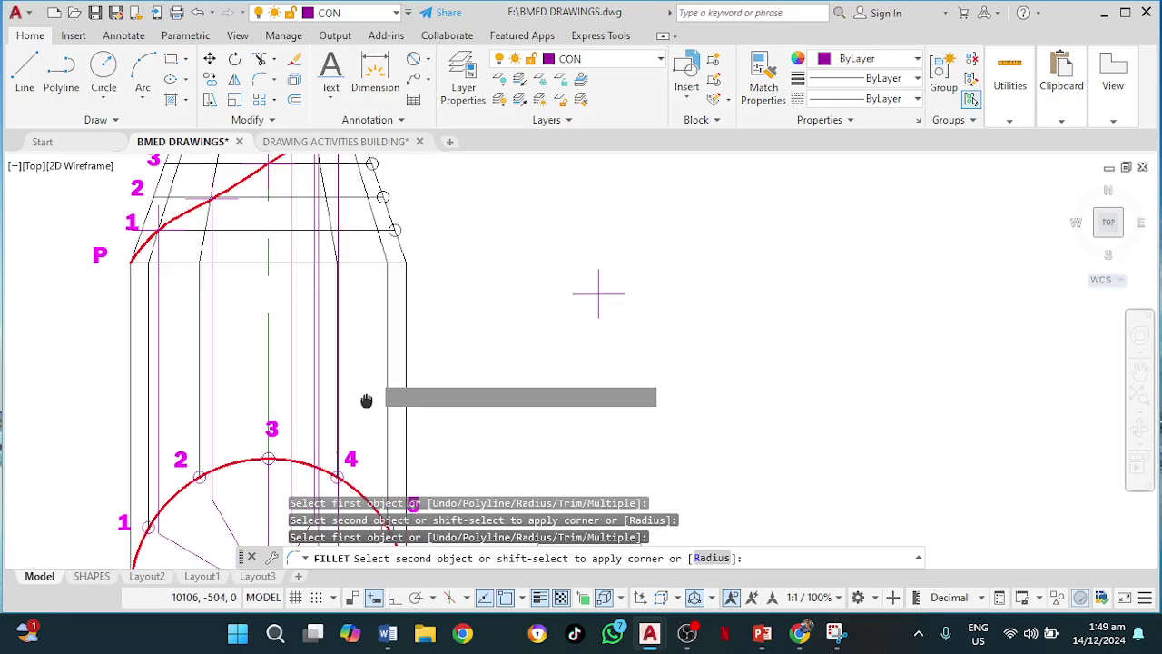
scroll(314, 237, "down", 1)
middle_click_drag(311, 249, 268, 423)
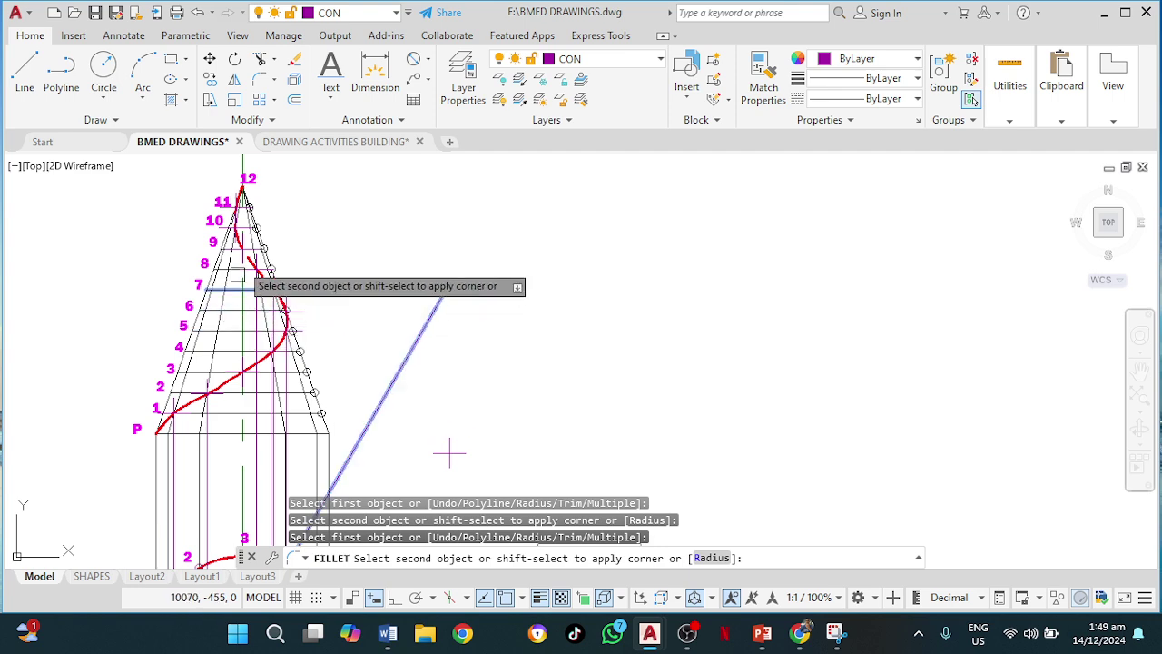
middle_click_drag(249, 248, 188, 363)
scroll(184, 356, "up", 8)
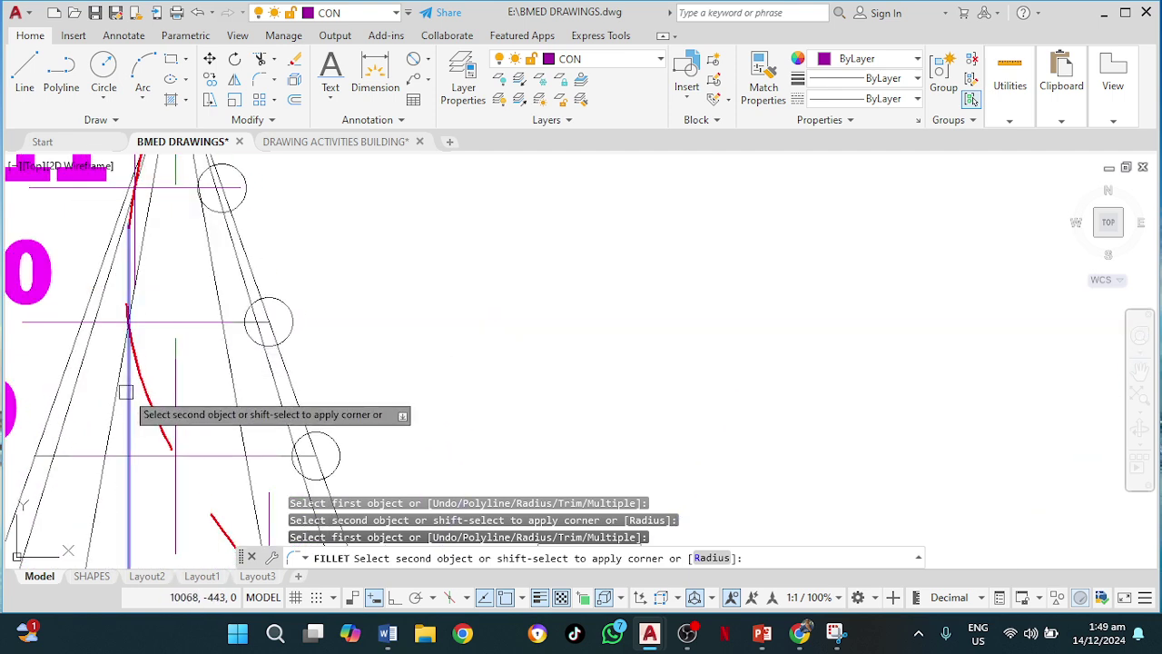
left_click(127, 391)
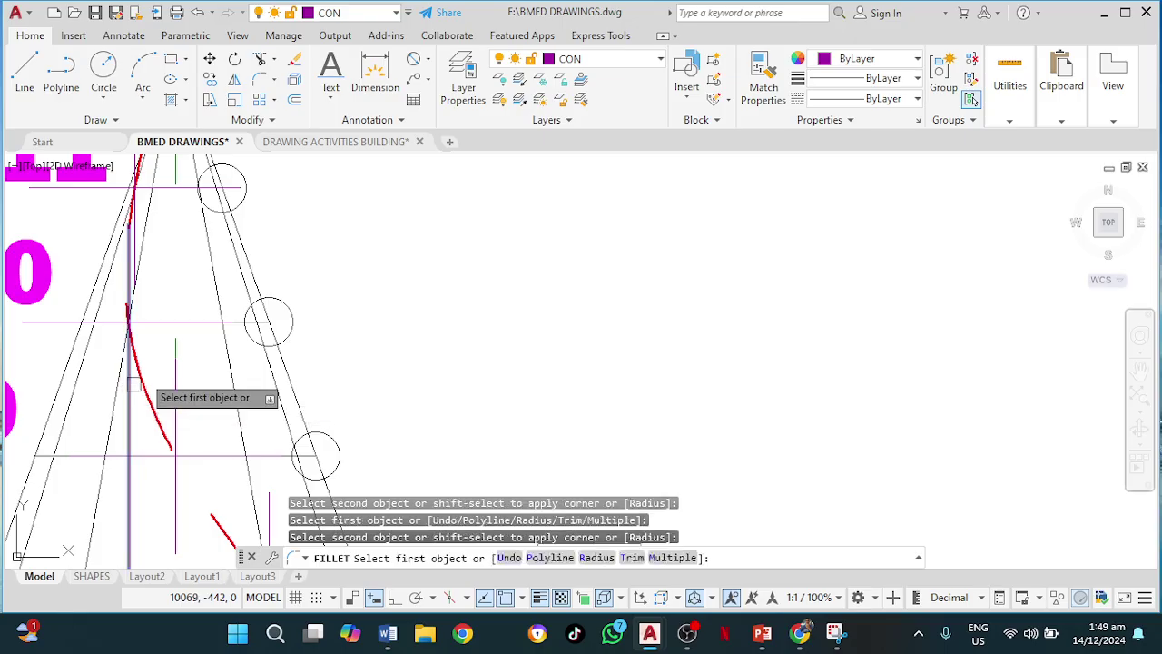
Join the vertical line of the level 11 cross to plan radial line 11 with the zero-radius fillet
scroll(166, 280, "down", 4)
scroll(165, 279, "up", 4)
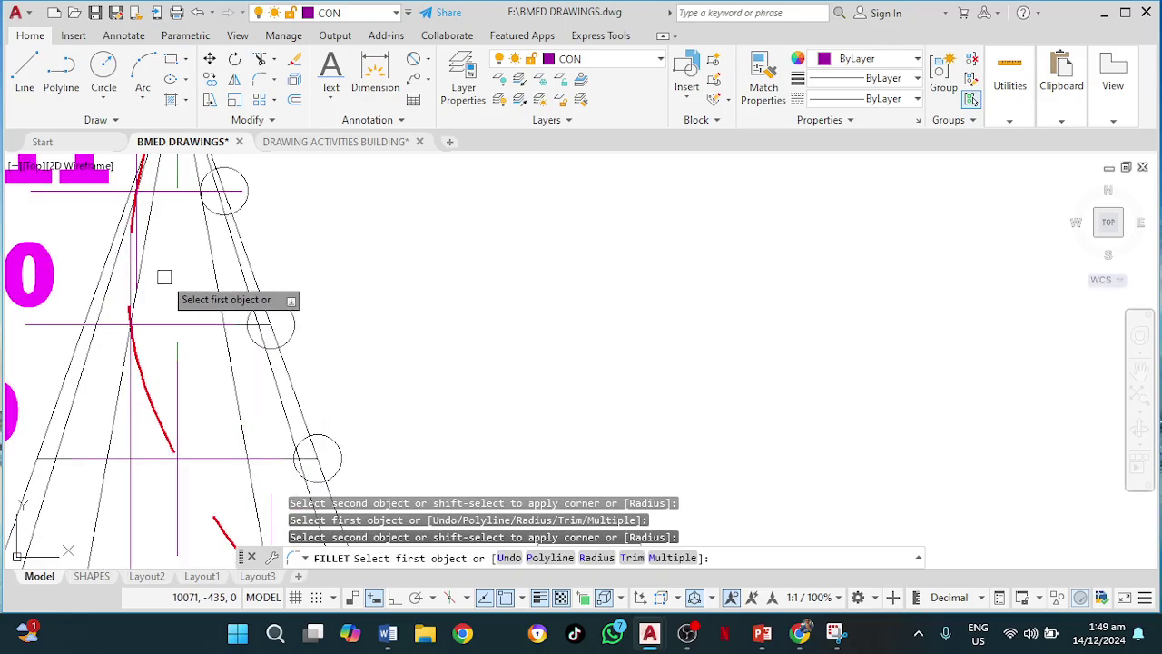
middle_click_drag(166, 278, 179, 436)
scroll(147, 337, "up", 2)
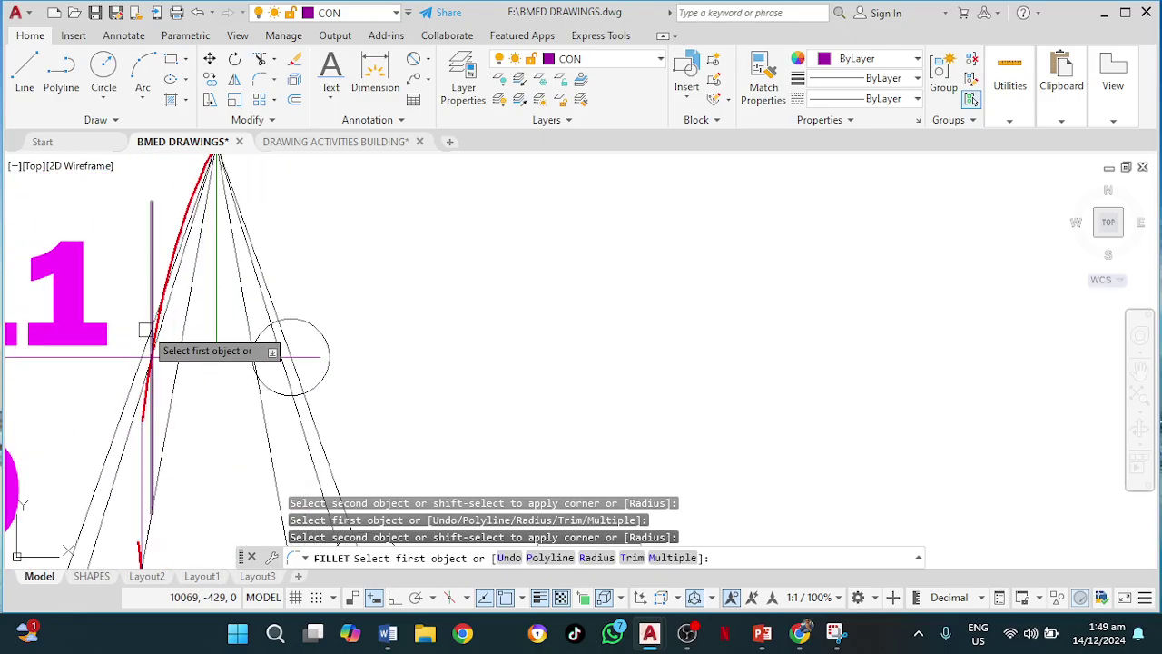
scroll(158, 437, "up", 2)
middle_click_drag(159, 431, 222, 301)
scroll(207, 343, "down", 2)
scroll(208, 350, "up", 4)
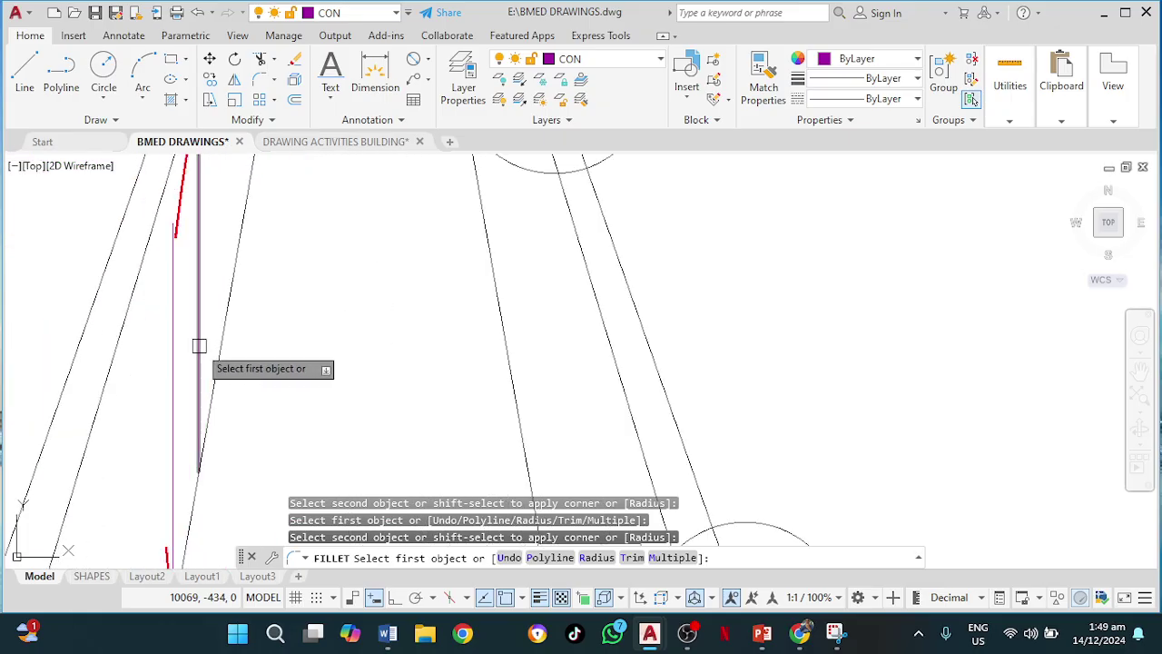
left_click(199, 346)
scroll(321, 369, "down", 4)
middle_click_drag(330, 397, 398, 253)
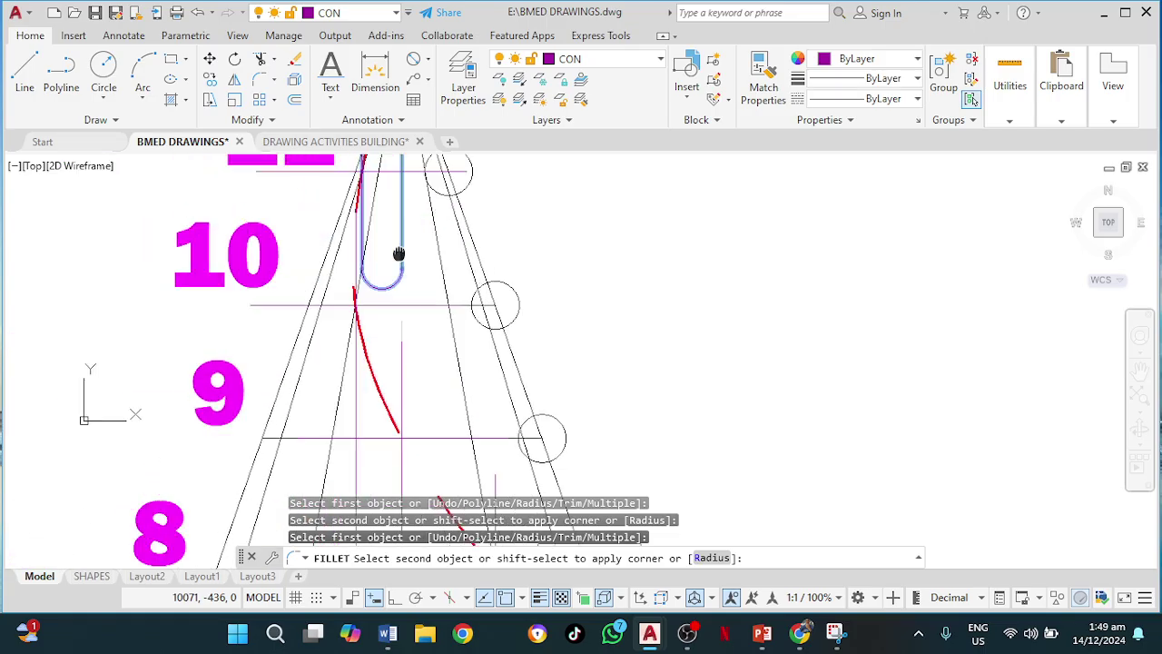
scroll(386, 354, "down", 6)
mouse_move(399, 414)
middle_mouse_down()
mouse_move(418, 264)
mouse_move(414, 127)
middle_mouse_up()
middle_click_drag(369, 441, 366, 243)
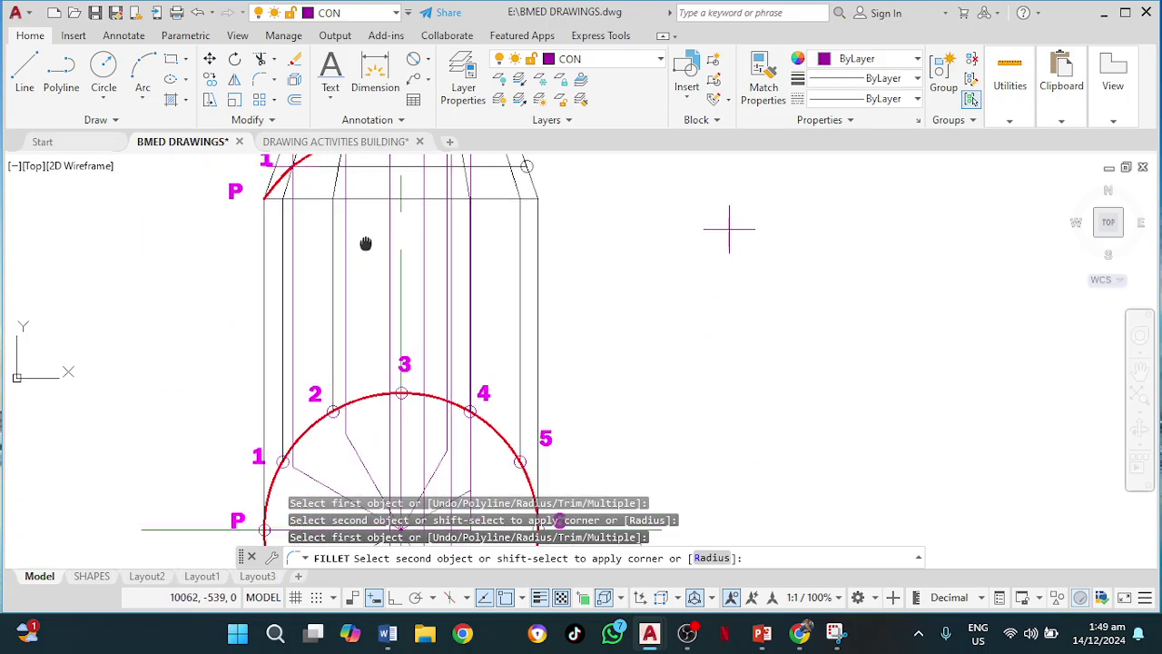
middle_click_drag(366, 325, 334, 241)
mouse_move(272, 443)
middle_mouse_down()
mouse_move(284, 377)
mouse_move(246, 290)
middle_mouse_up()
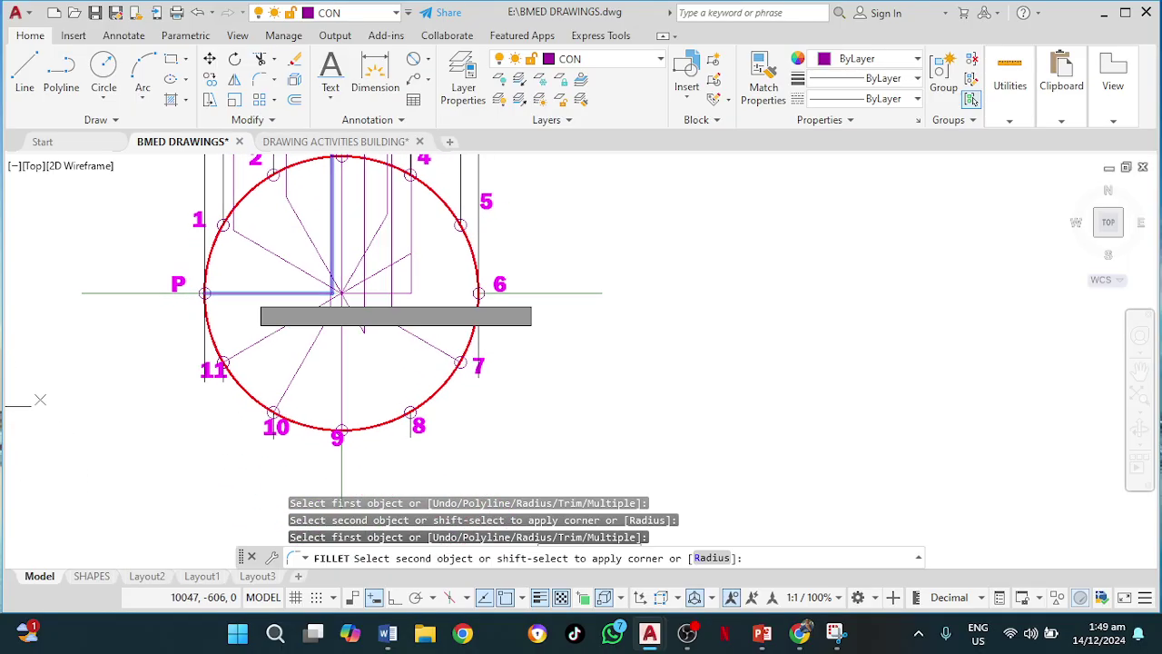
left_click(267, 327)
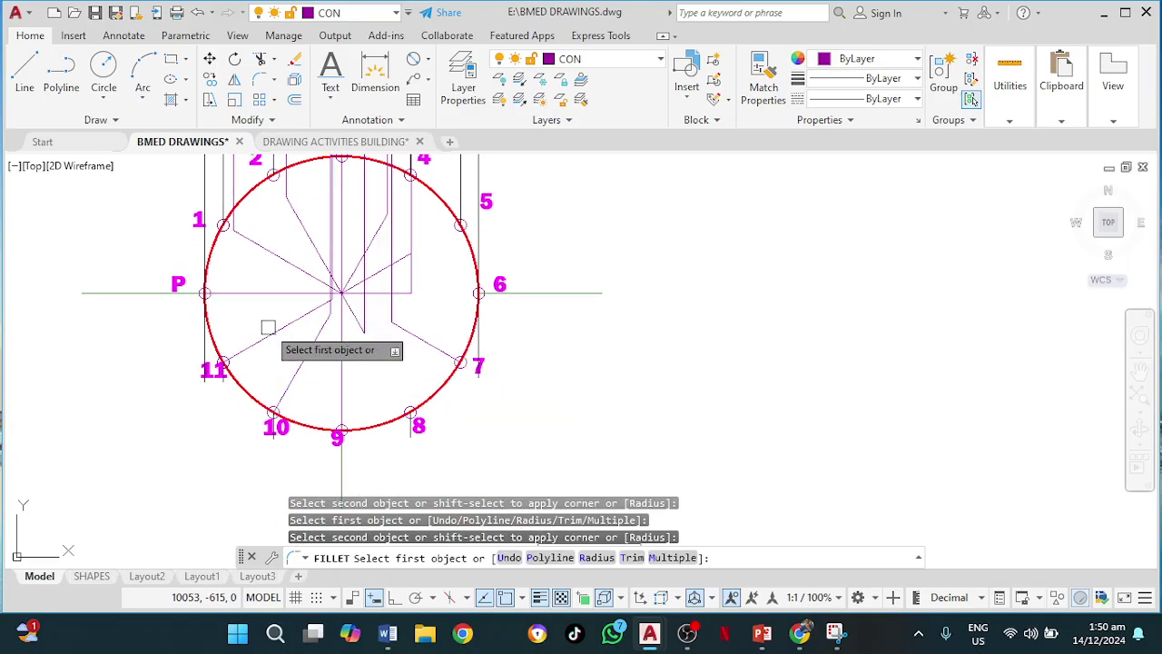
End the Fillet command and examine where the projection lines meet the radial lines in the plan circle
left_click(414, 344)
scroll(335, 295, "up", 4)
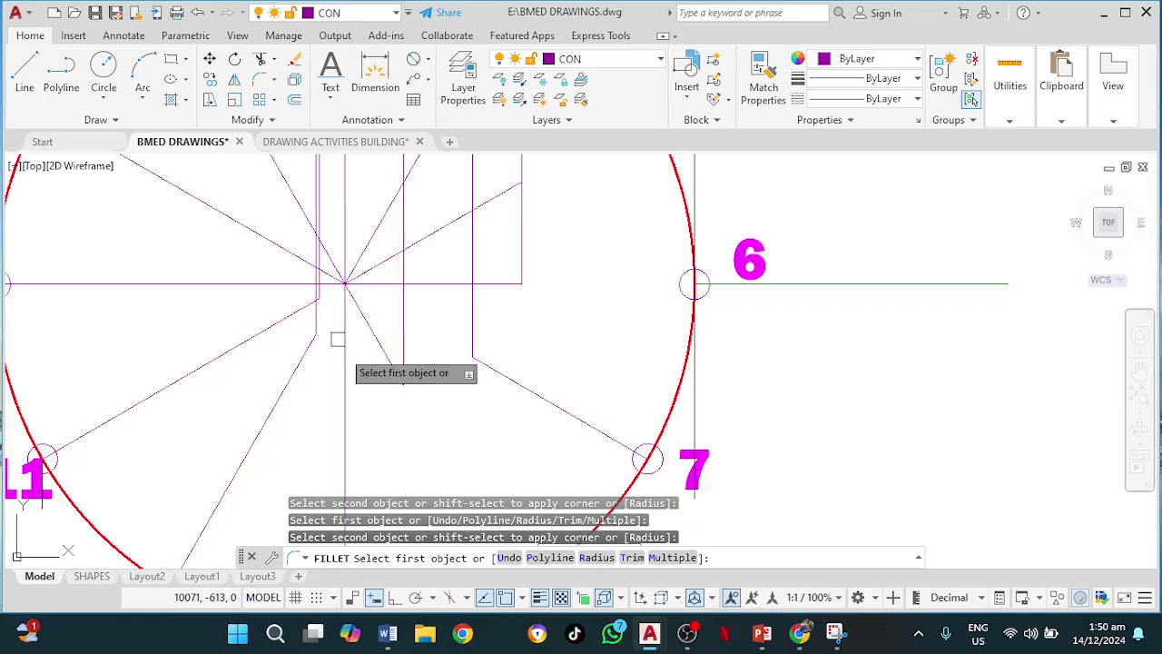
scroll(341, 351, "down", 2)
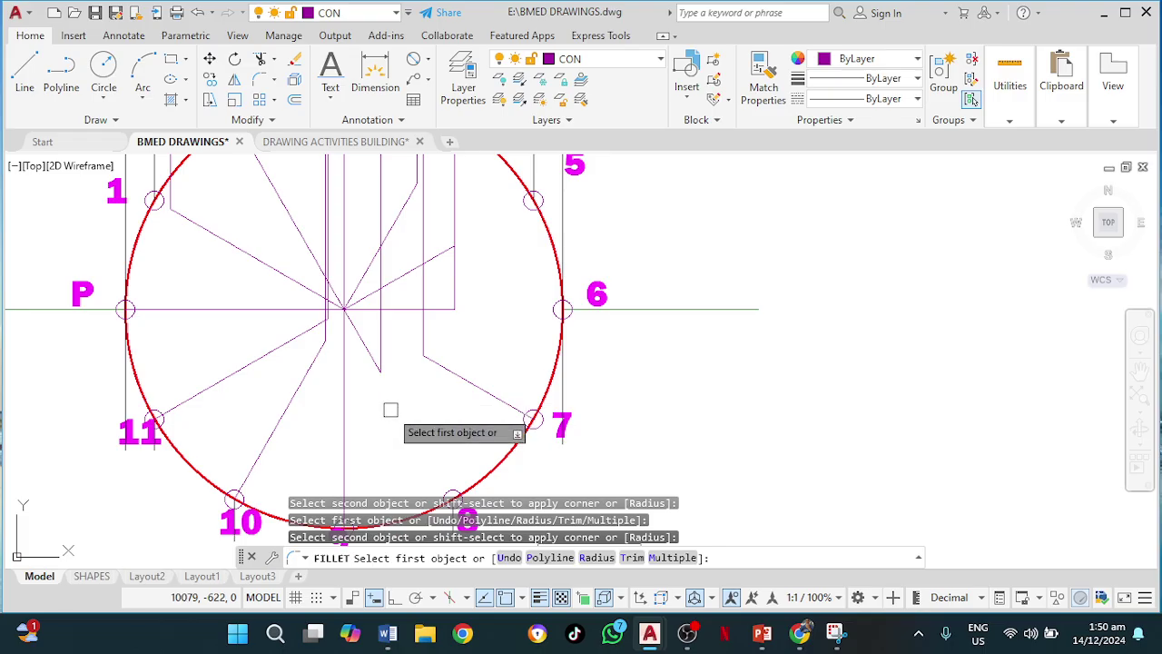
key("Escape")
middle_click_drag(713, 254, 630, 454)
scroll(630, 454, "down", 2)
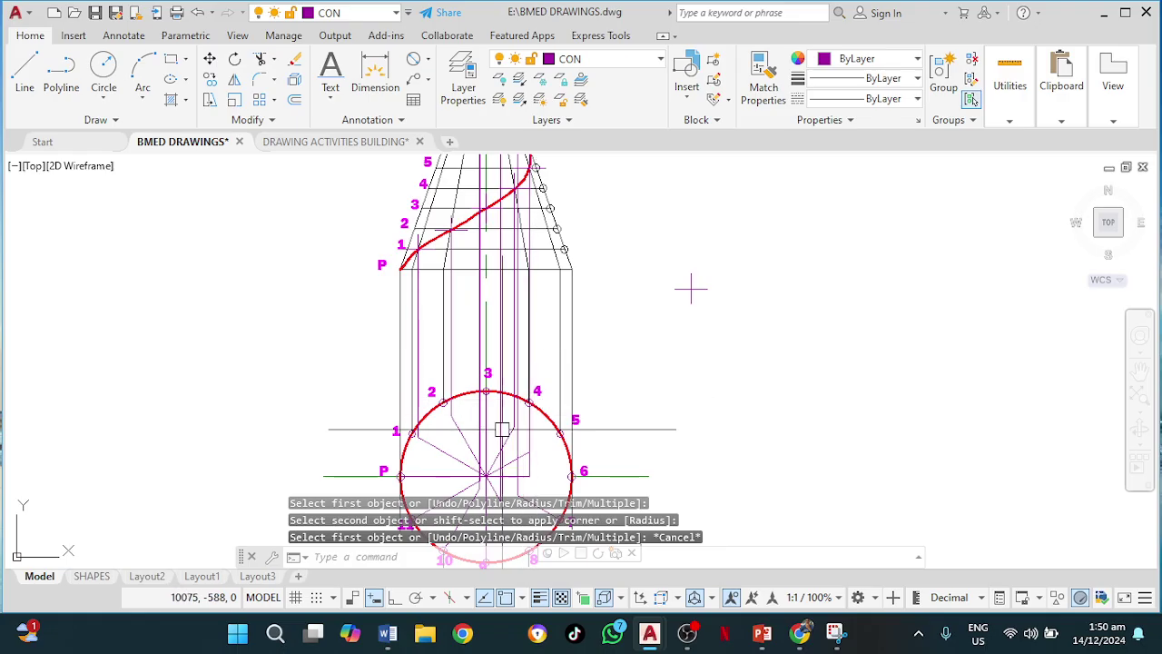
scroll(485, 416, "up", 4)
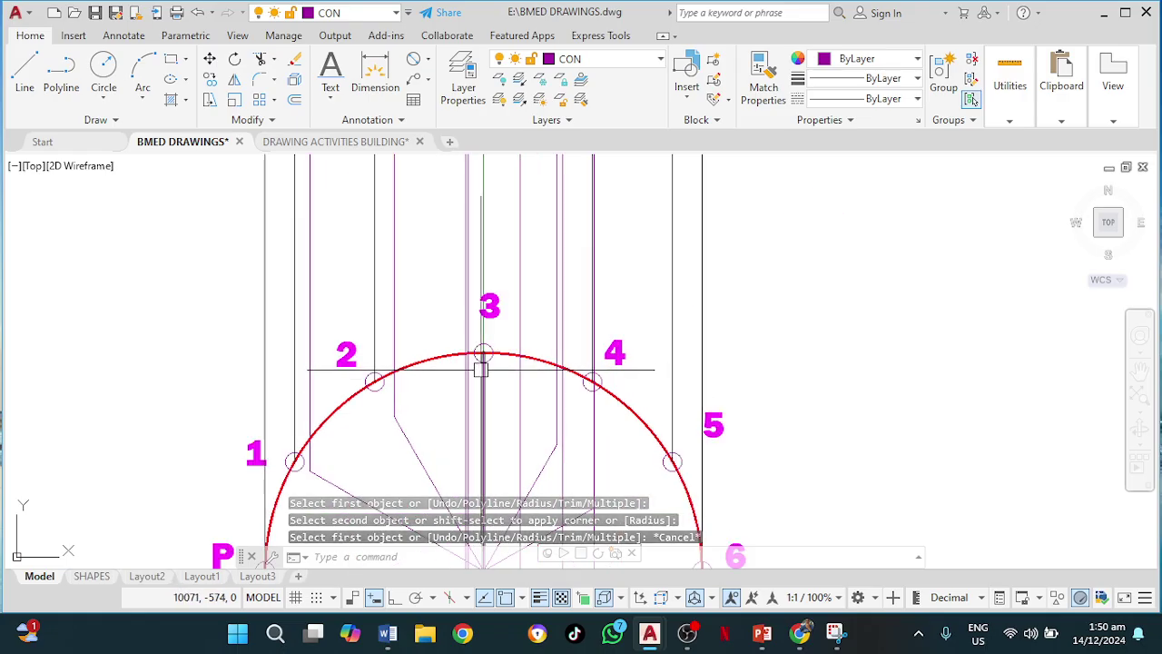
middle_click_drag(487, 427, 489, 240)
scroll(512, 399, "down", 4)
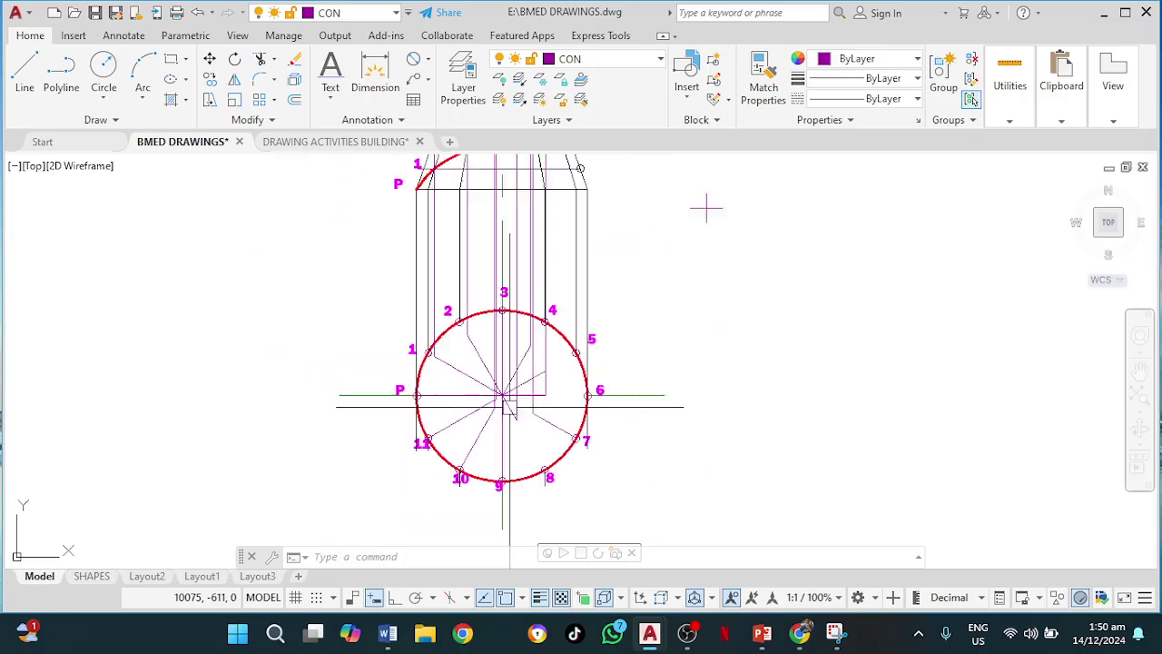
Draw a circle centred on the level 3 helix point on the cone's axis, with its radius reaching the cone's edge at level 3
middle_click_drag(505, 430, 474, 332)
scroll(479, 309, "up", 4)
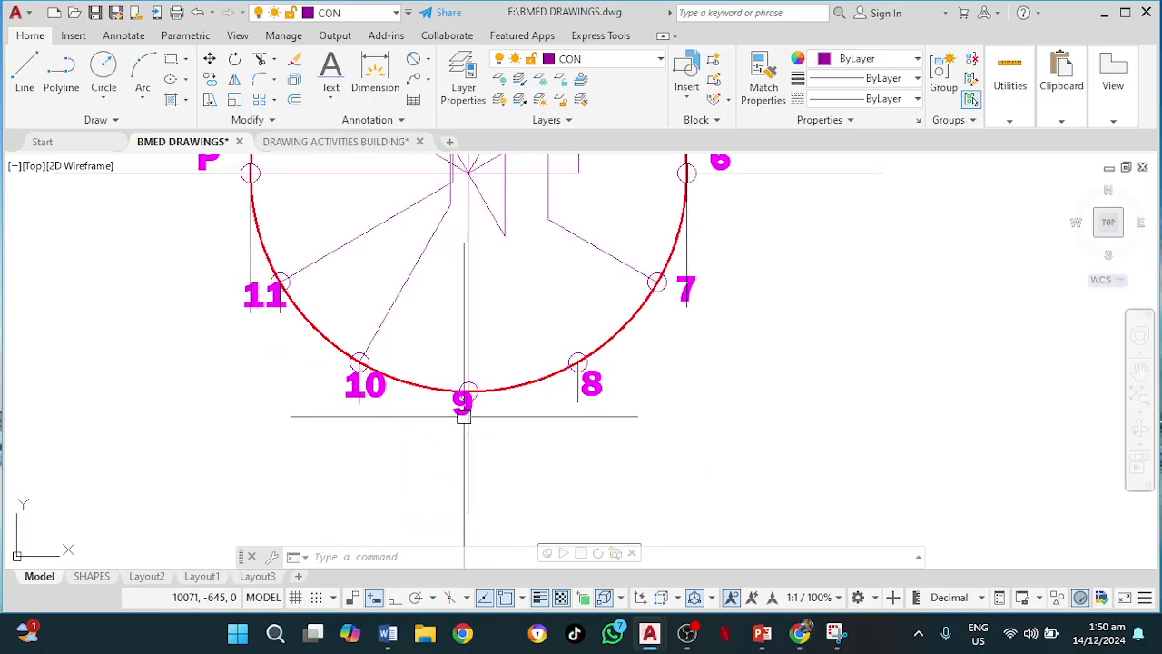
scroll(474, 306, "down", 4)
middle_click_drag(485, 287, 447, 524)
middle_click_drag(637, 302, 575, 451)
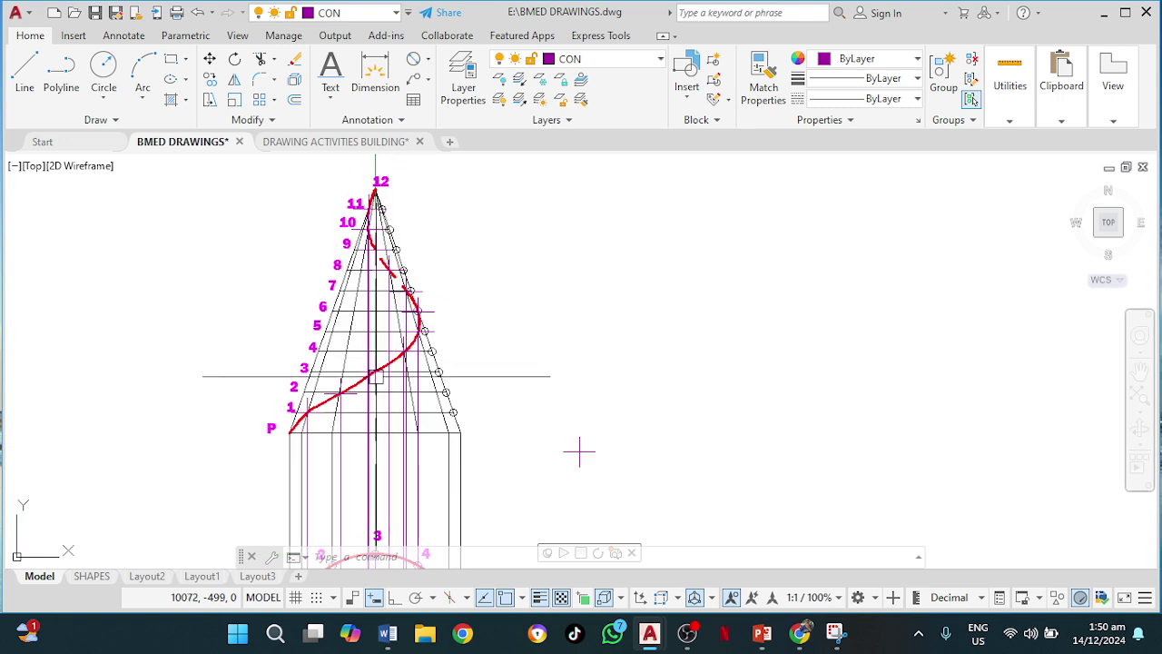
scroll(374, 363, "up", 4)
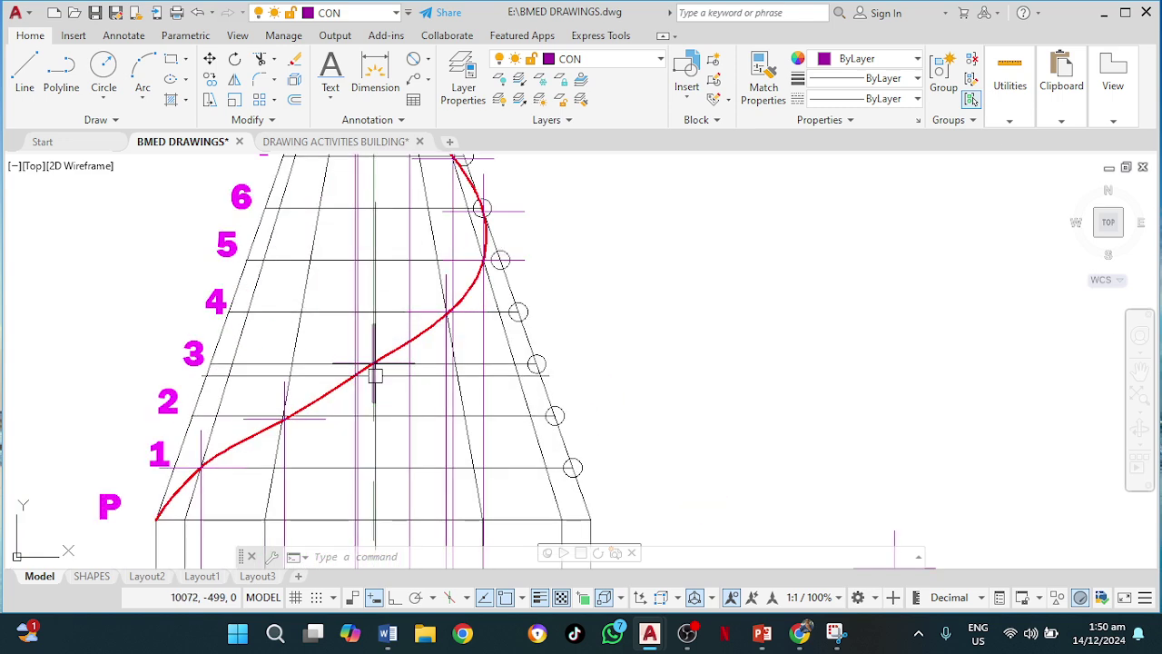
left_click(104, 71)
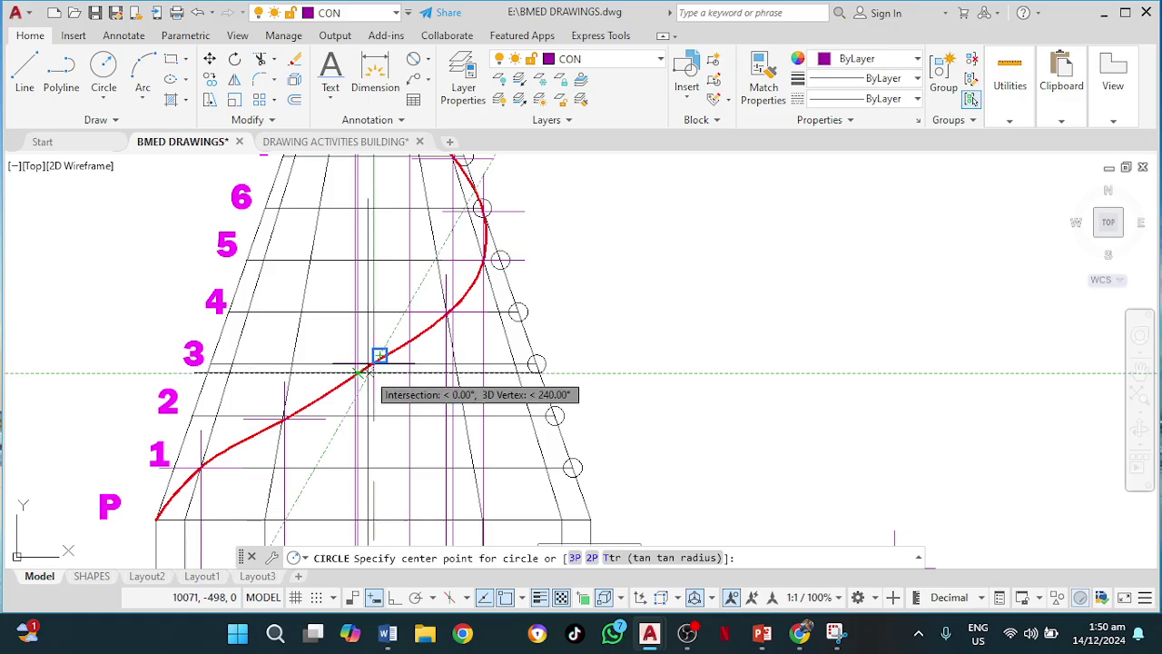
scroll(377, 360, "up", 5)
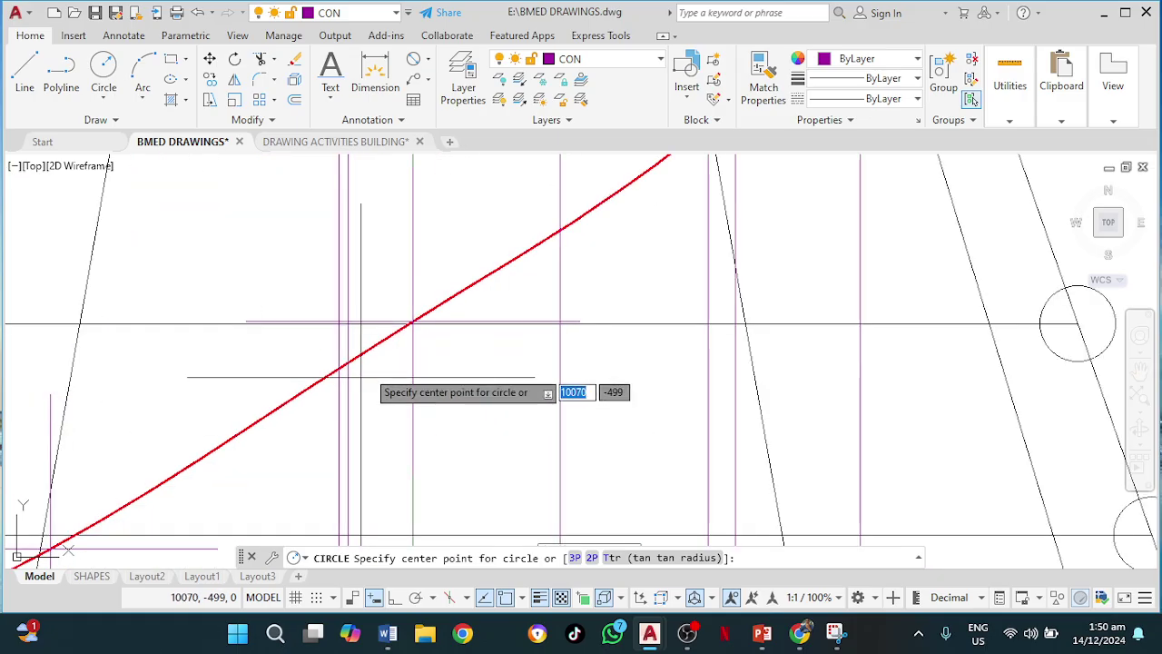
left_click(414, 322)
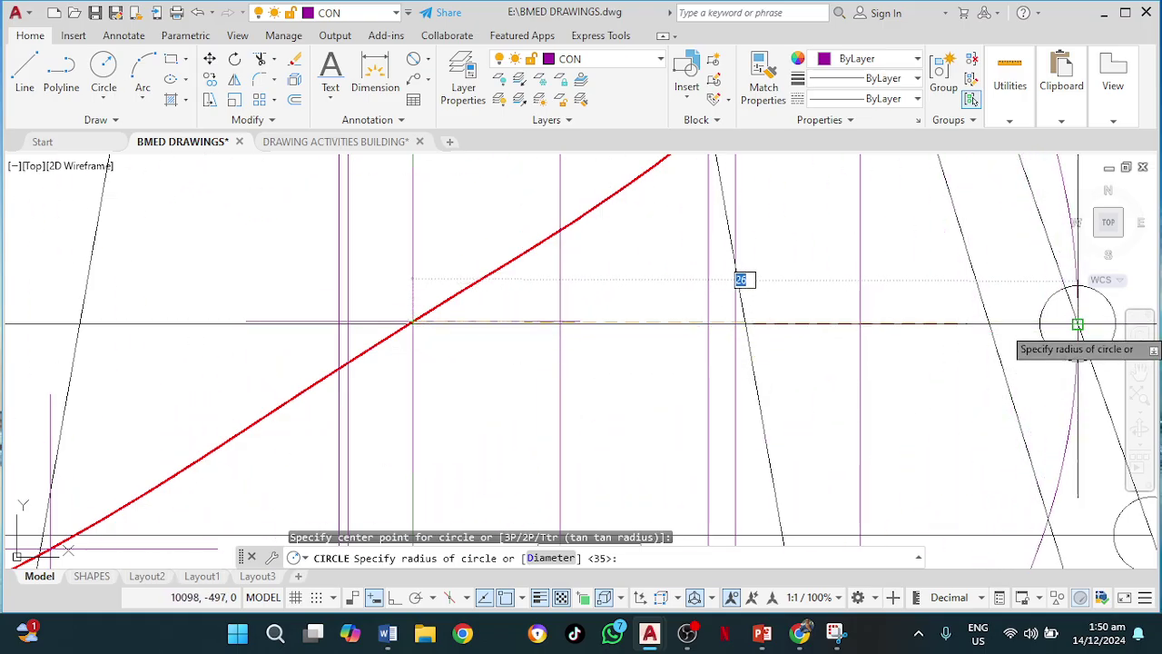
left_click(1078, 324)
scroll(876, 392, "down", 3)
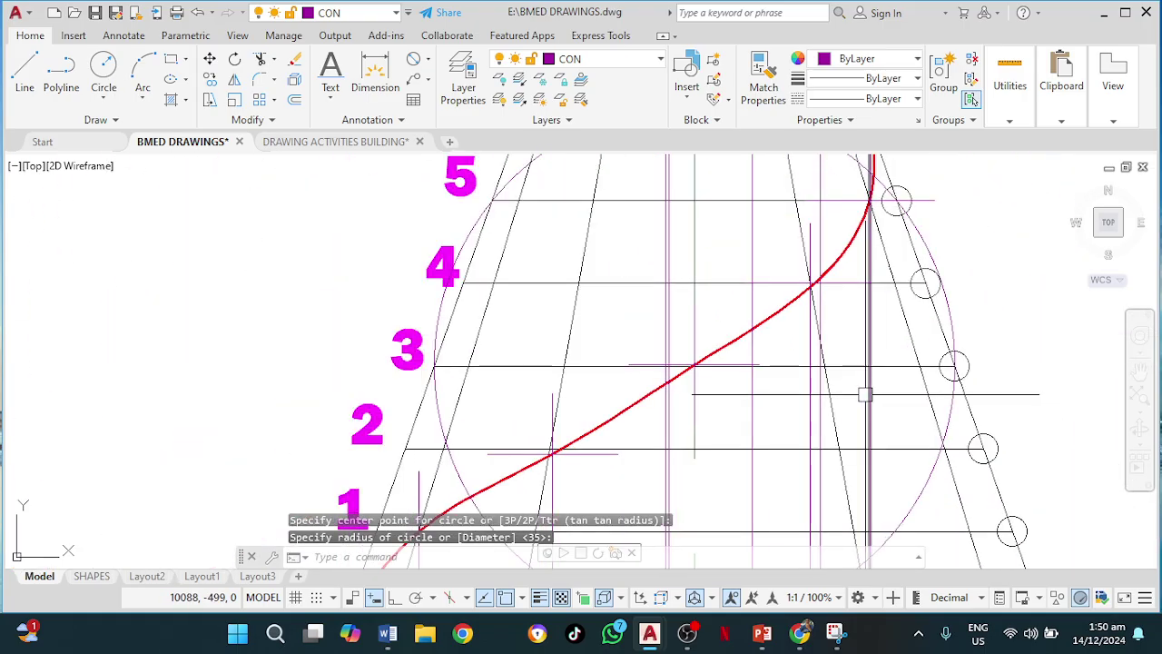
Move the level 3 circle by its centre onto the centre of the plan circle
left_click(442, 312)
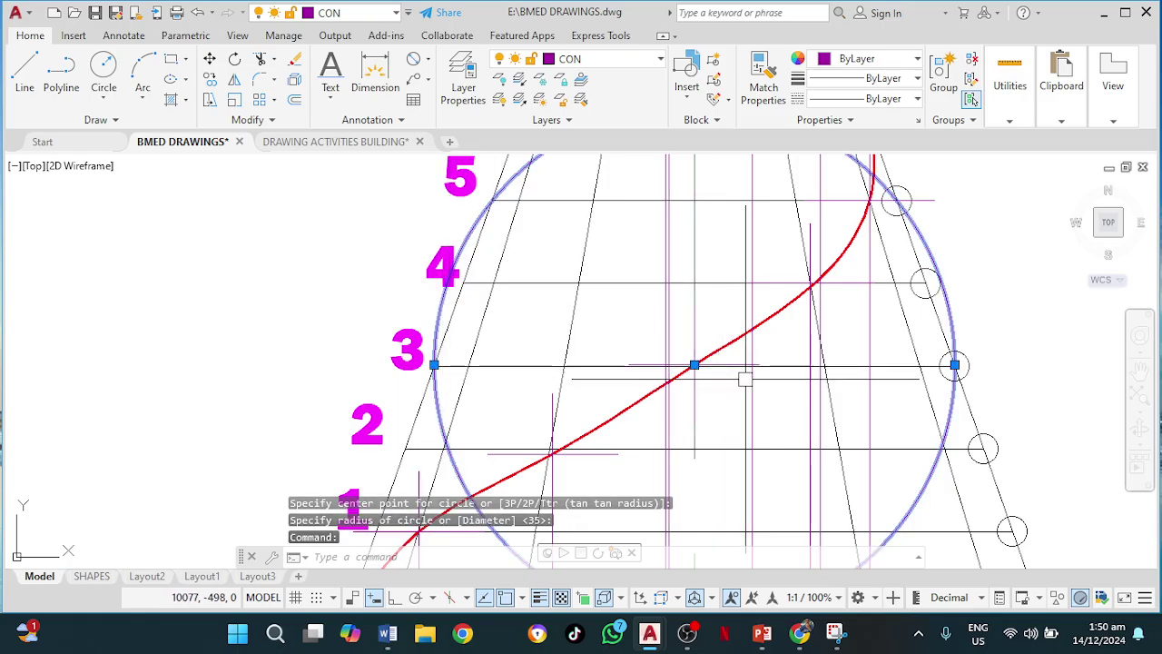
left_click(695, 364)
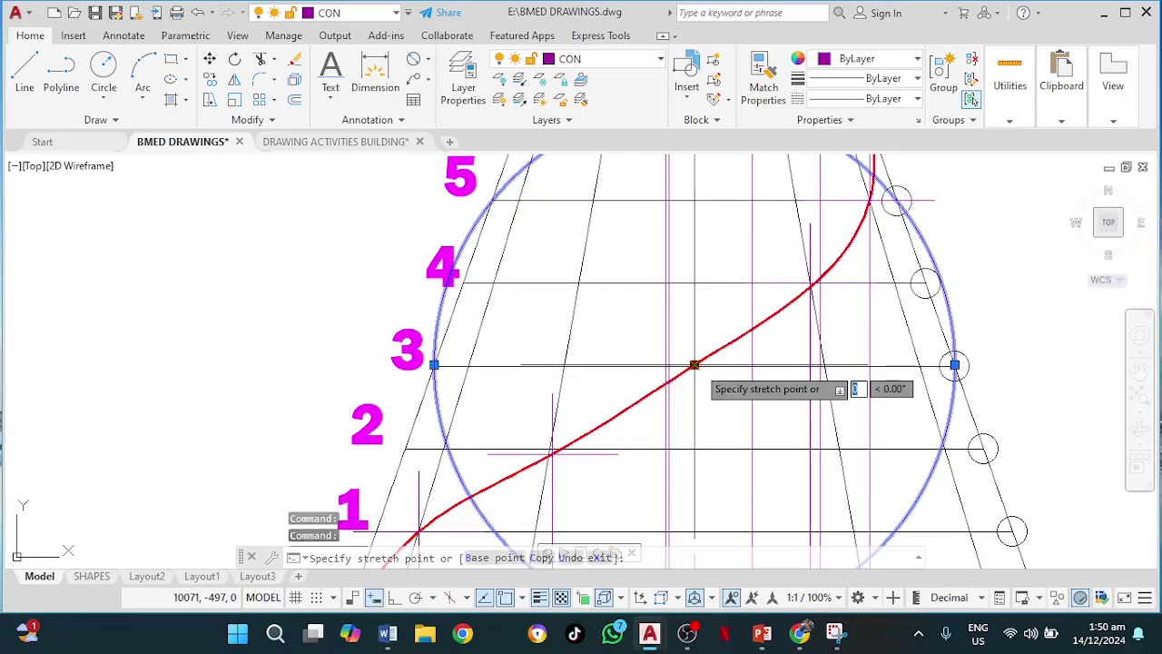
scroll(654, 475, "down", 2)
middle_click_drag(654, 475, 531, 244)
scroll(540, 337, "down", 4)
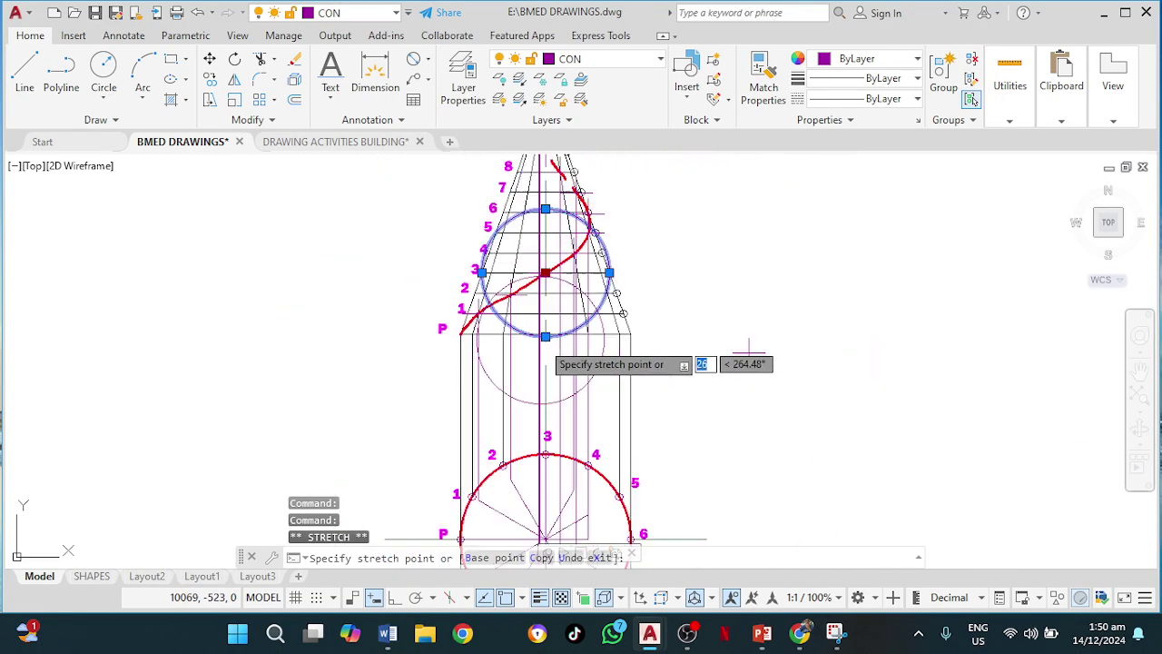
middle_click_drag(548, 422, 494, 250)
scroll(466, 369, "up", 6)
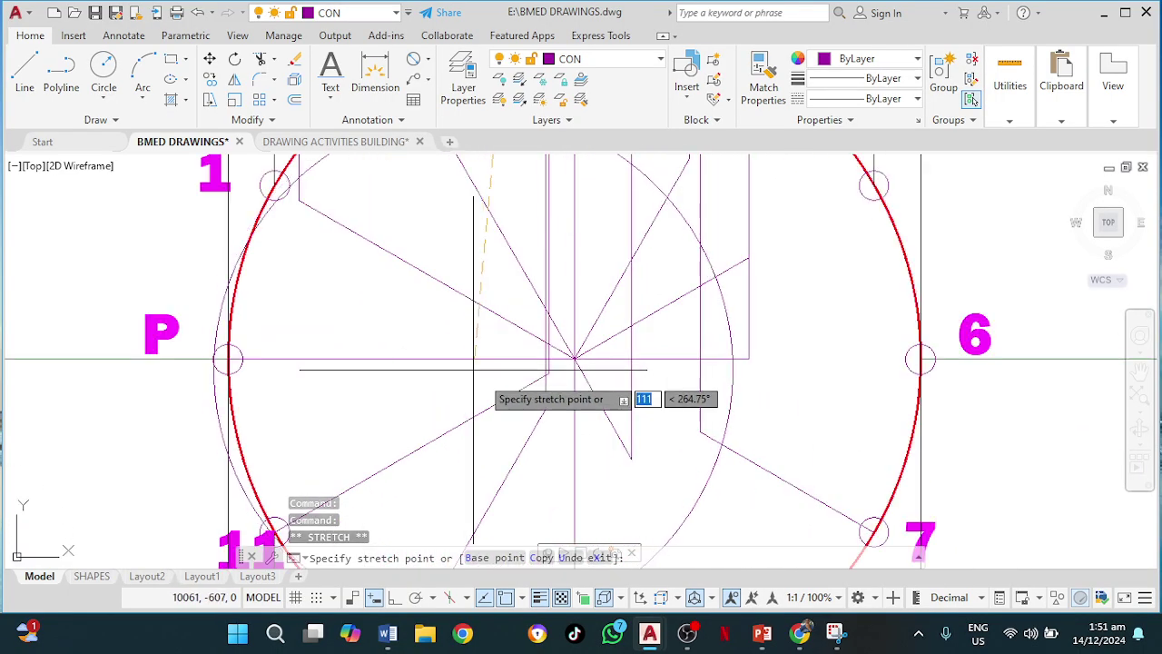
left_click(575, 359)
Trim plan radial line 3 outside the inner circle, using that circle as the cutting edge
middle_click_drag(602, 311, 549, 445)
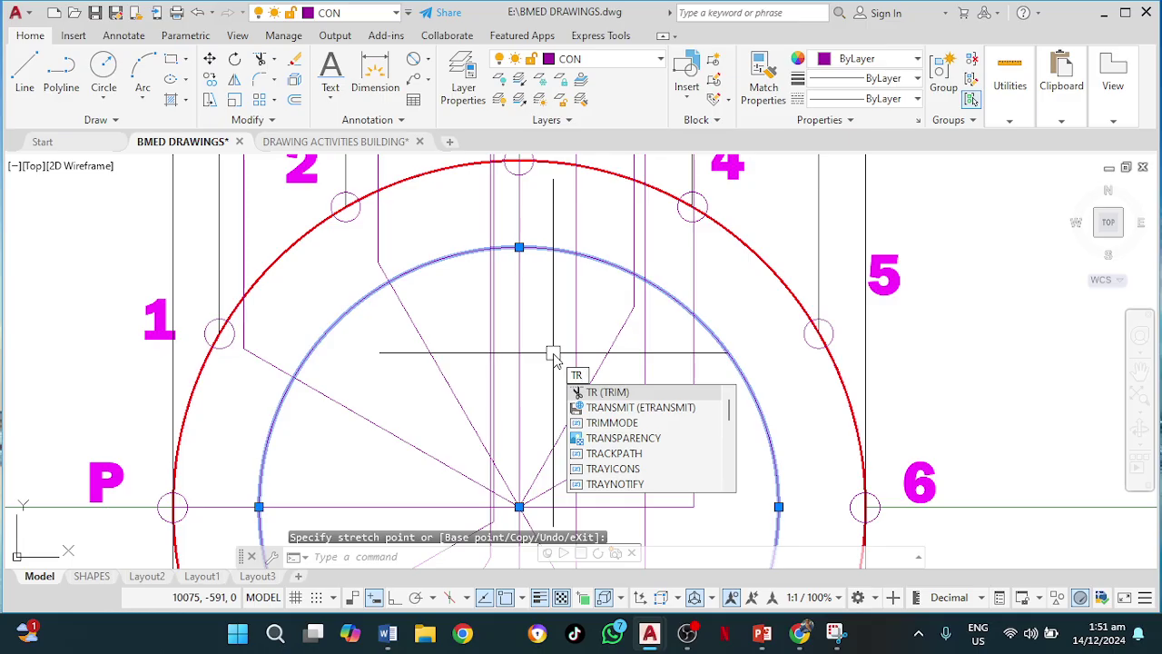
key("Return")
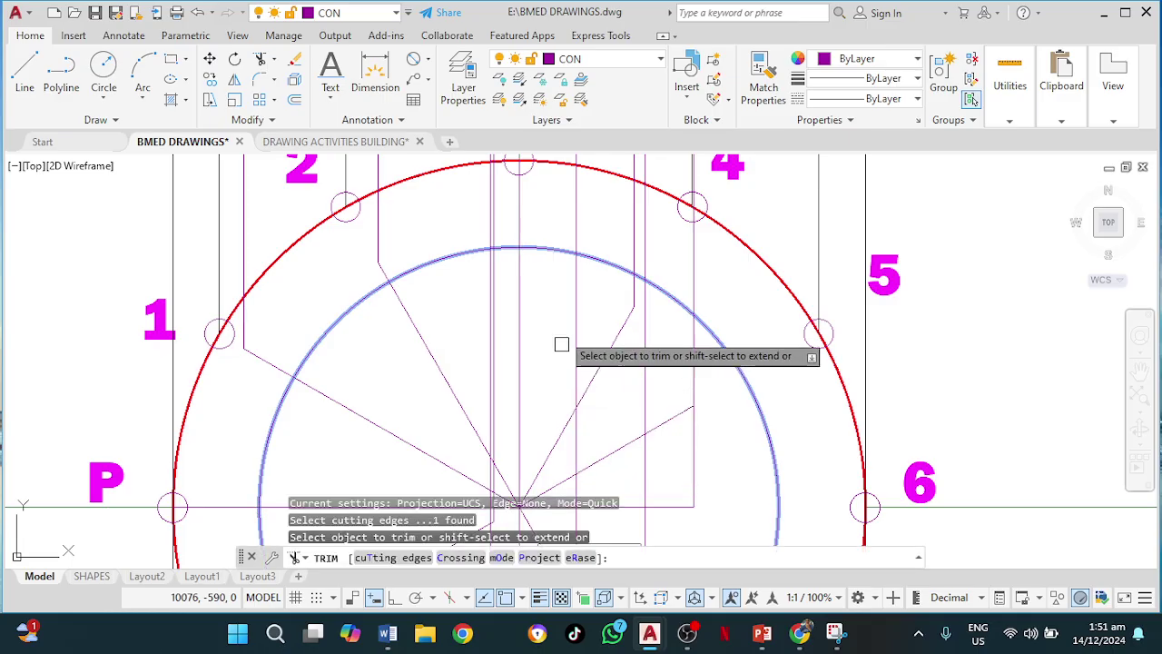
left_click(521, 219)
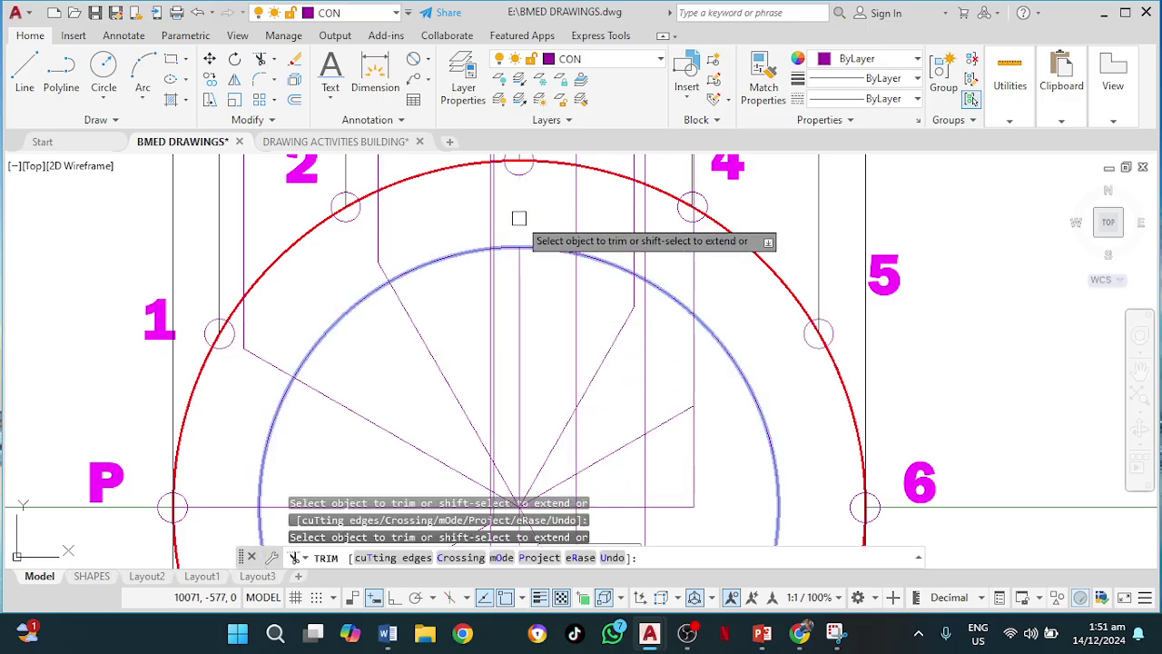
key("Escape")
Move the inner circle's centre to the level 9 point on the cone's axis and resize its radius to the cone's edge there
left_click(561, 251)
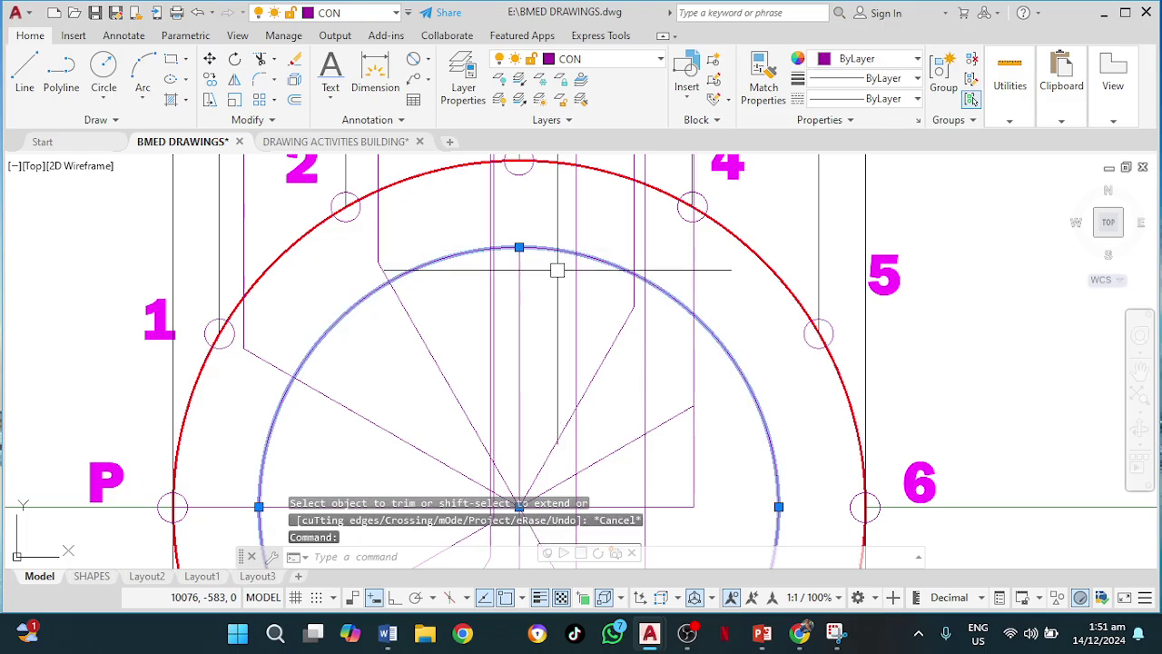
middle_click_drag(781, 397, 787, 294)
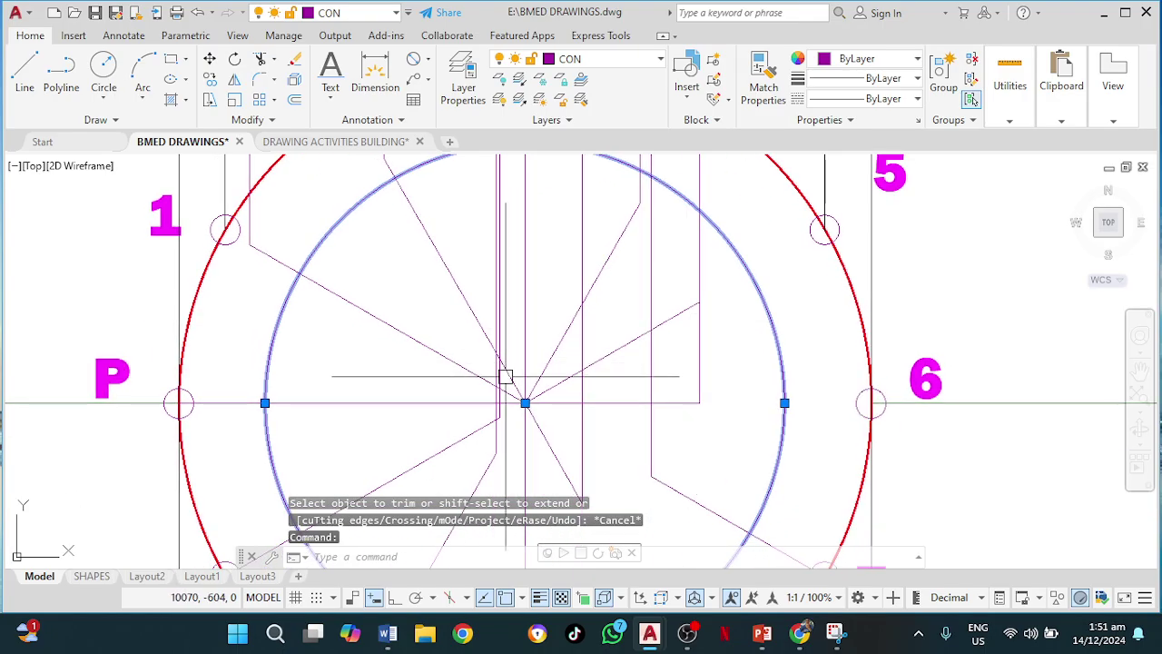
left_click(524, 403)
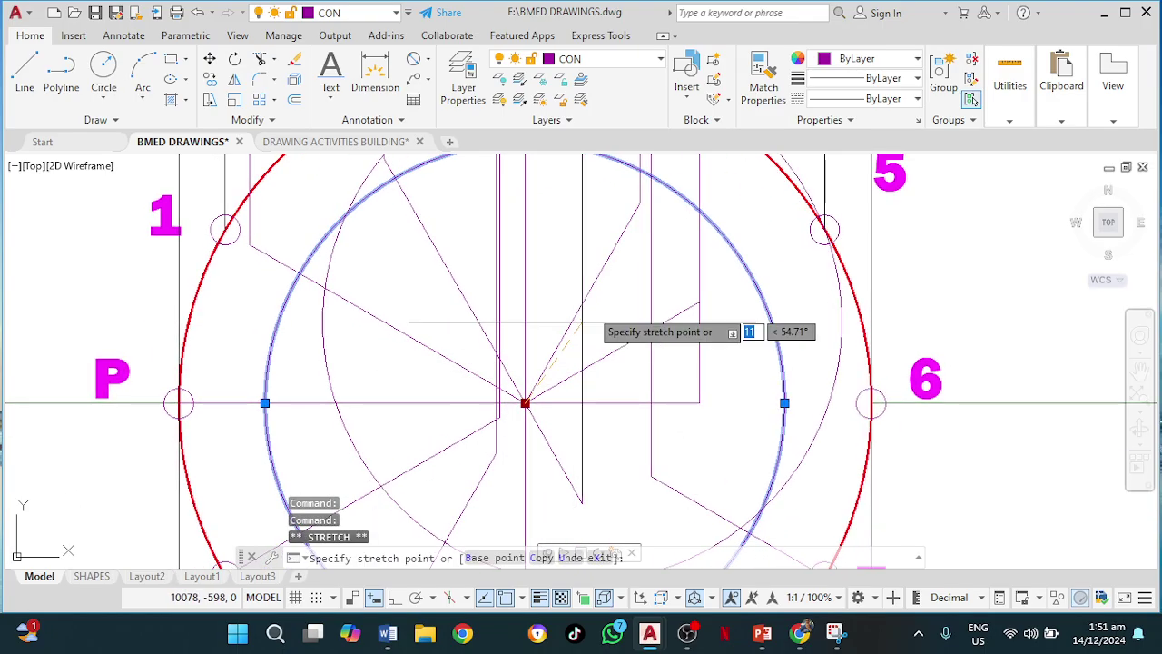
scroll(605, 291, "down", 4)
middle_click_drag(605, 291, 464, 559)
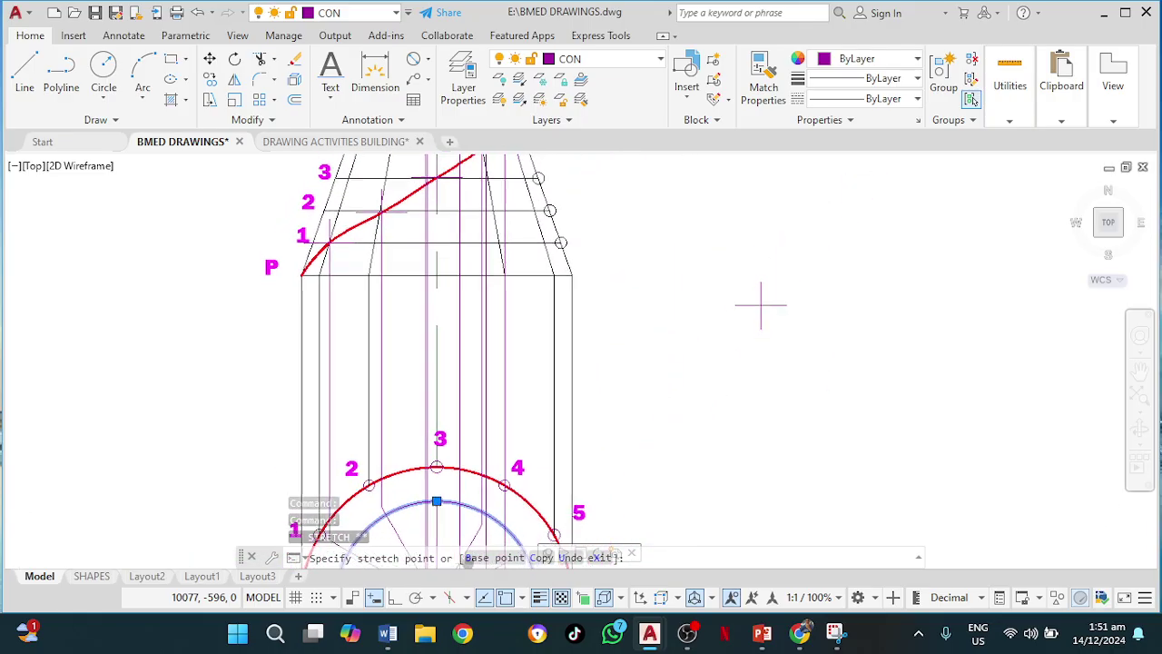
mouse_move(763, 302)
middle_mouse_down()
mouse_move(739, 402)
mouse_move(778, 241)
mouse_move(768, 189)
mouse_move(699, 481)
middle_mouse_up()
mouse_move(367, 420)
middle_mouse_down()
mouse_move(354, 480)
mouse_move(317, 535)
middle_mouse_up()
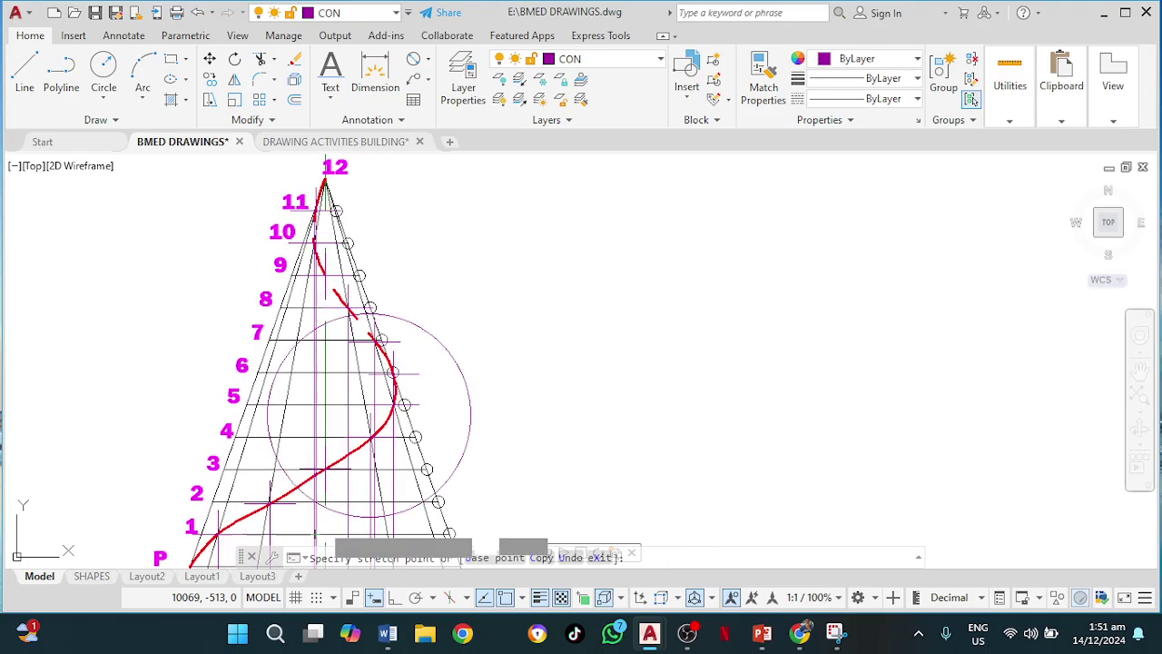
scroll(338, 348, "up", 6)
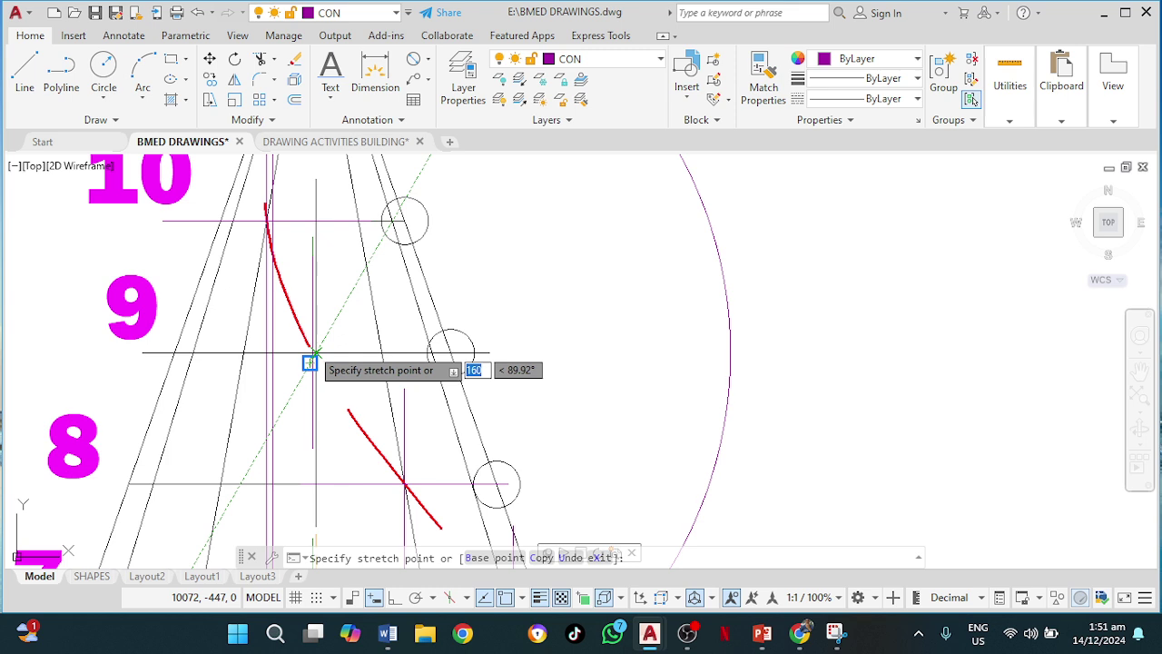
left_click(312, 351)
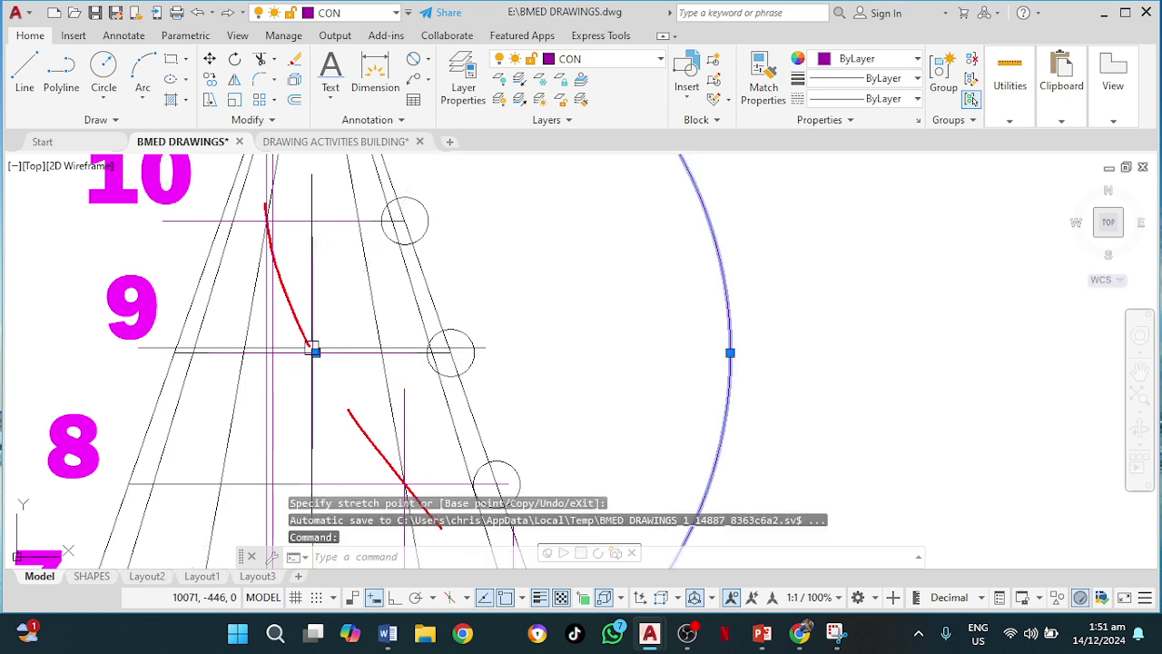
left_click(730, 353)
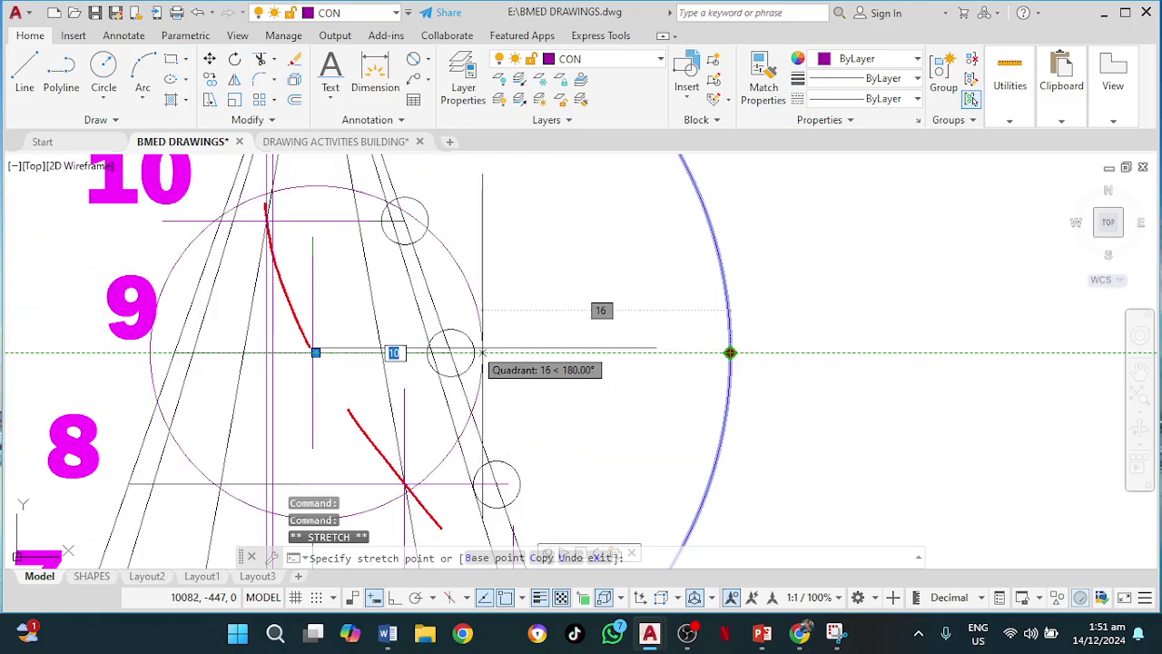
left_click(451, 353)
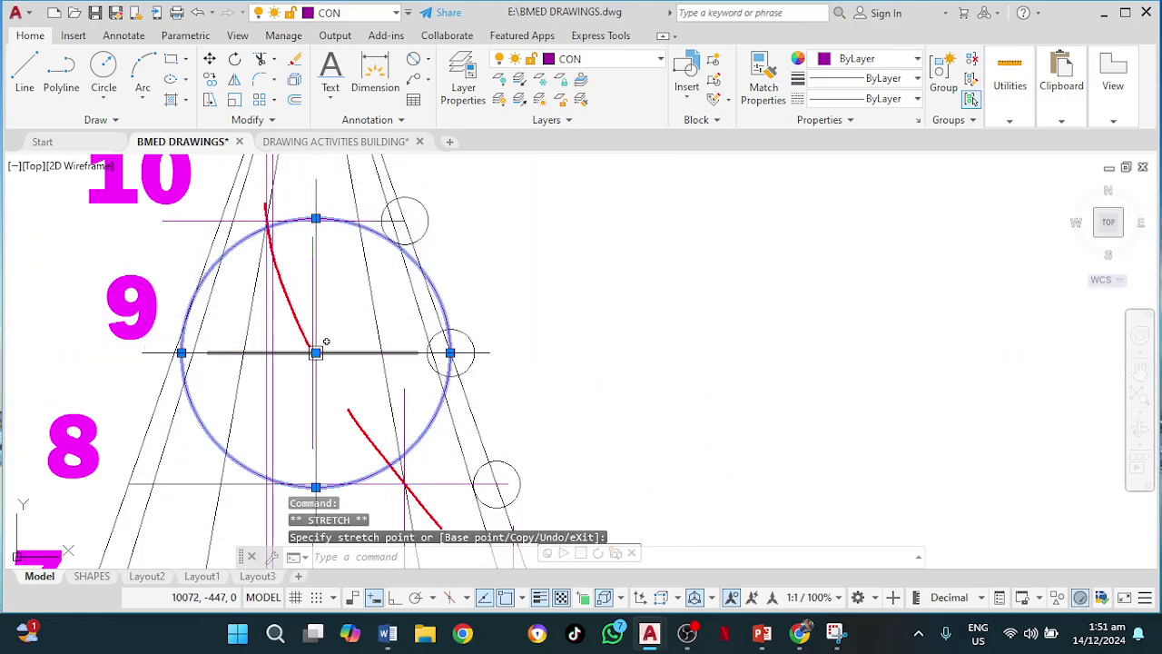
Move the level 9 circle by its centre onto the centre of the plan circle
scroll(614, 377, "down", 4)
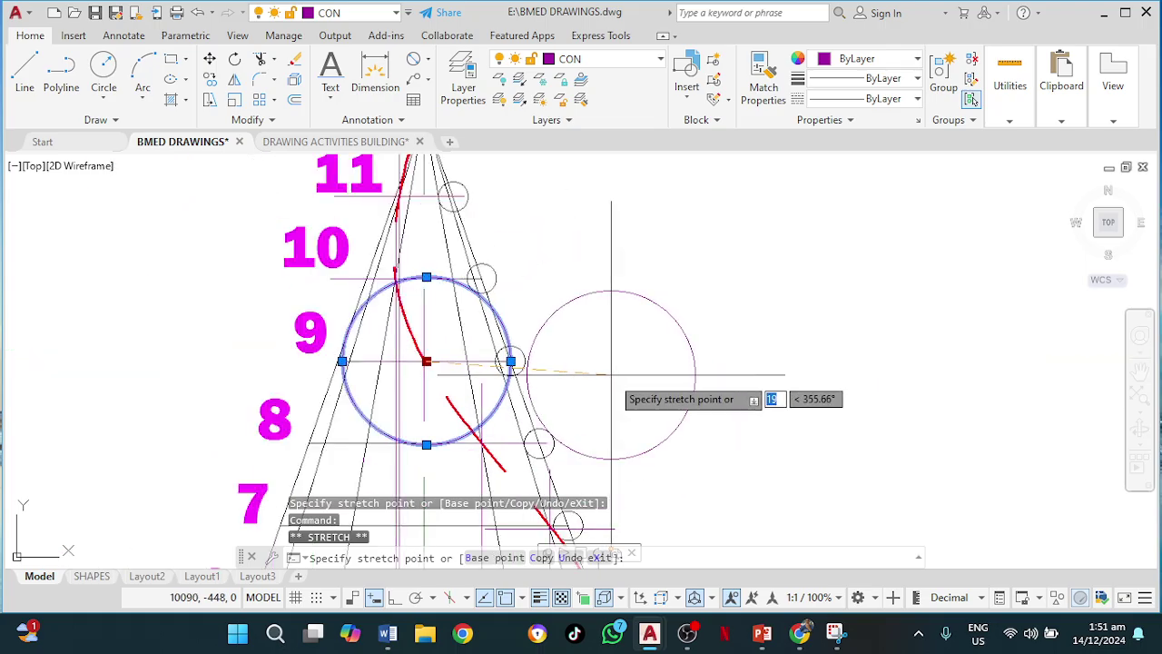
scroll(649, 453, "down", 2)
middle_click_drag(648, 457, 646, 223)
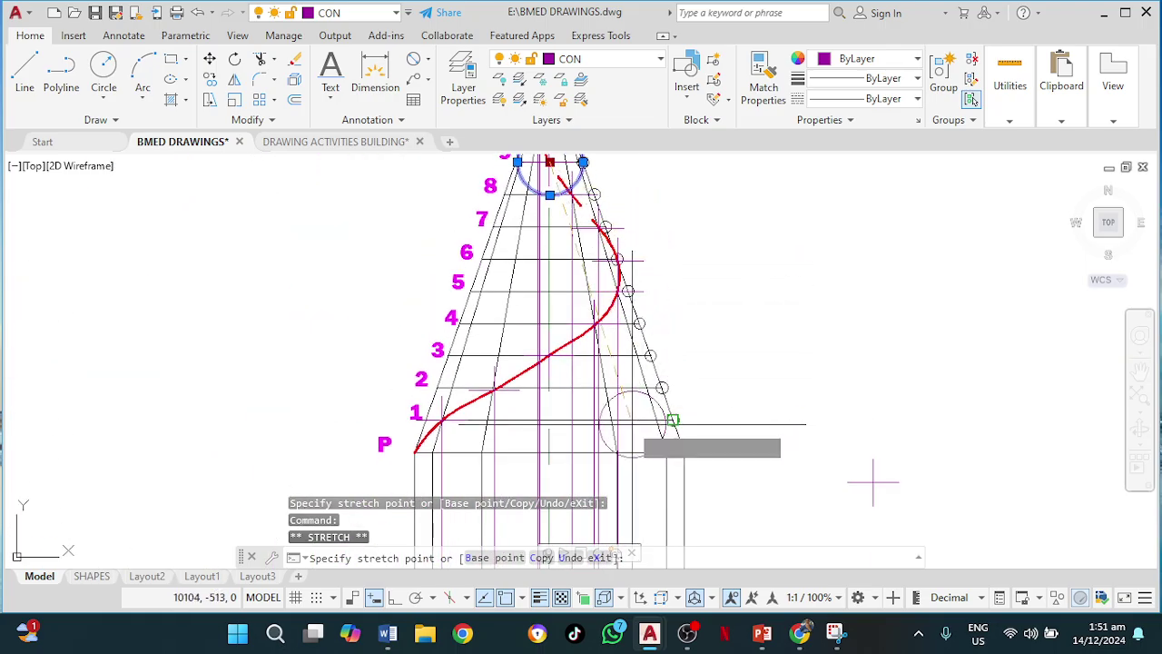
mouse_move(626, 422)
middle_mouse_down()
mouse_move(466, 213)
mouse_move(426, 189)
middle_mouse_up()
middle_click_drag(387, 430, 381, 210)
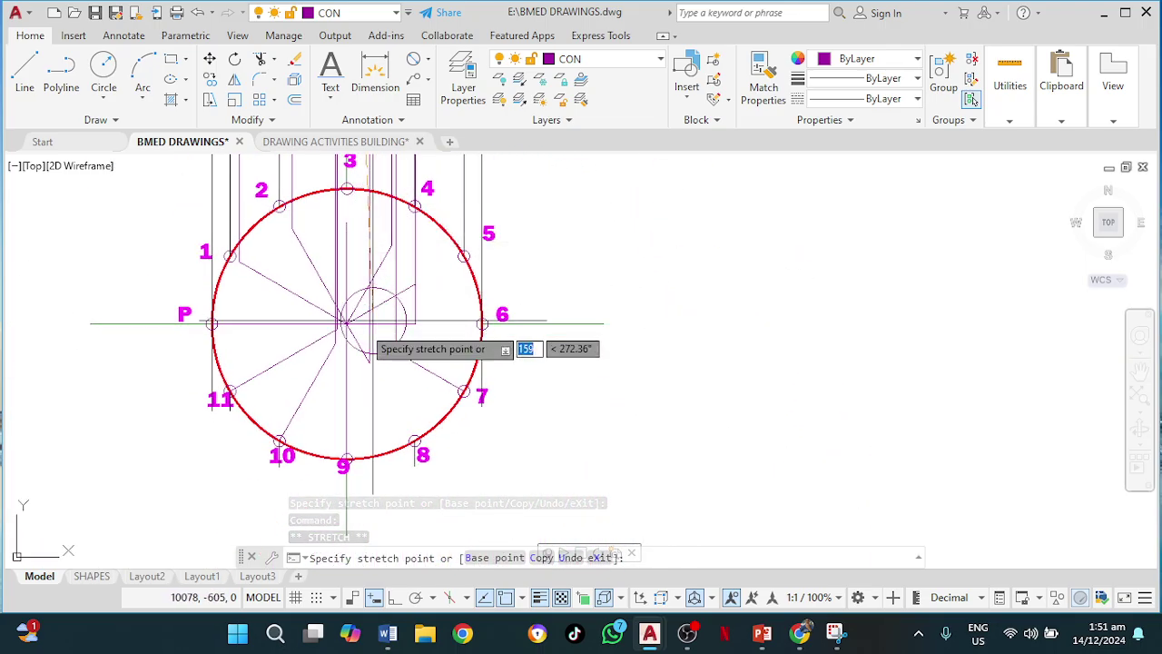
scroll(332, 334, "up", 6)
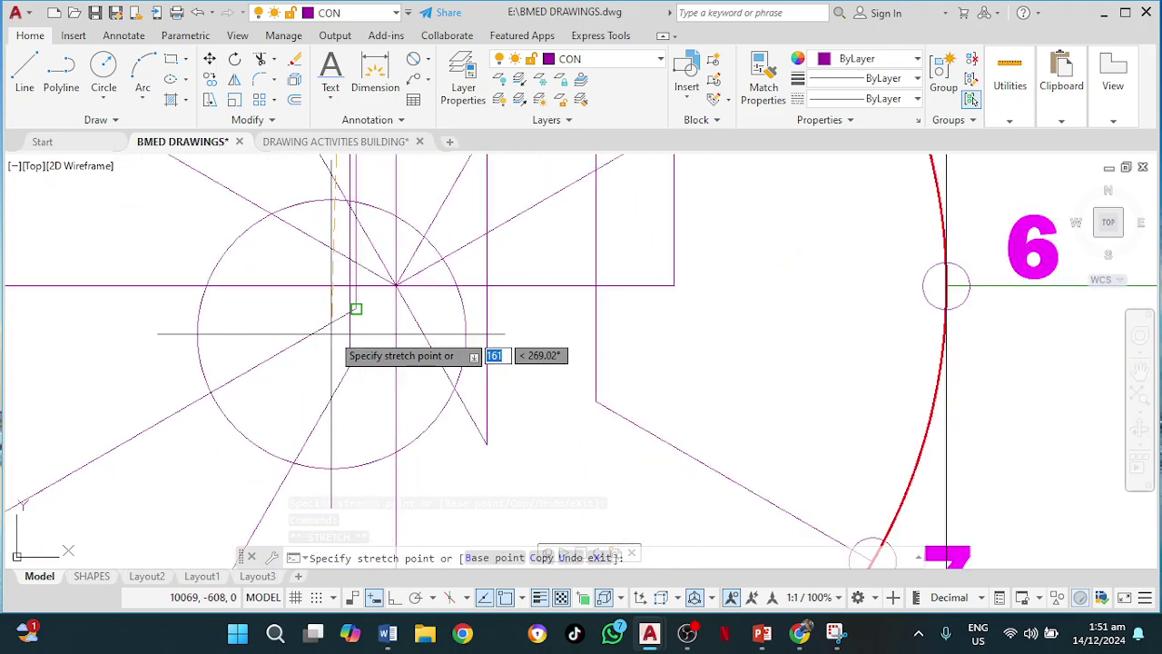
left_click(396, 286)
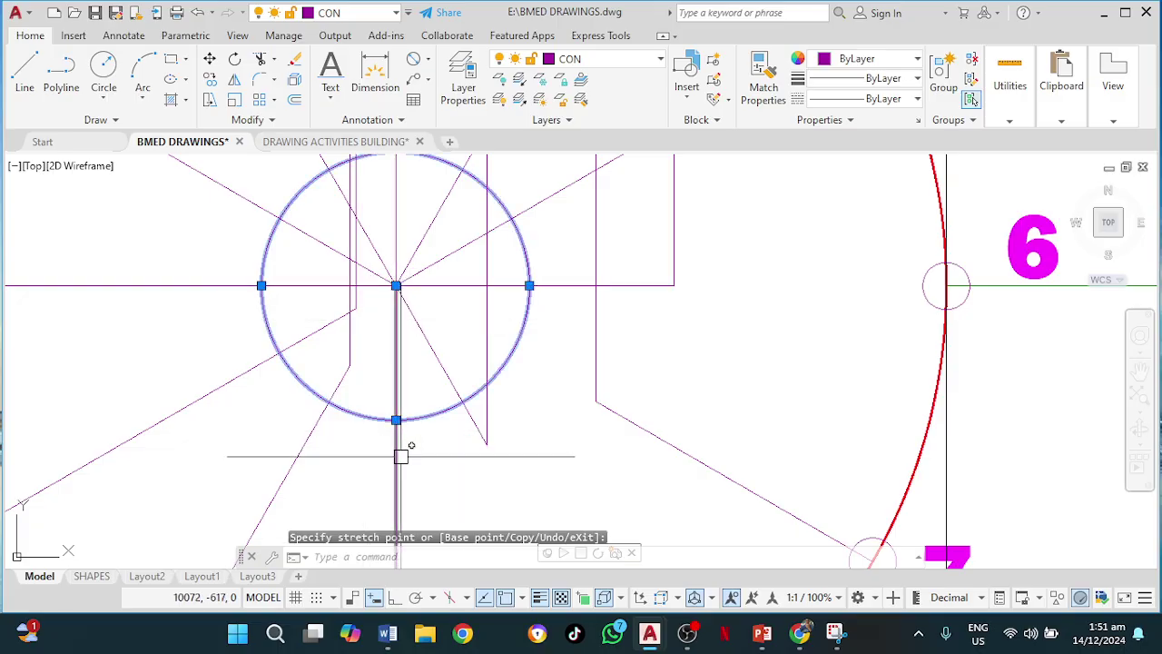
Trim plan radial line 9 outside the small inner circle, then erase that circle
type("tr")
key("Return")
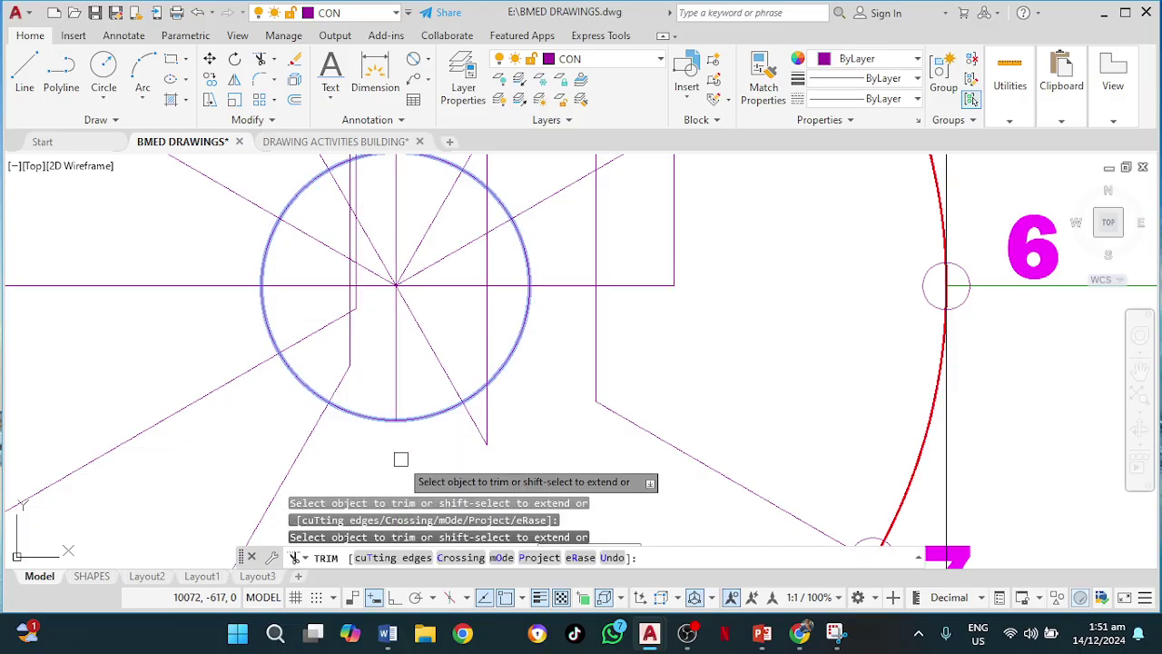
key("Escape")
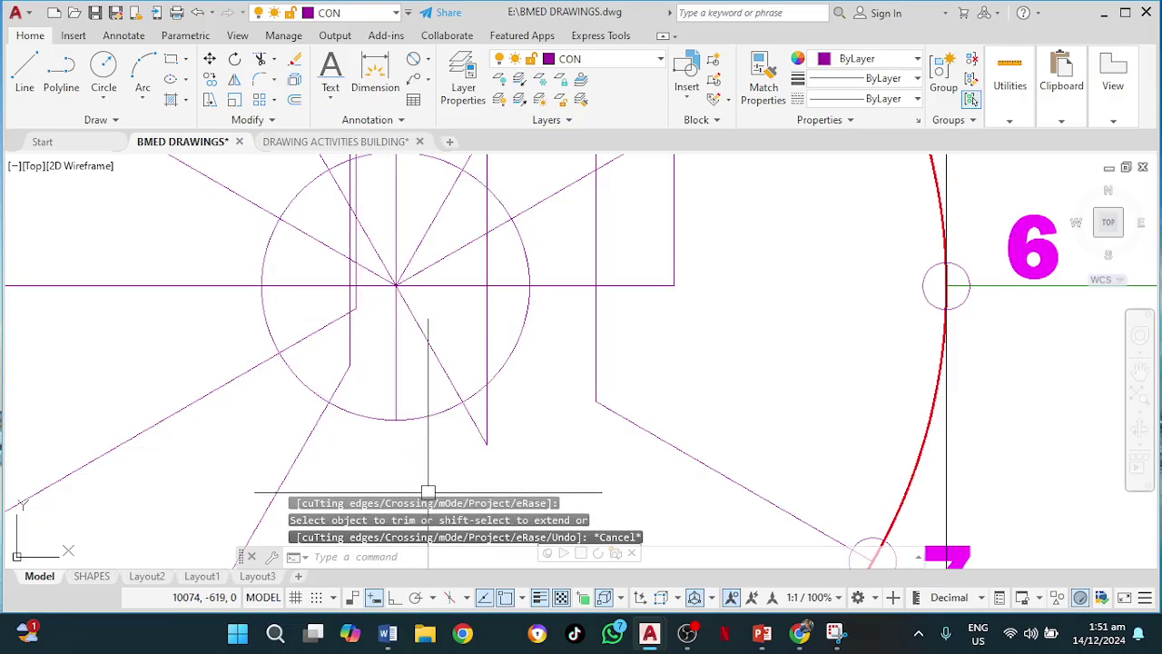
left_click(521, 339)
key("Delete")
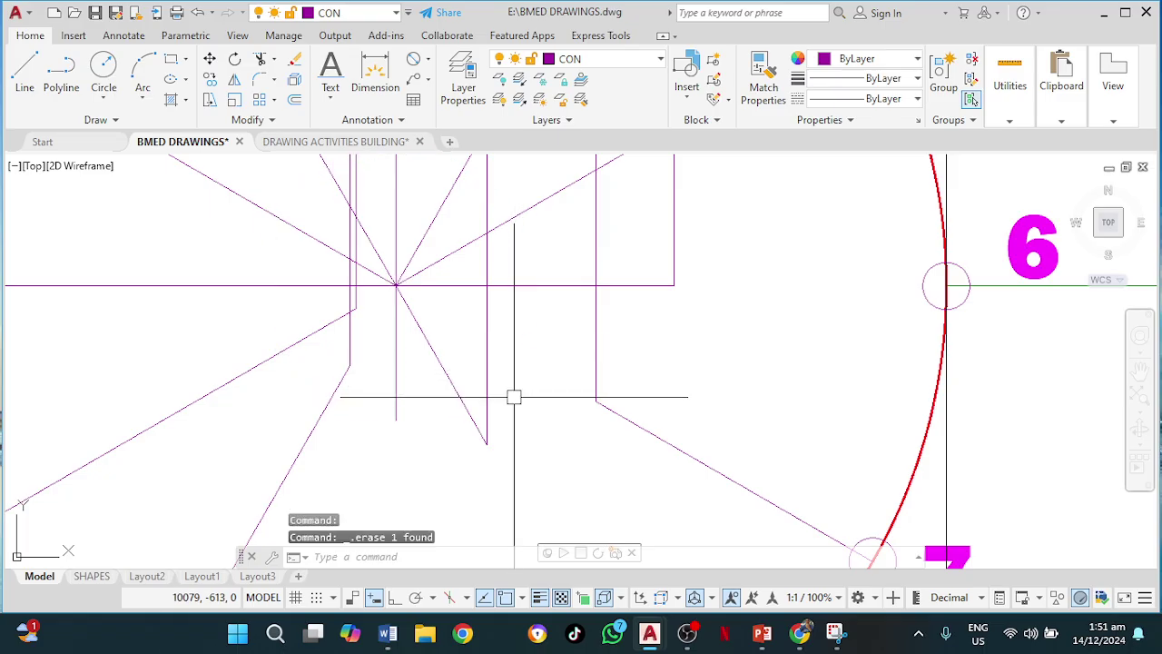
Make OUTLINE P&S the current layer for drawing the helix curve in the plan
scroll(525, 417, "down", 2)
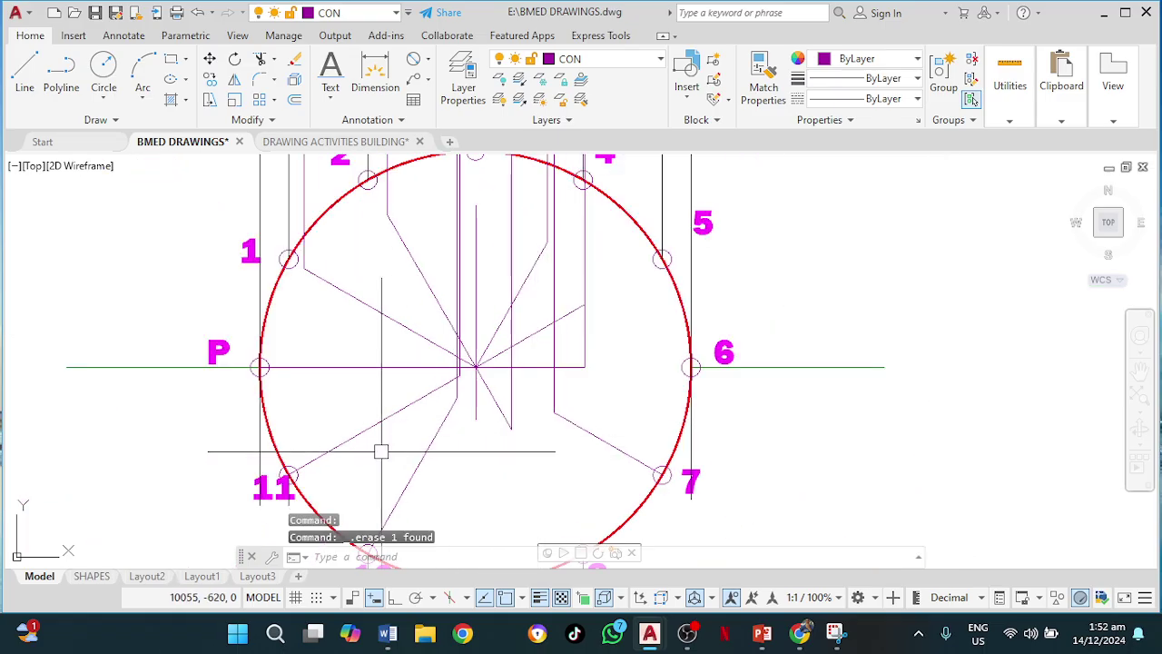
middle_click_drag(321, 329, 244, 413)
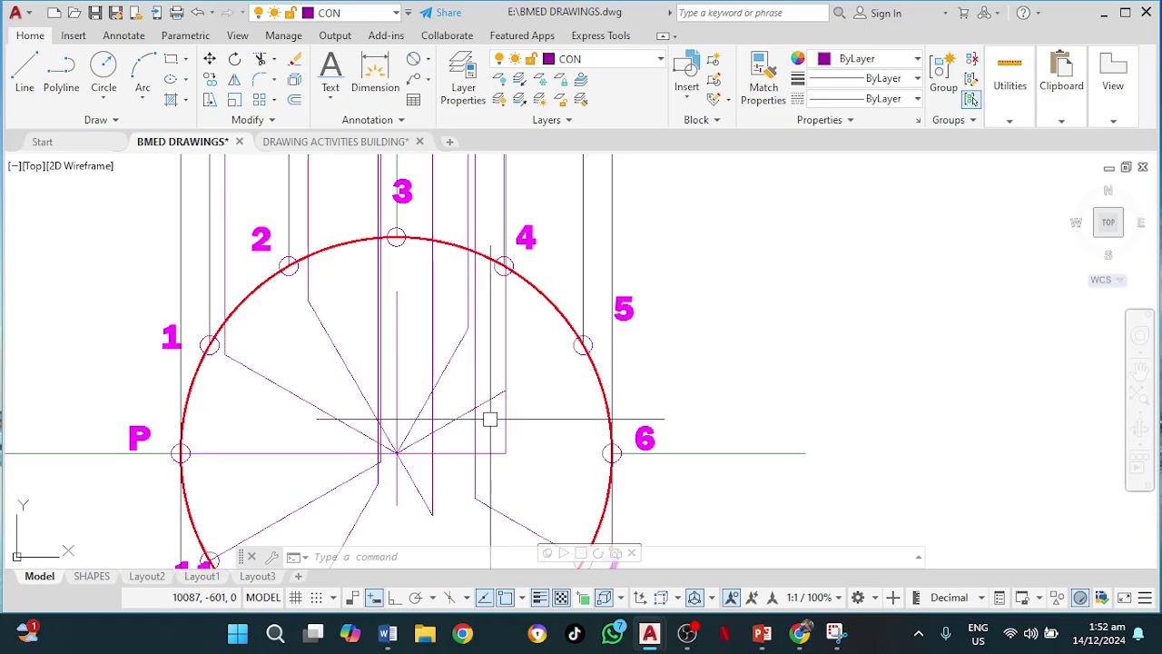
middle_click_drag(547, 415, 606, 359)
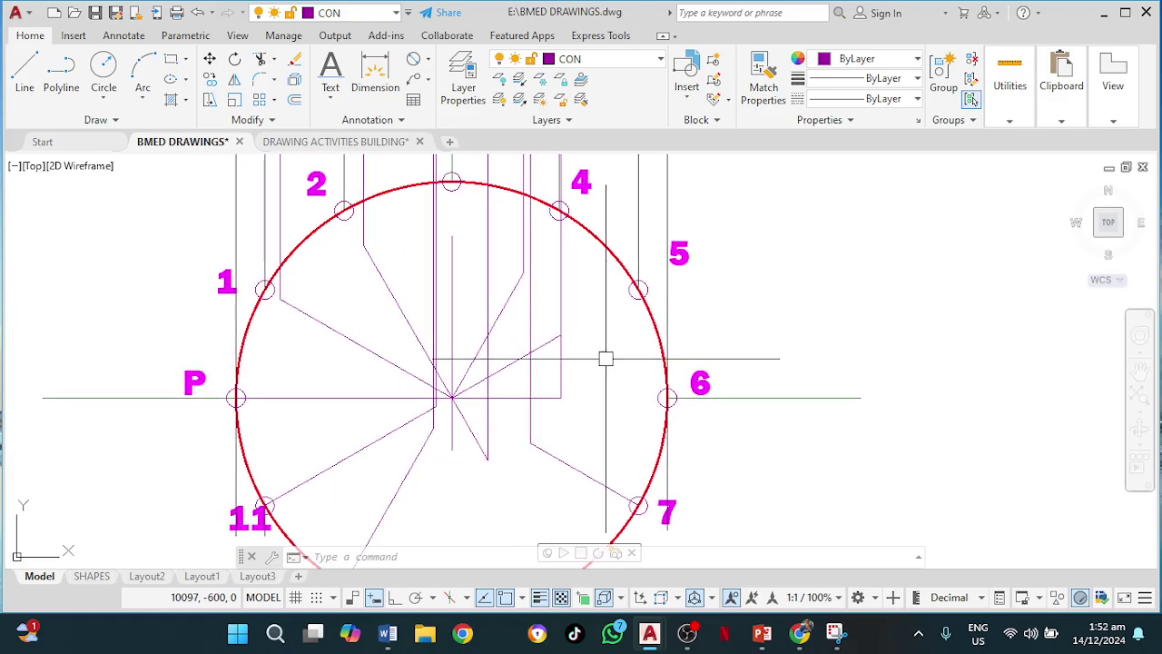
left_click(633, 61)
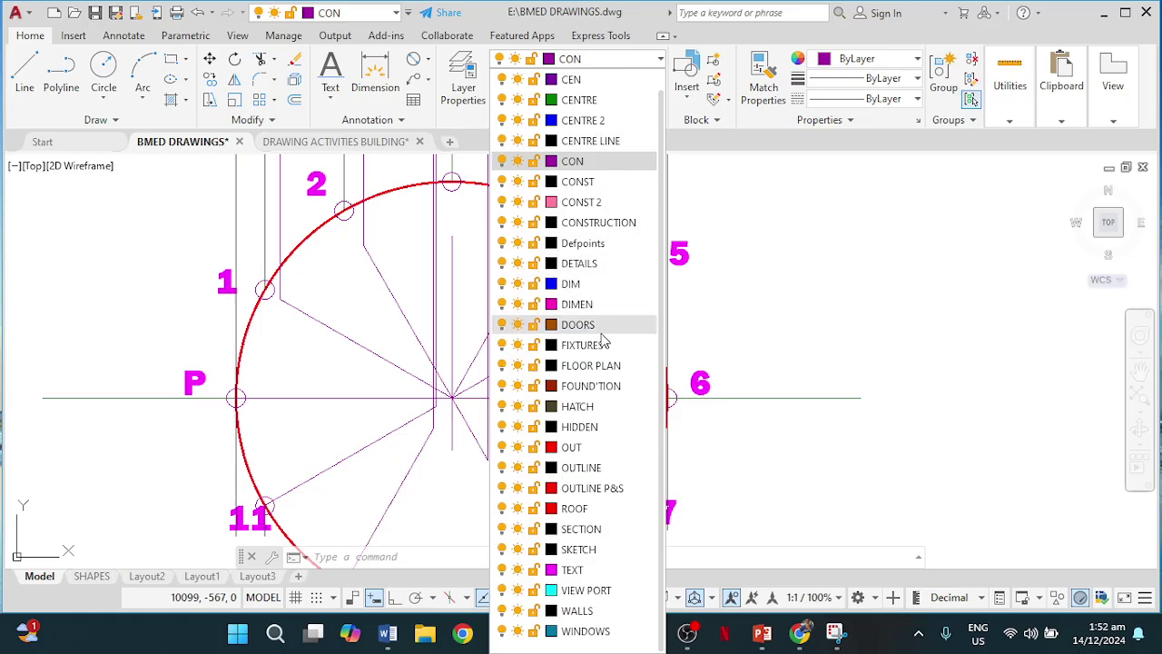
left_click(592, 489)
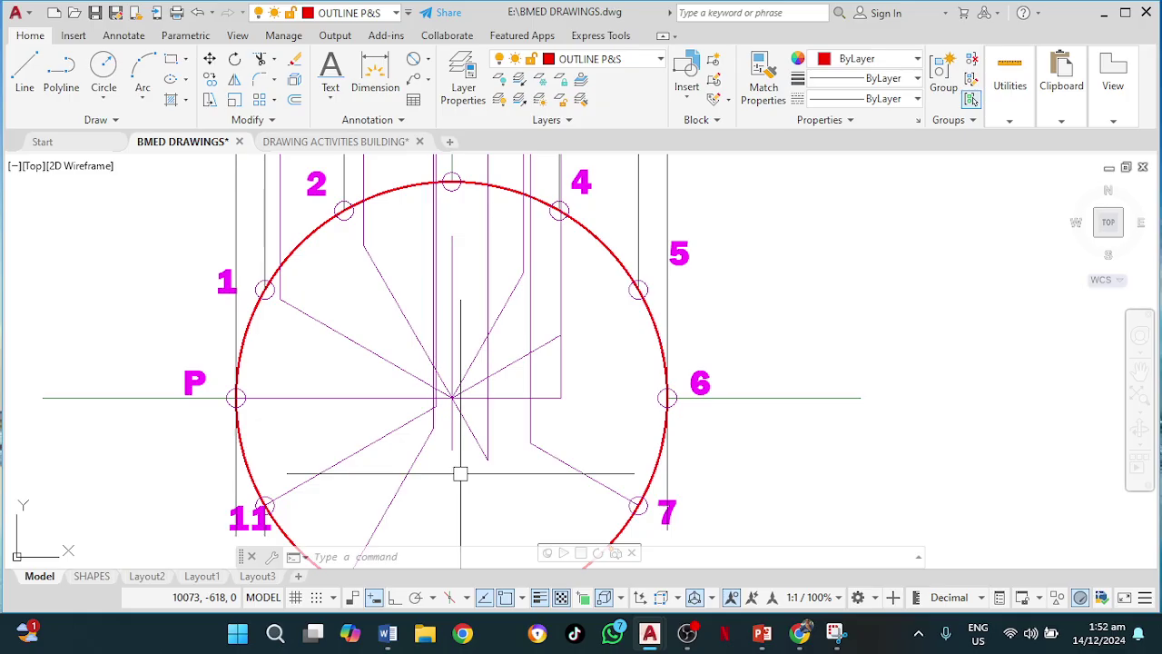
Start a spline at plan point P and pass it through the helix points on radial lines 1, 2, 3 and 4
type("pl")
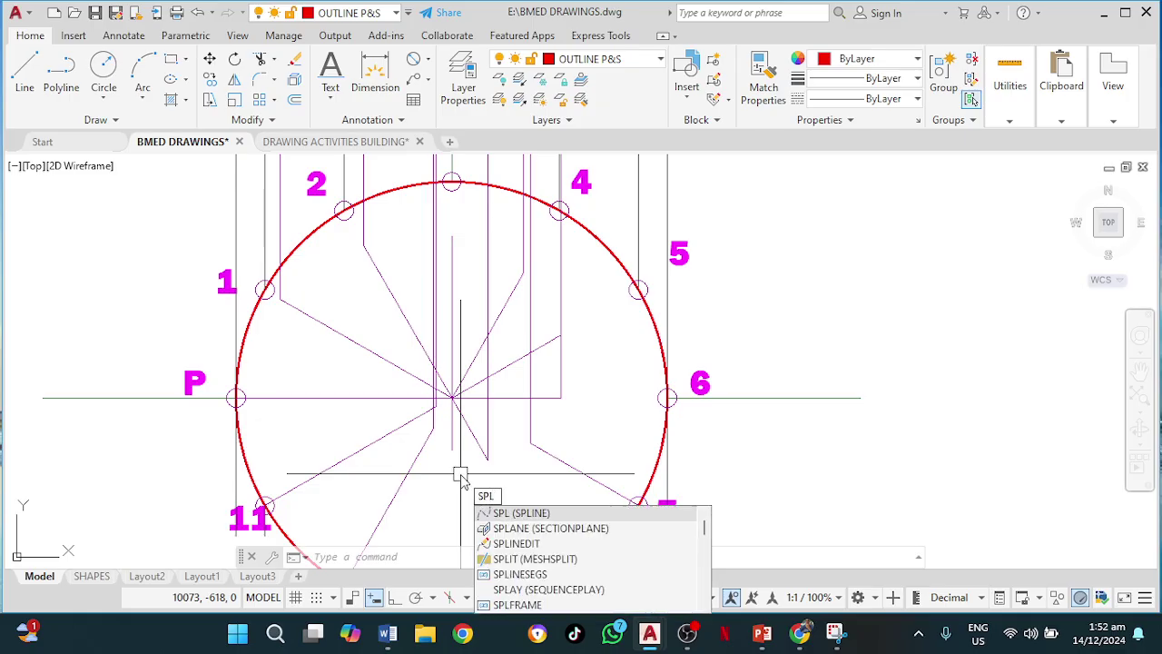
key("Return")
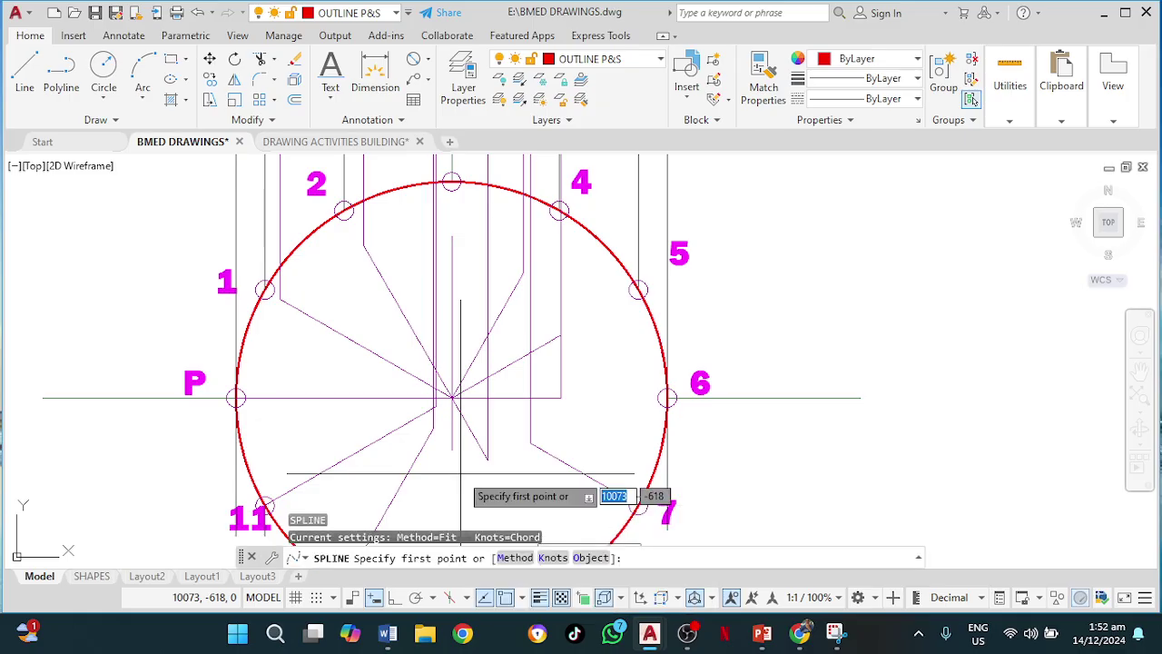
left_click(236, 397)
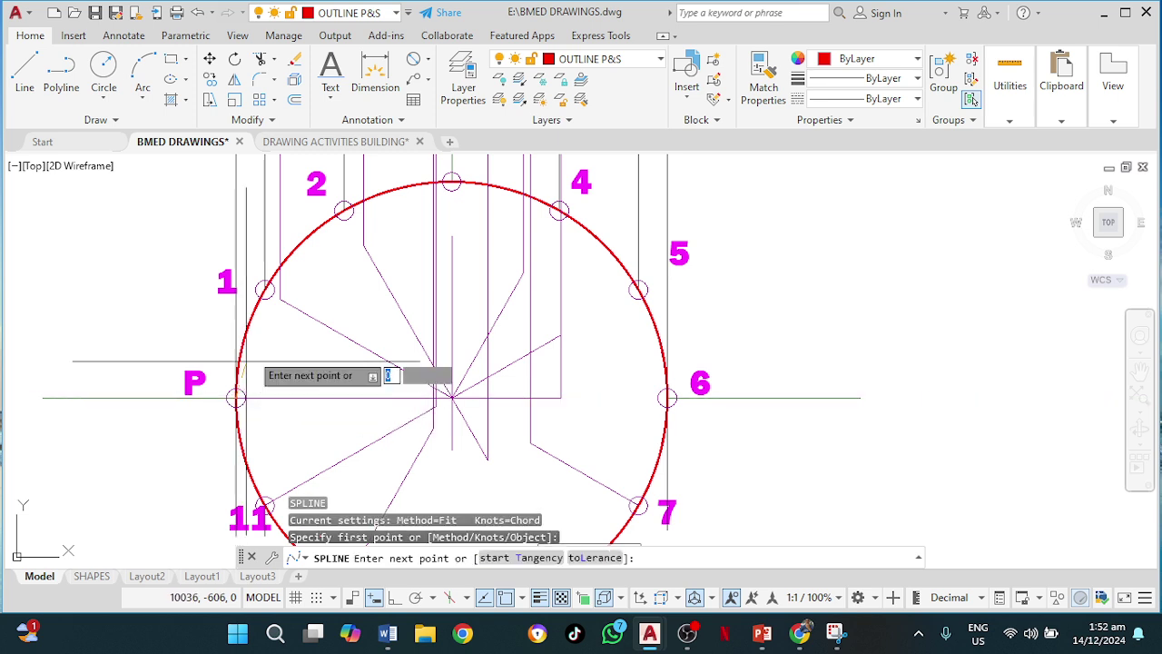
left_click(281, 299)
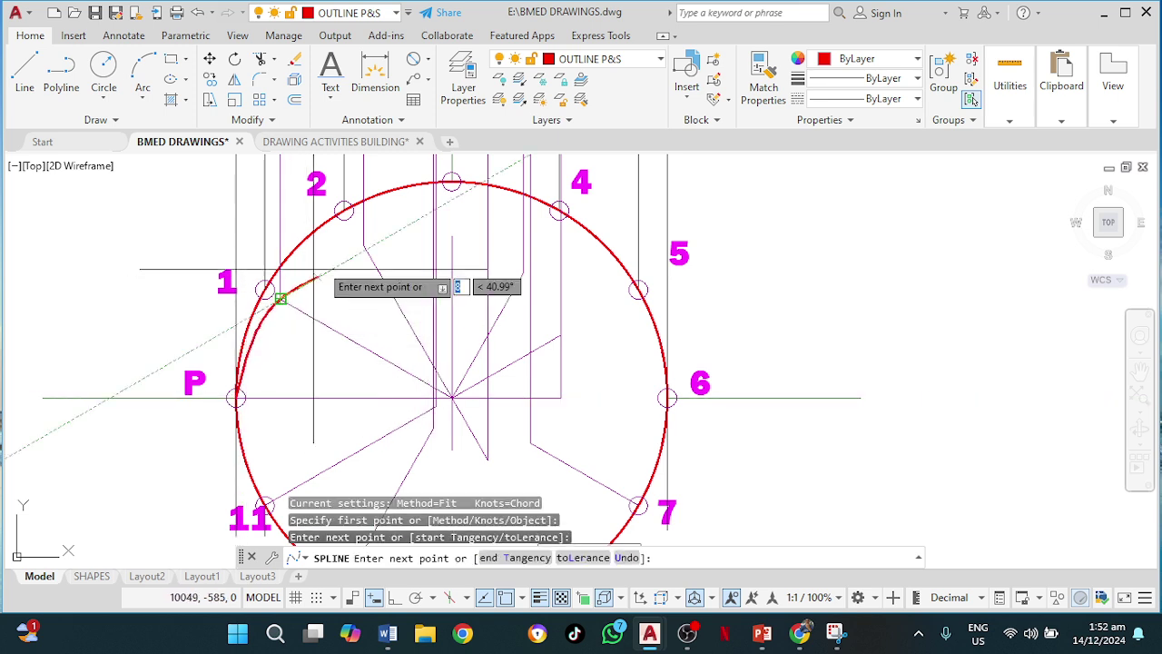
left_click(364, 246)
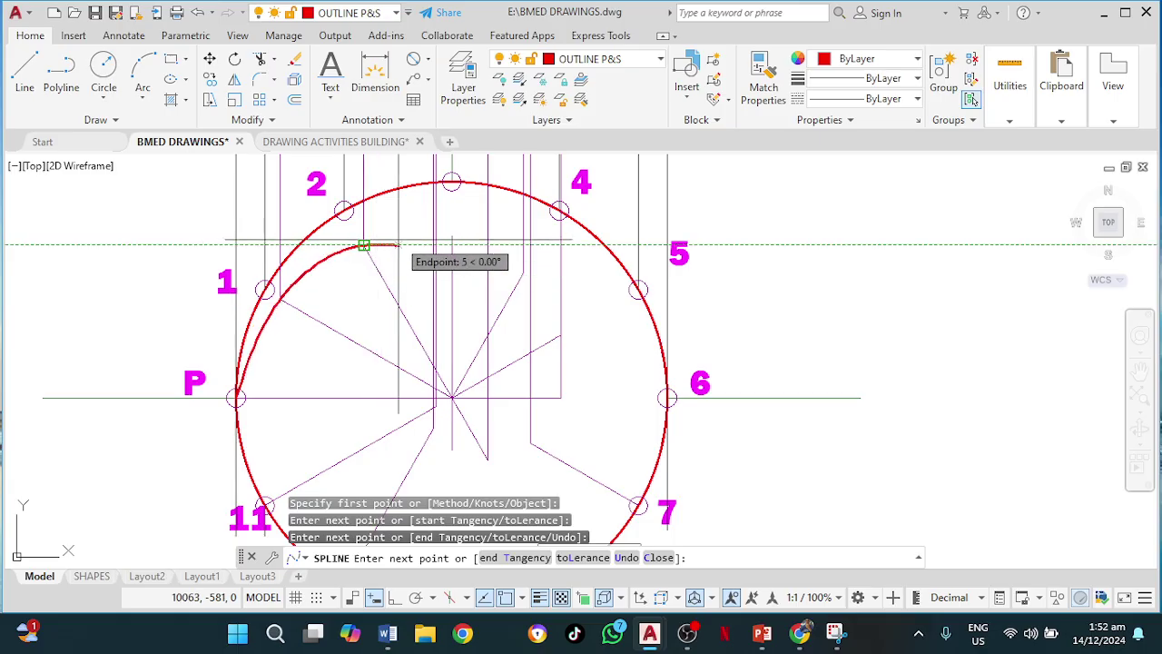
left_click(450, 226)
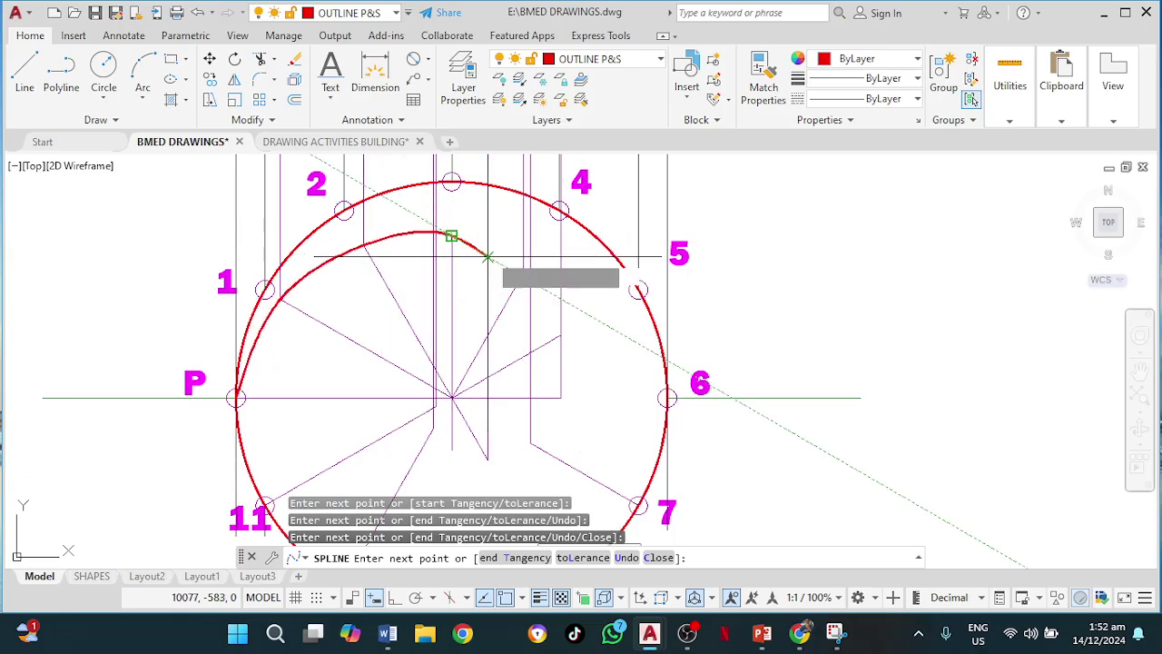
left_click(524, 272)
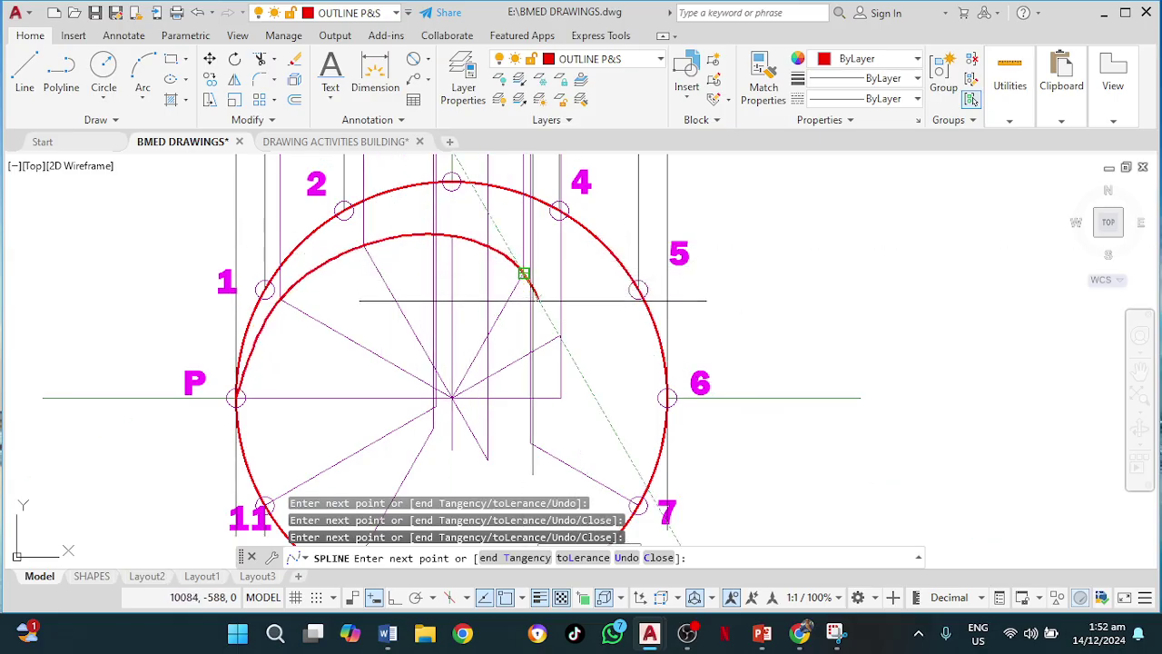
Continue the spline through the helix points on radial lines 5 to 11 and the circle's centre, ending it slightly beyond the centre
left_click(560, 337)
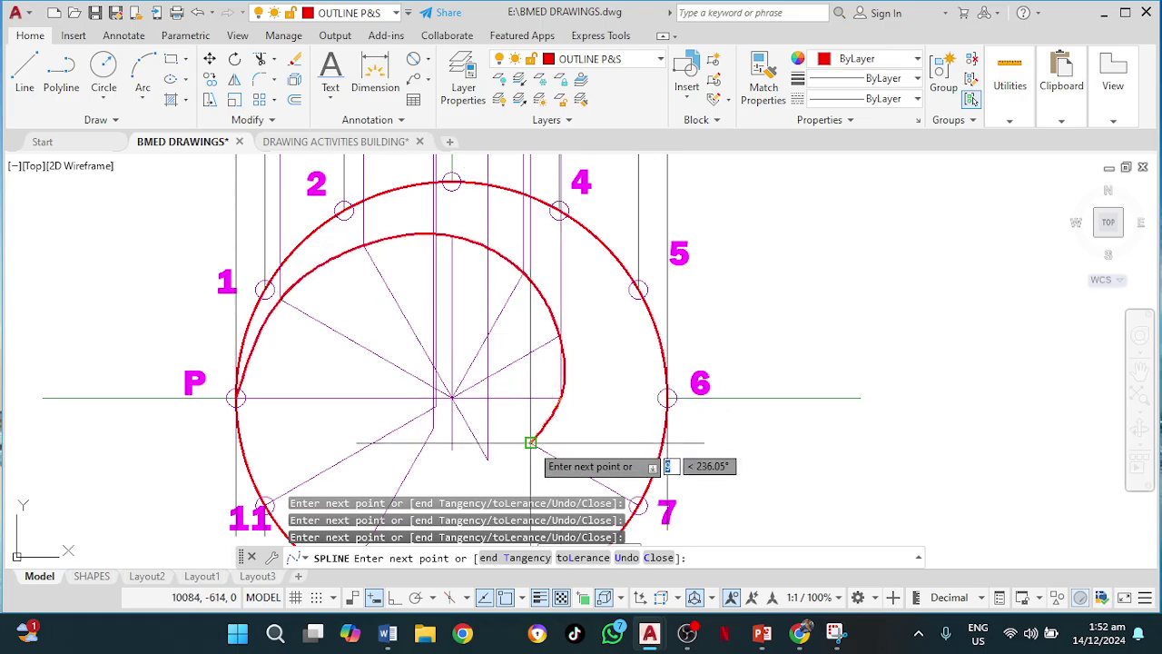
left_click(488, 459)
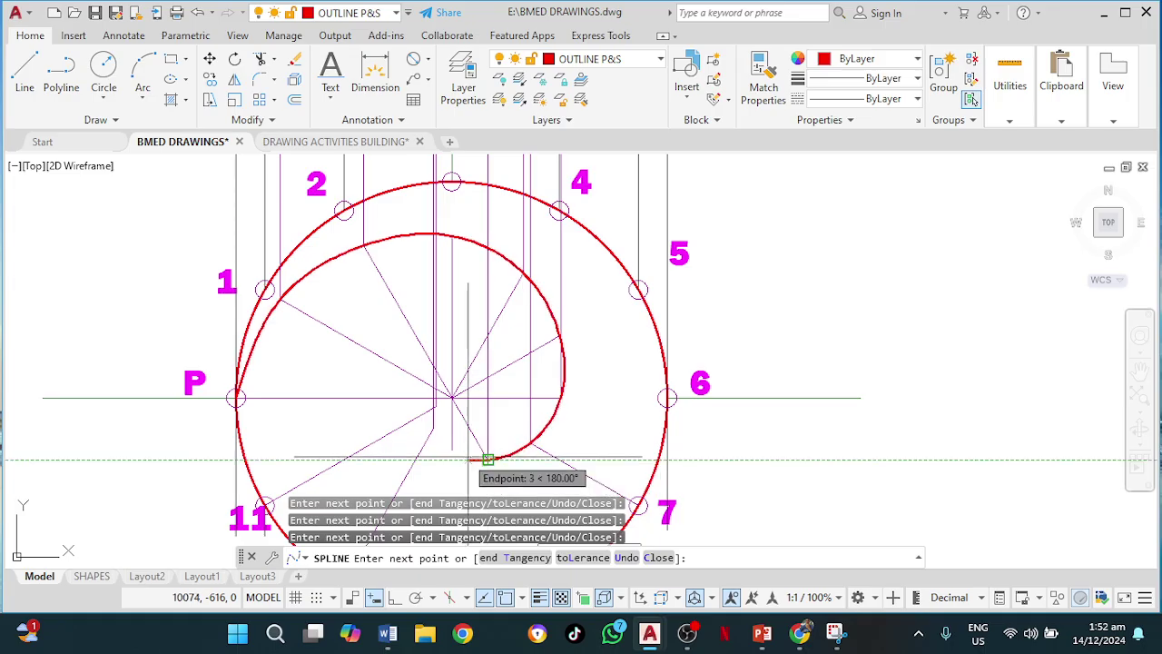
left_click(451, 451)
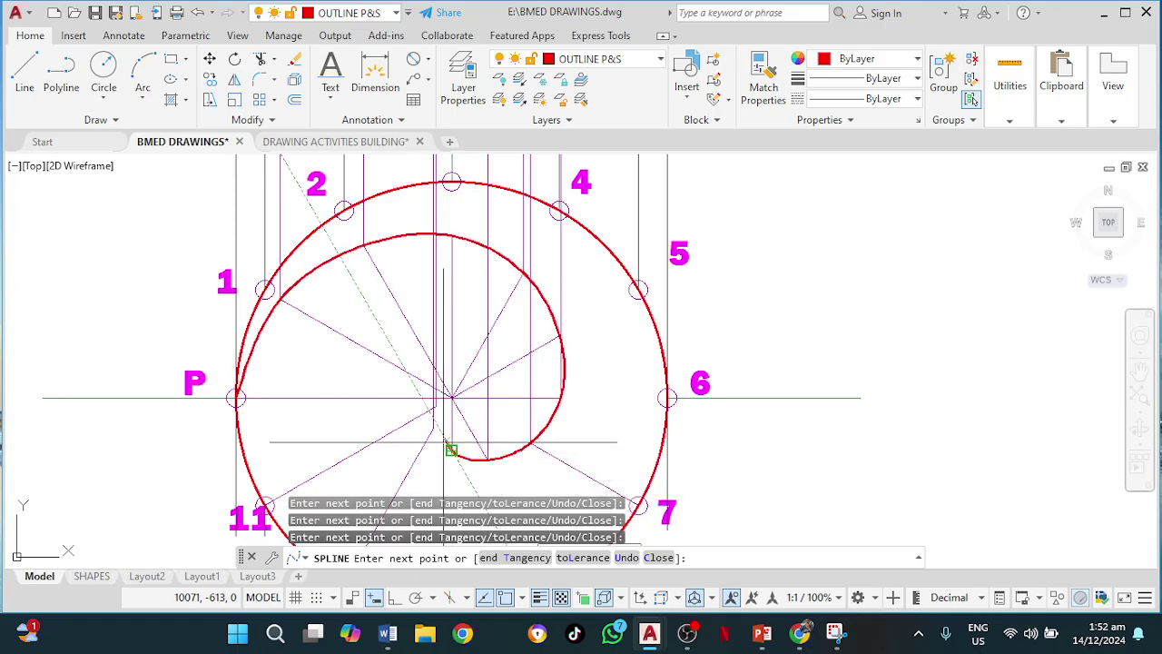
left_click(433, 428)
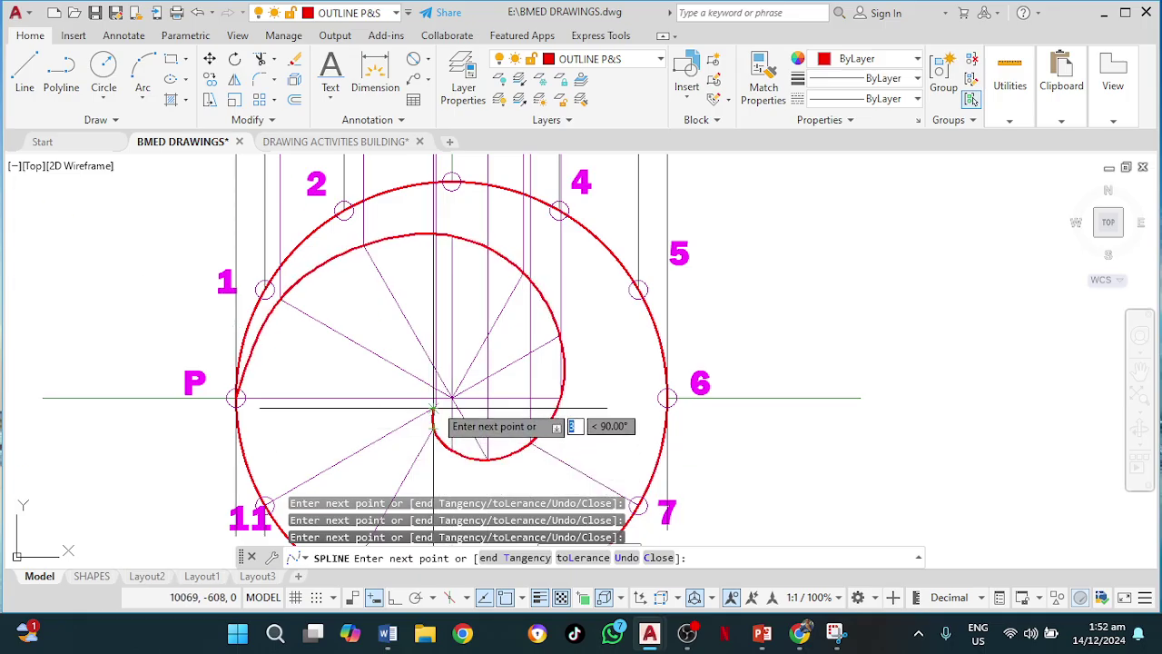
scroll(433, 409, "up", 4)
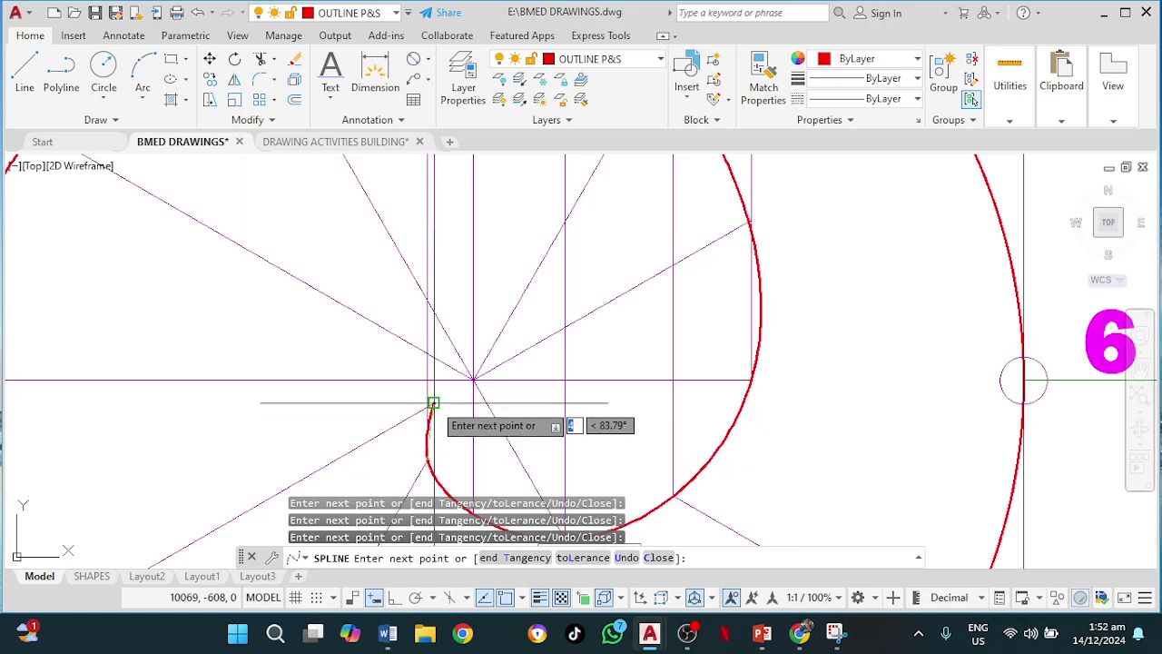
left_click(474, 378)
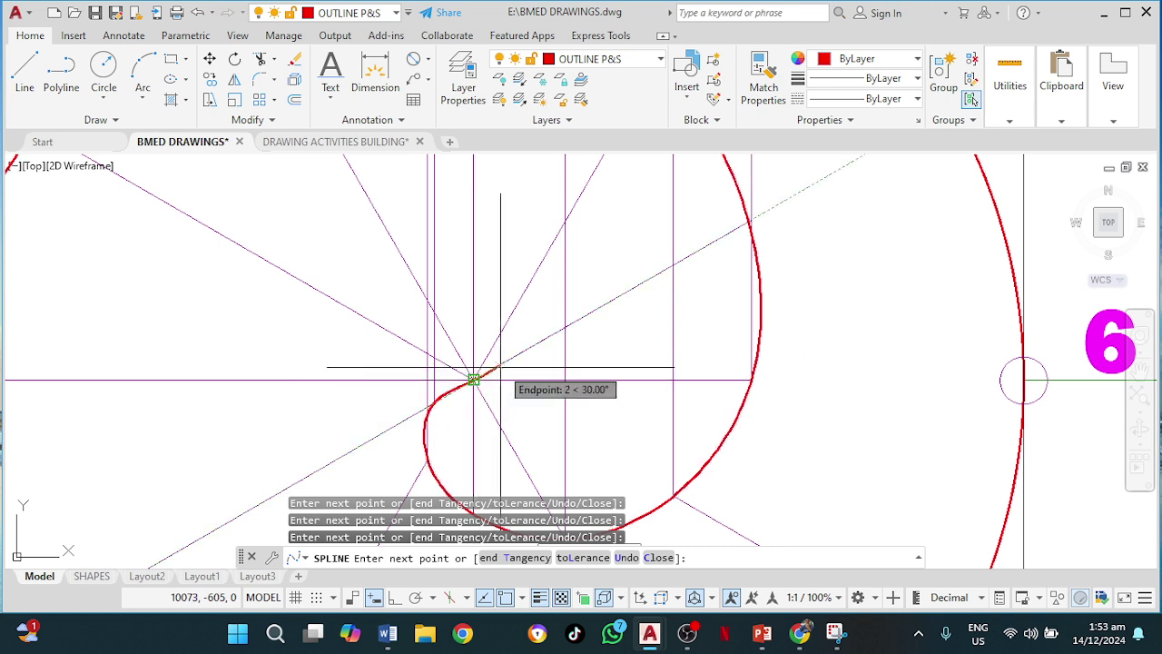
left_click(556, 366)
key("Return")
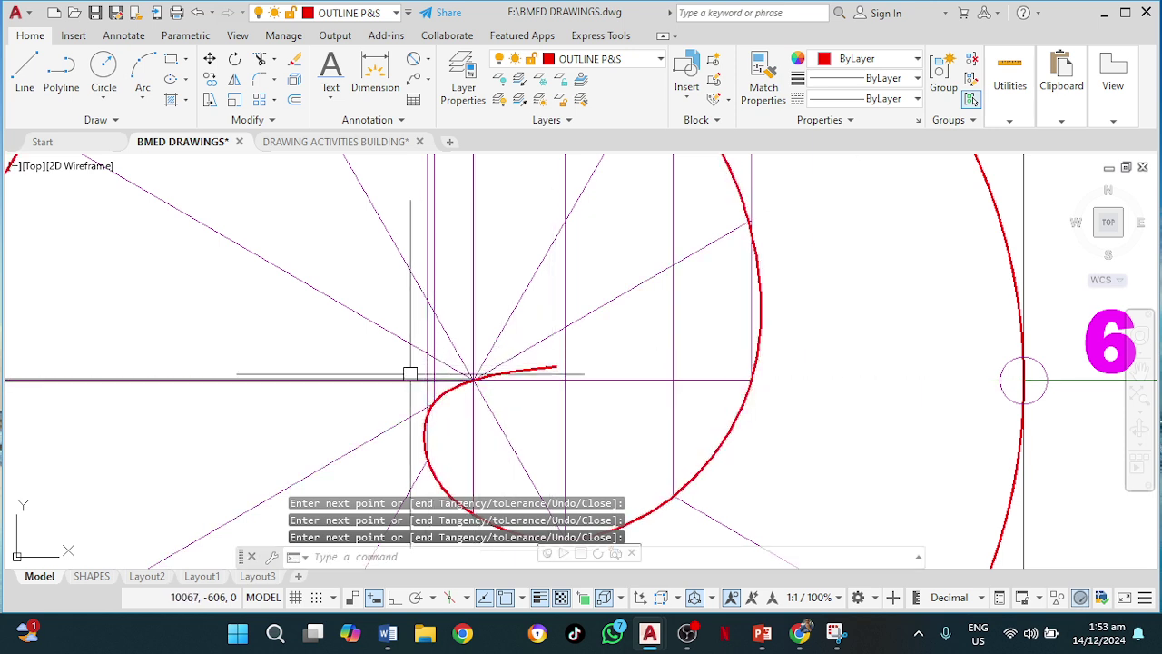
Trim the helix spline's excess end beyond the centre of the plan circle
type("tr")
key("Return")
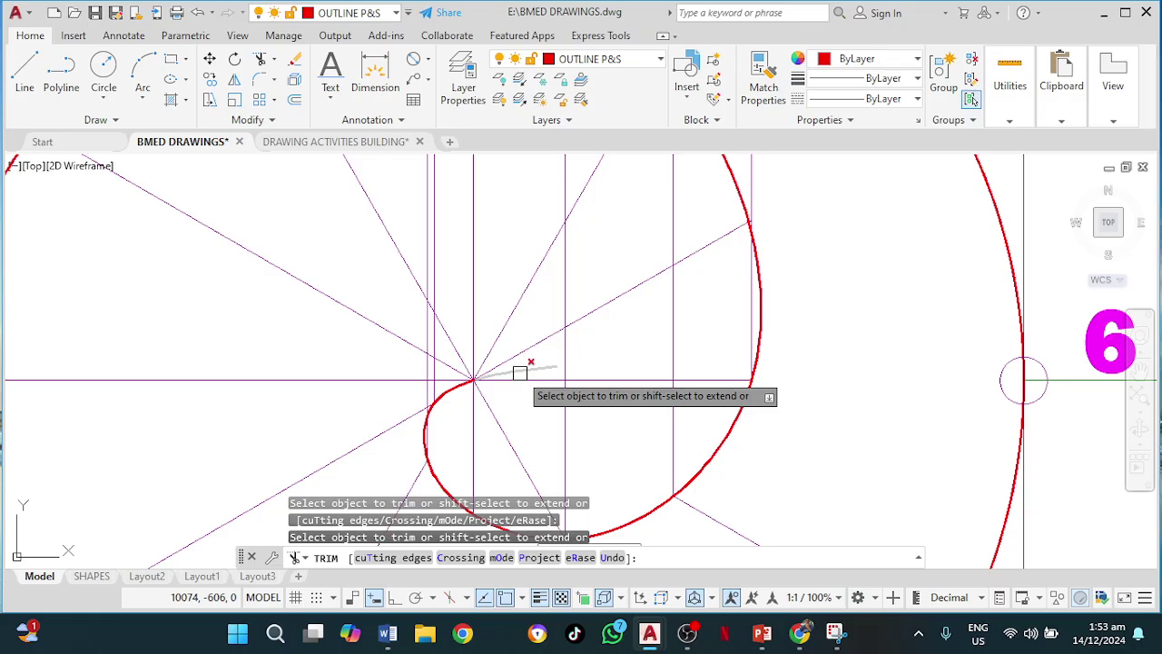
left_click(520, 372)
scroll(522, 377, "down", 4)
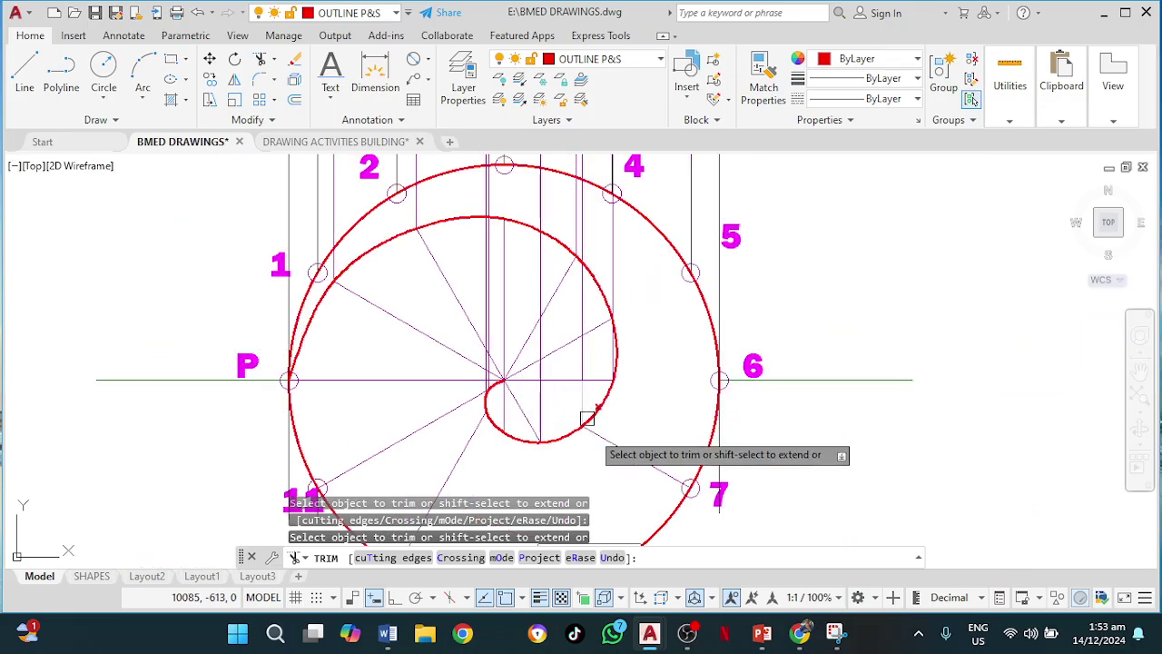
key("Escape")
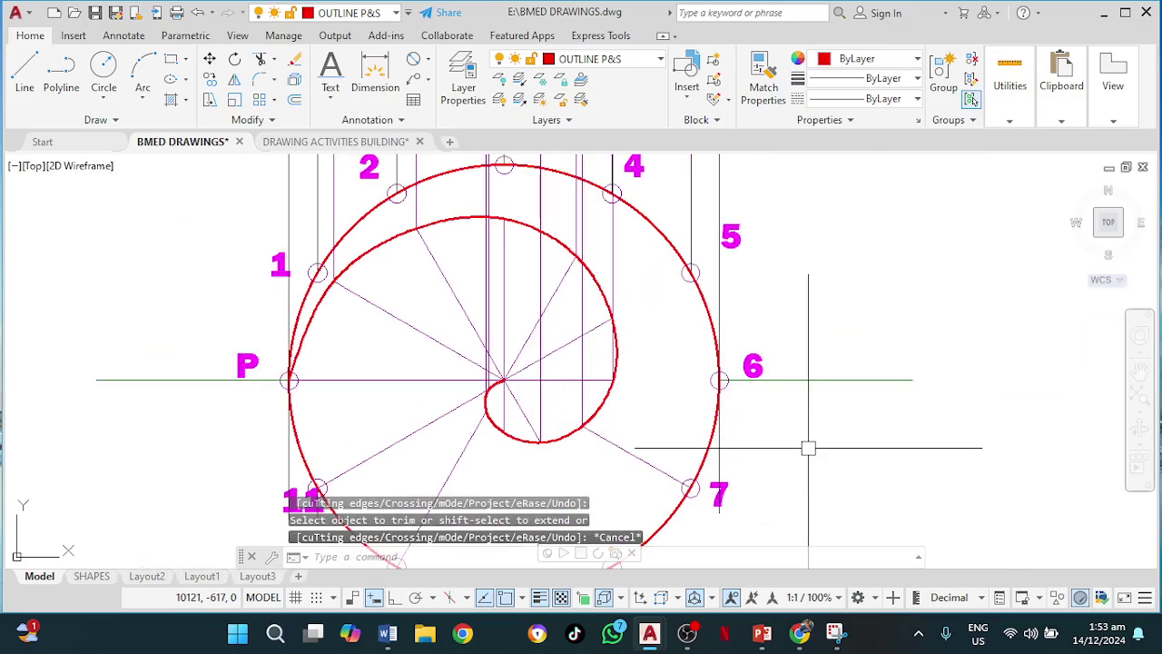
Examine the finished plan helix and compare its points with the helix curve in the cone's elevation
scroll(806, 445, "down", 2)
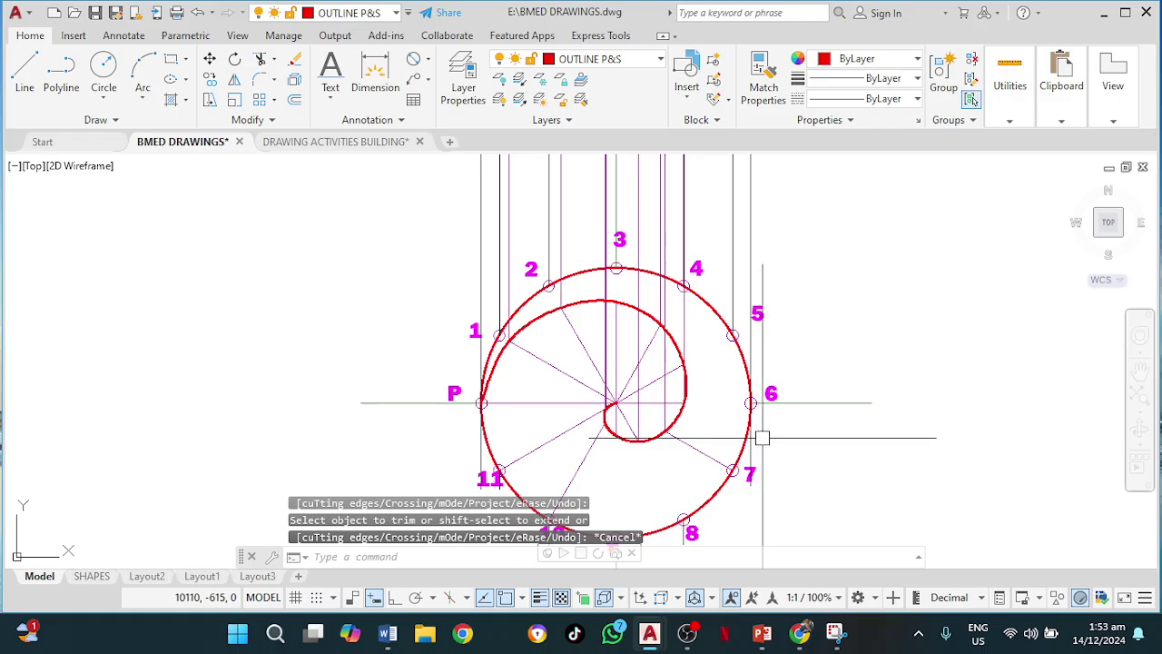
middle_click_drag(764, 436, 611, 447)
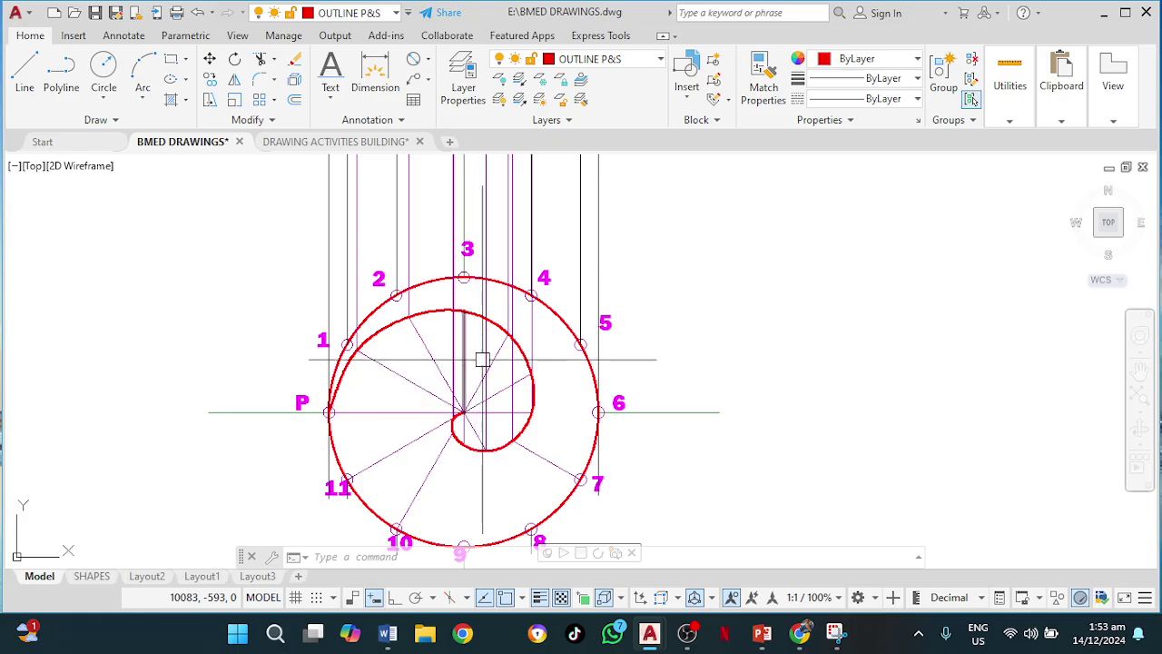
scroll(700, 328, "down", 2)
middle_click_drag(718, 322, 675, 462)
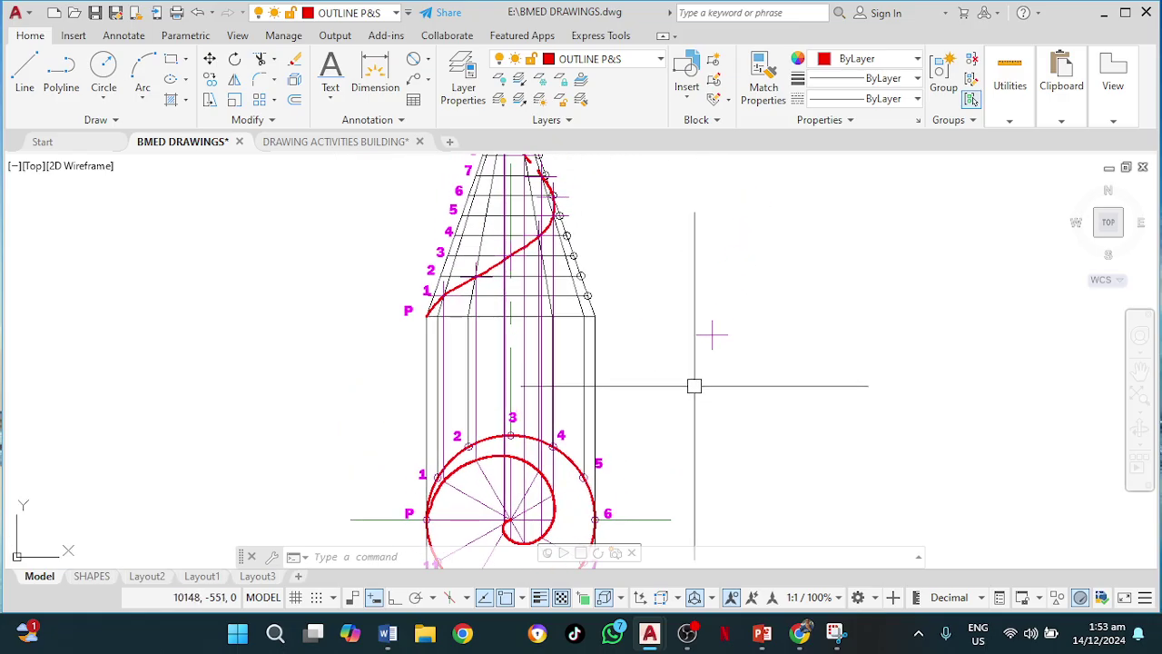
scroll(694, 386, "down", 3)
scroll(640, 386, "up", 3)
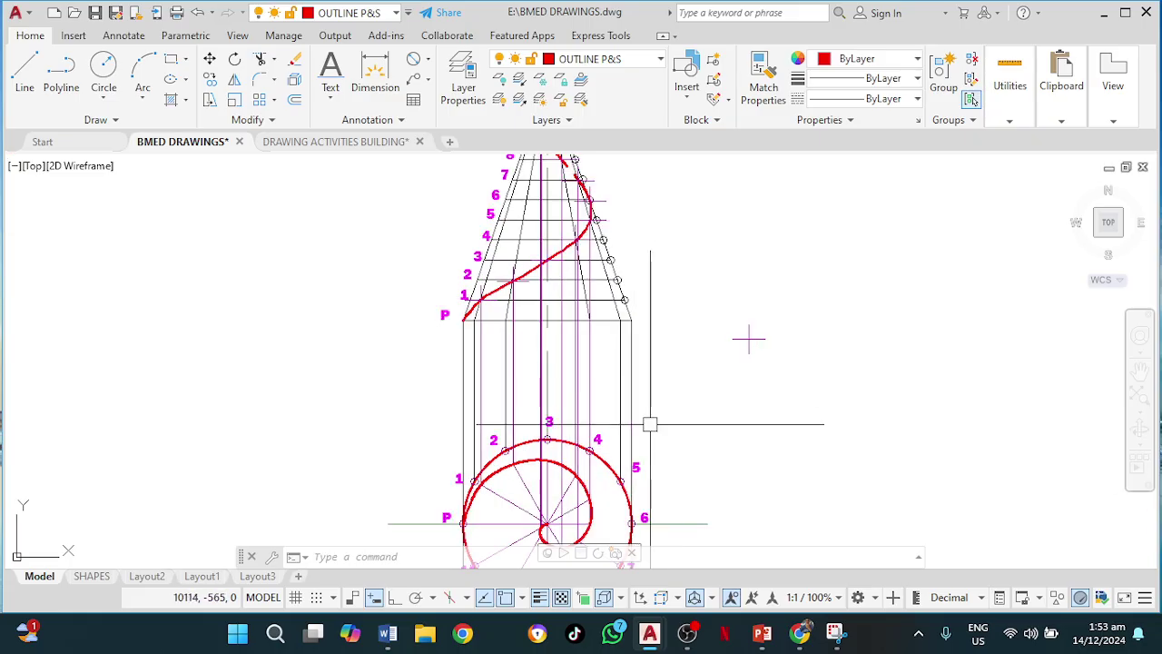
middle_click_drag(648, 423, 648, 389)
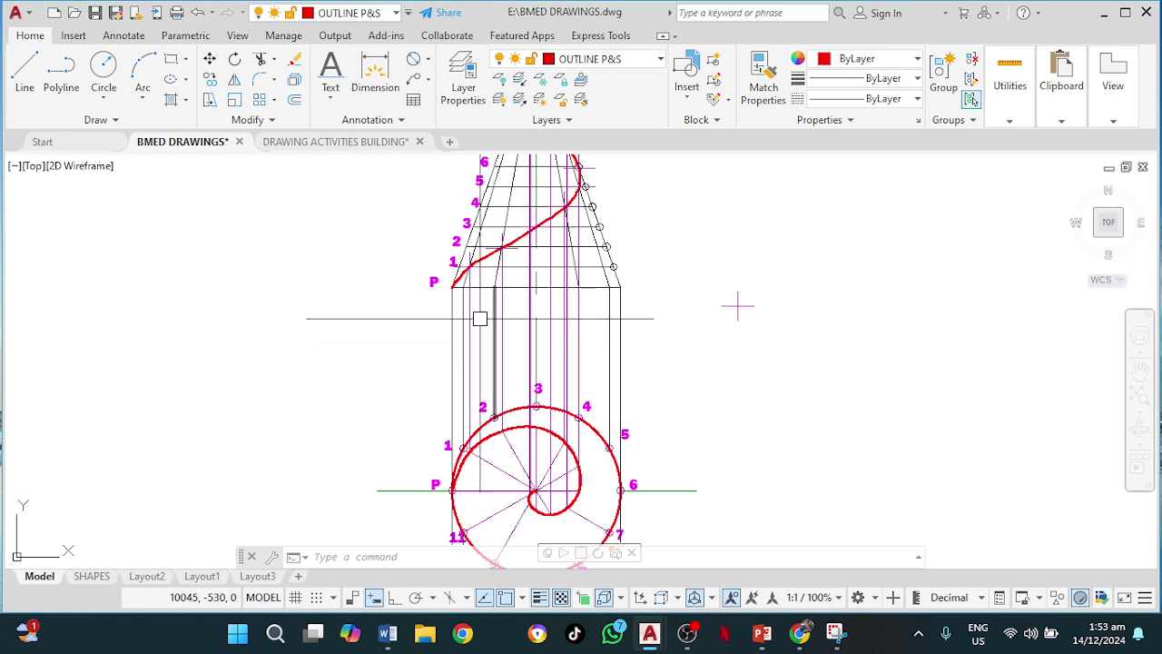
scroll(479, 429, "up", 1)
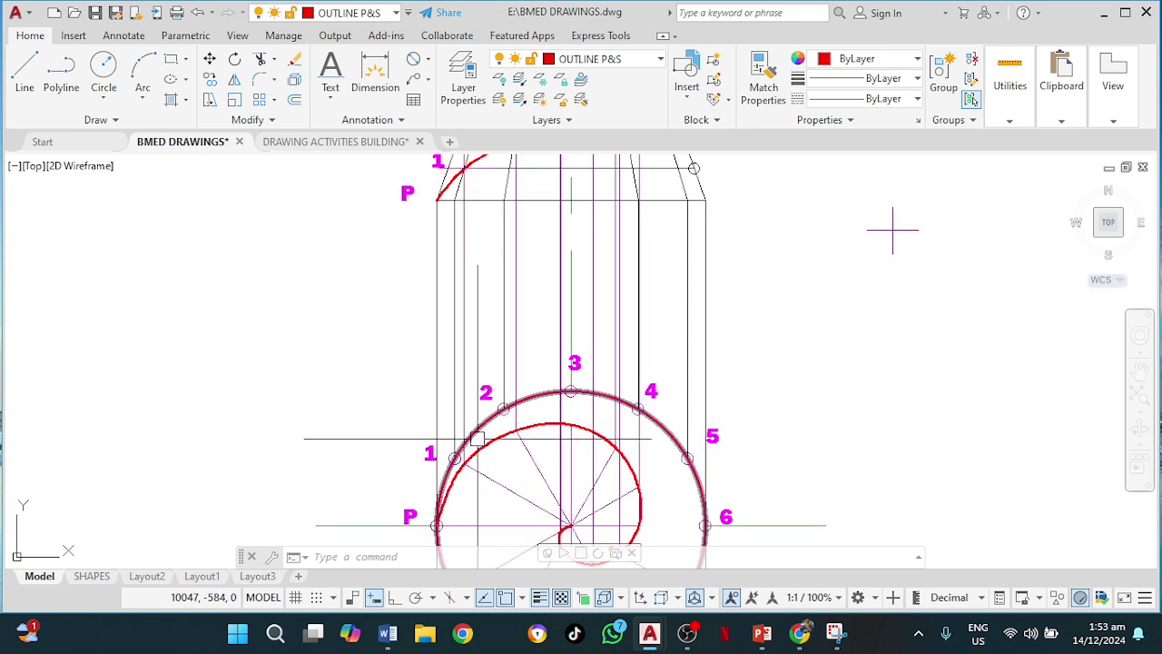
scroll(510, 439, "down", 1)
middle_click_drag(525, 449, 521, 397)
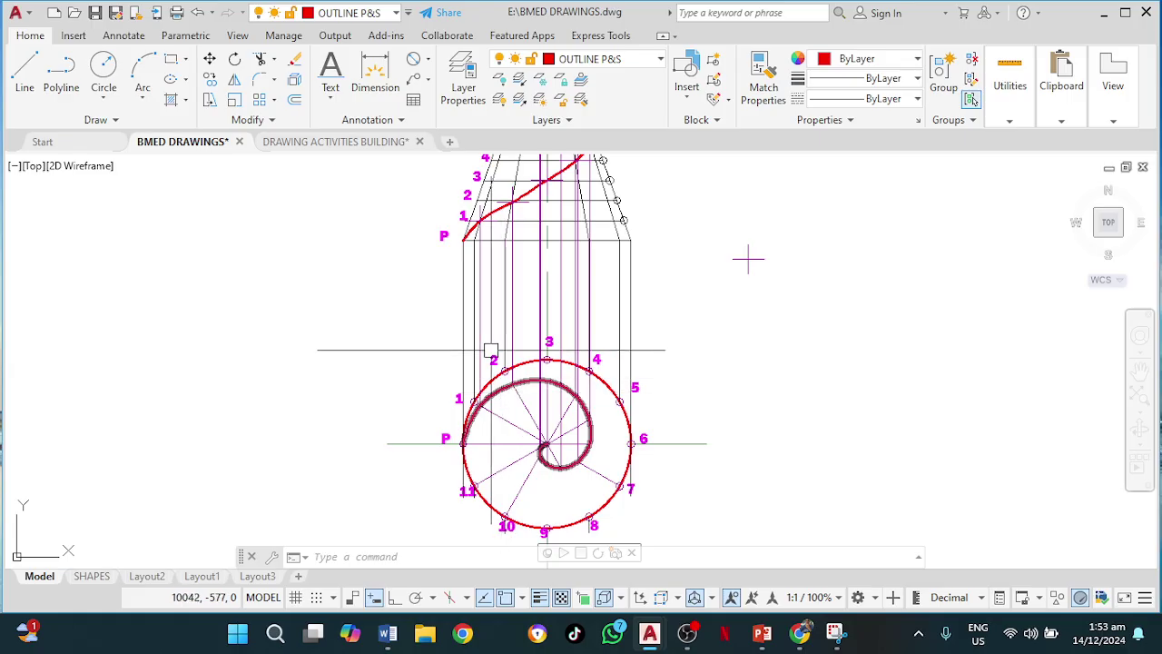
scroll(467, 422, "up", 2)
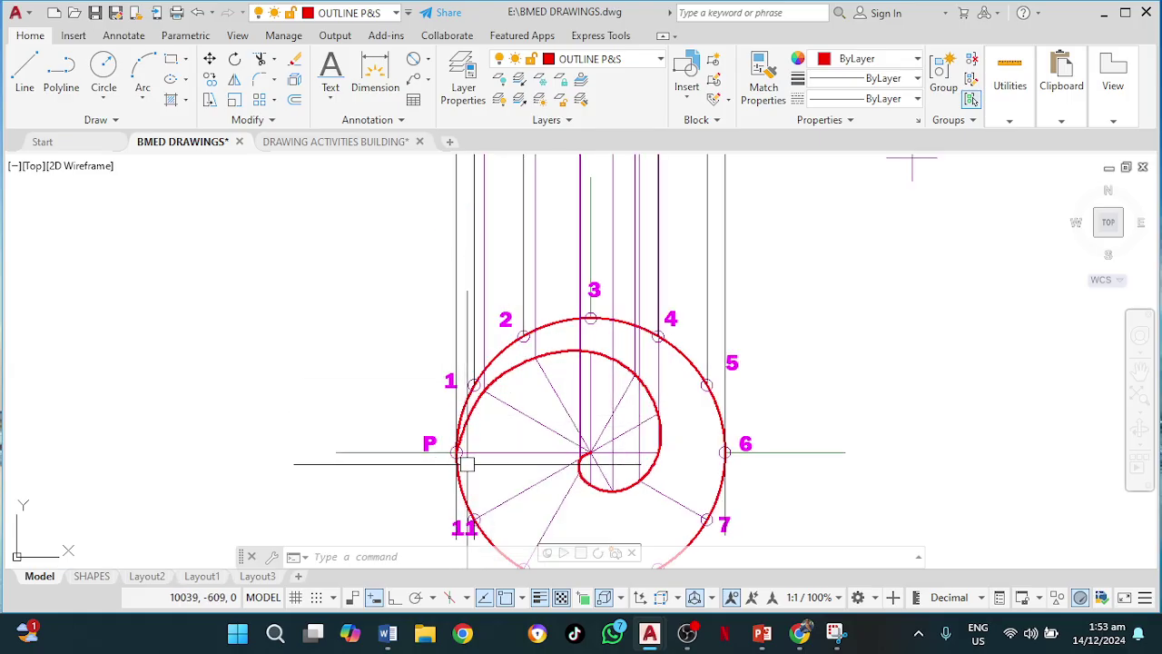
scroll(476, 434, "down", 3)
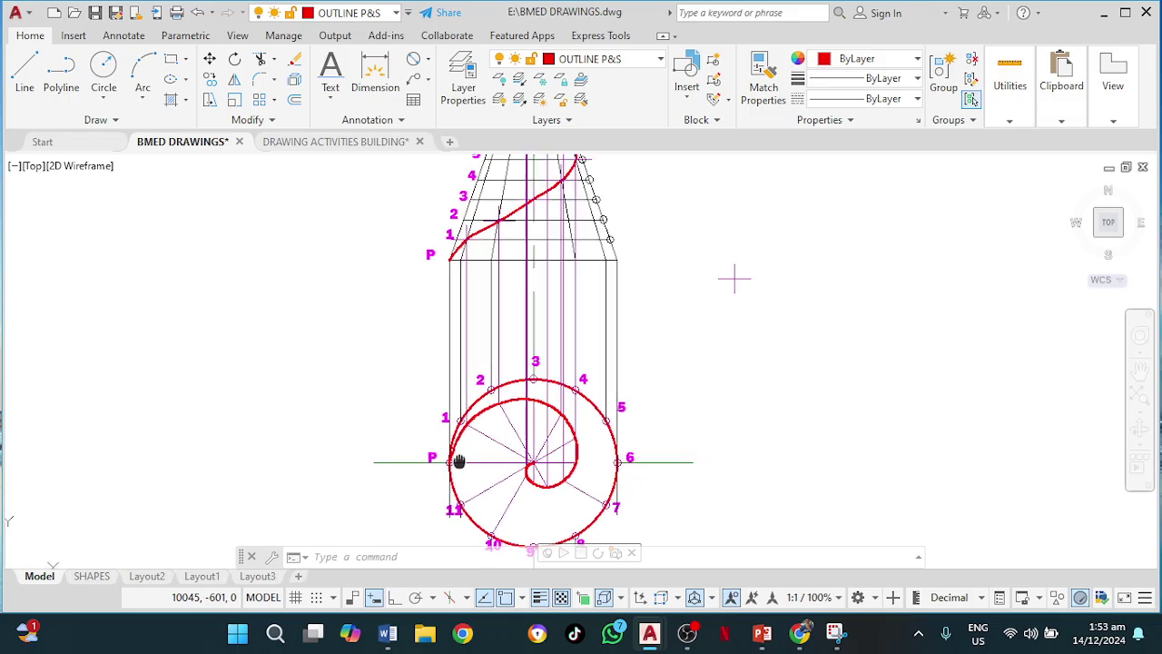
scroll(426, 491, "up", 2)
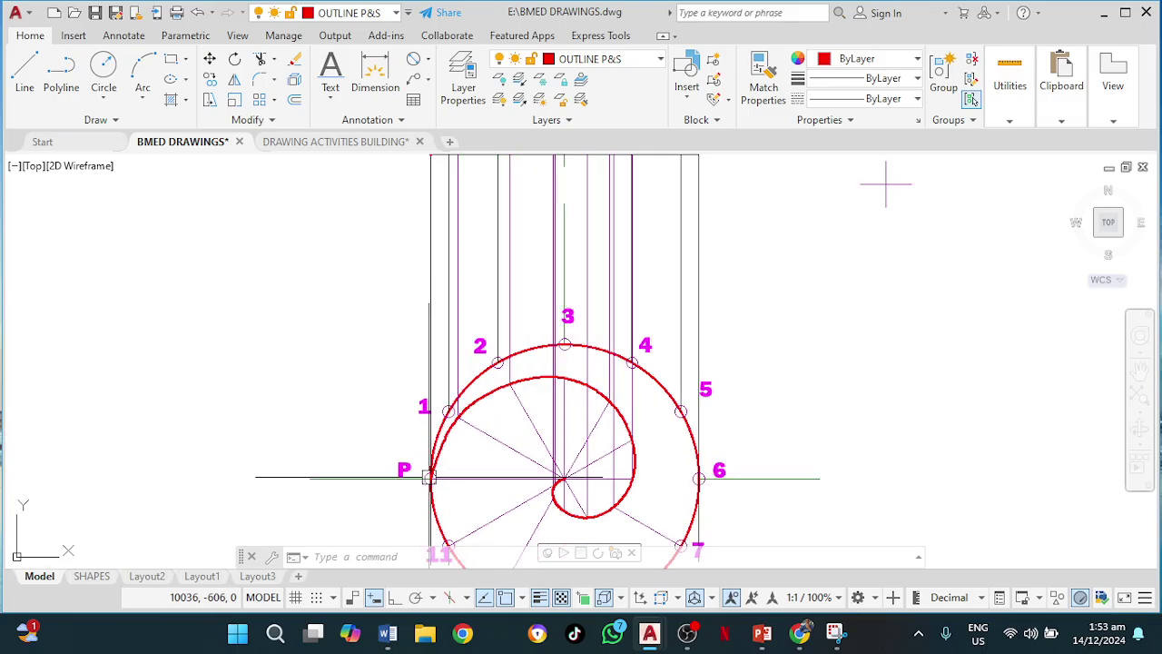
scroll(427, 490, "down", 2)
middle_click_drag(715, 292, 709, 339)
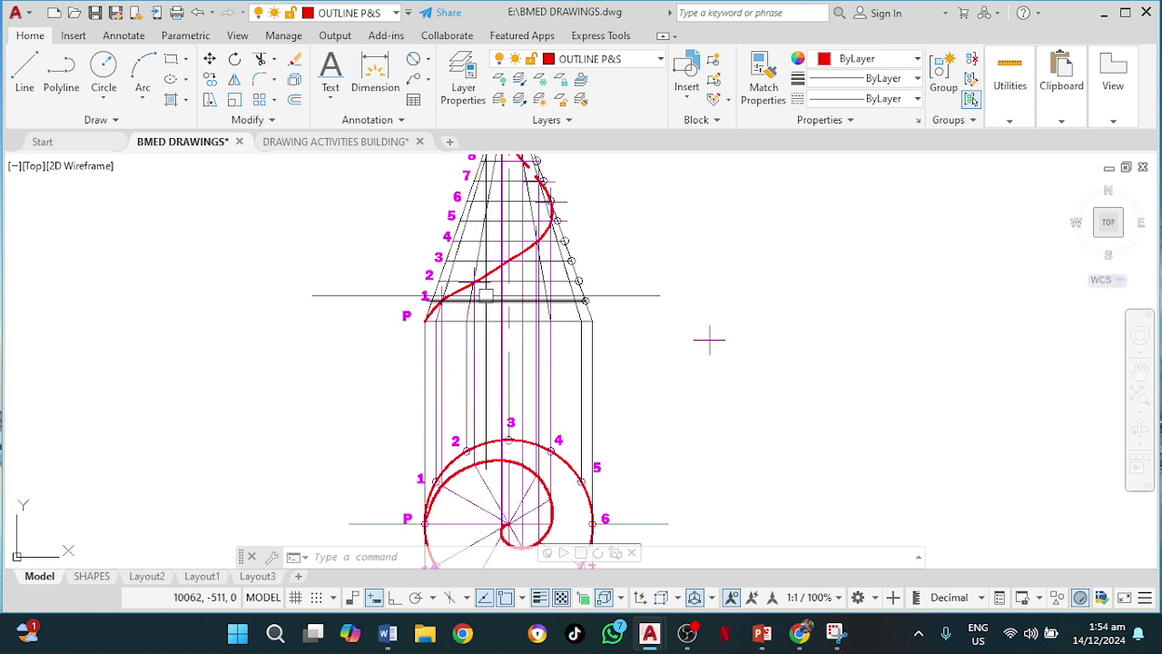
Draw two separate demonstration lines in the empty space beside the cone, one sloping and one nearly vertical, with a gap between them
left_click(25, 71)
left_click(232, 286)
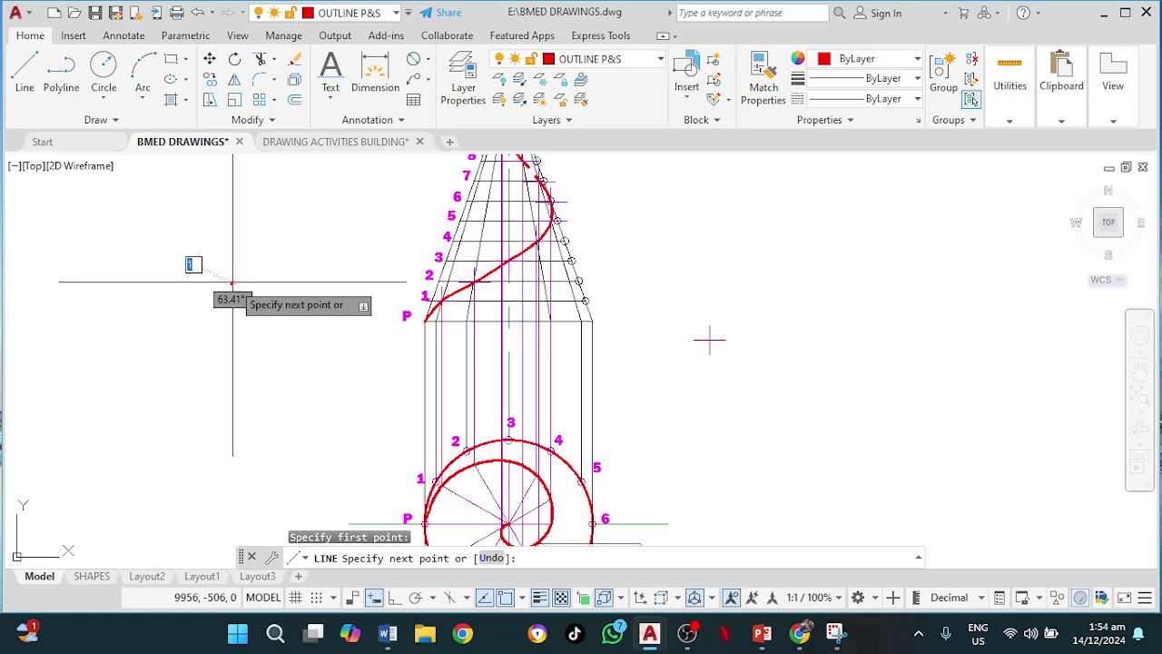
left_click(104, 343)
key("Return")
key("Return")
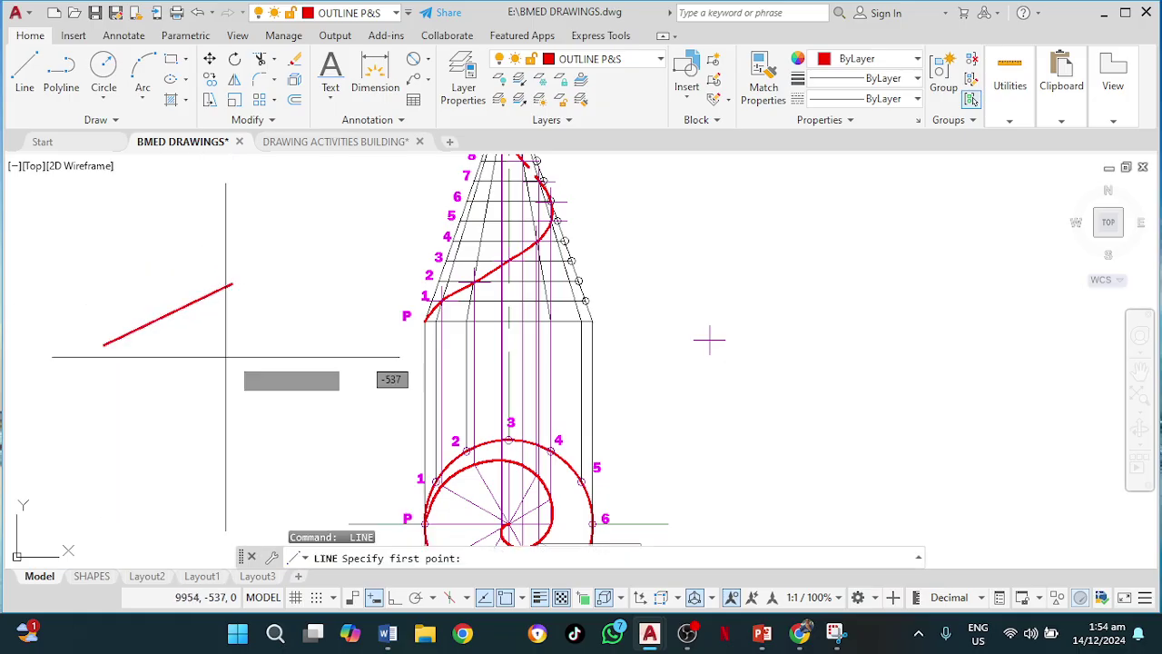
left_click(277, 343)
left_click(293, 477)
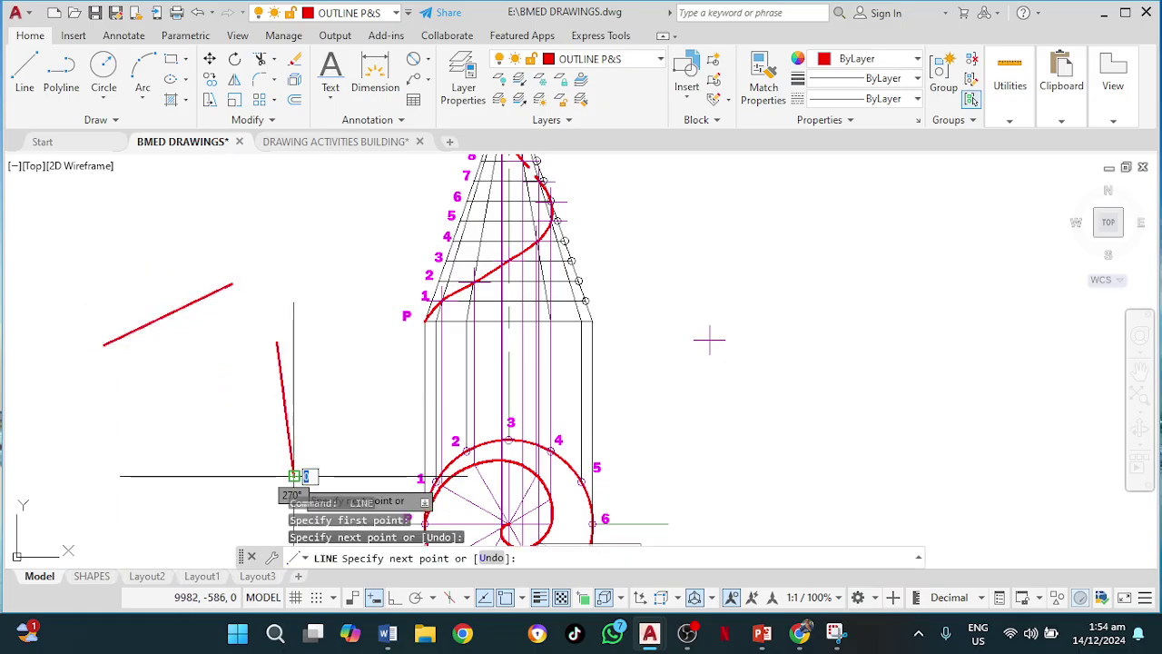
key("Return")
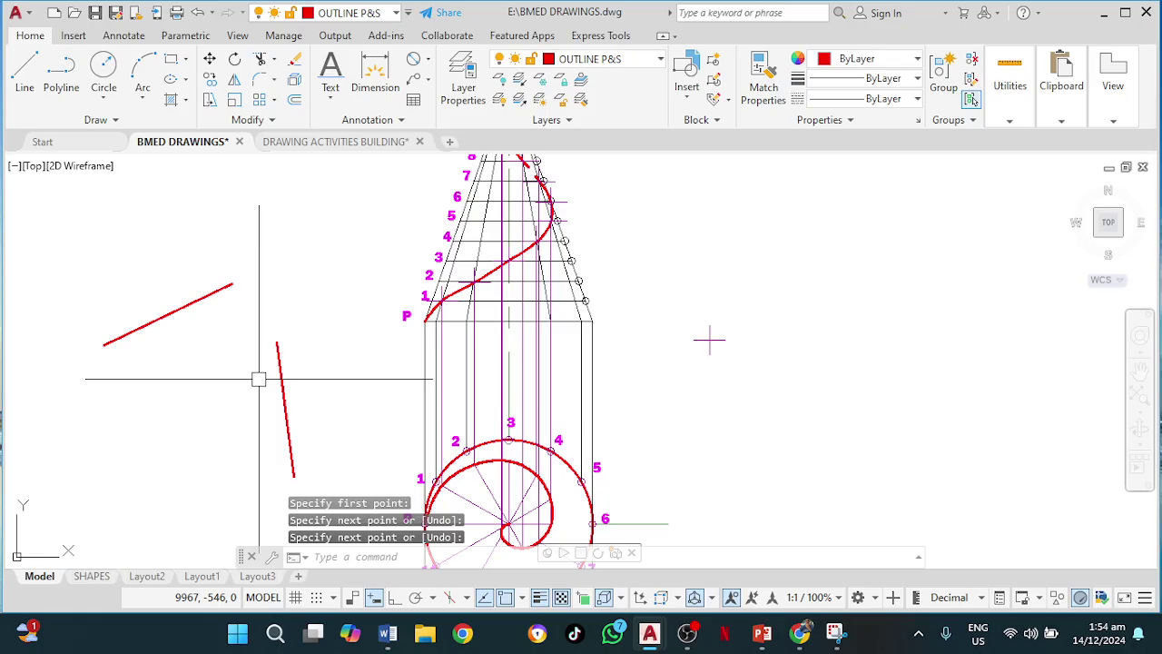
Fillet the sloping and nearly vertical lines with radius 0 so that they meet in a sharp corner
type("f")
key("Return")
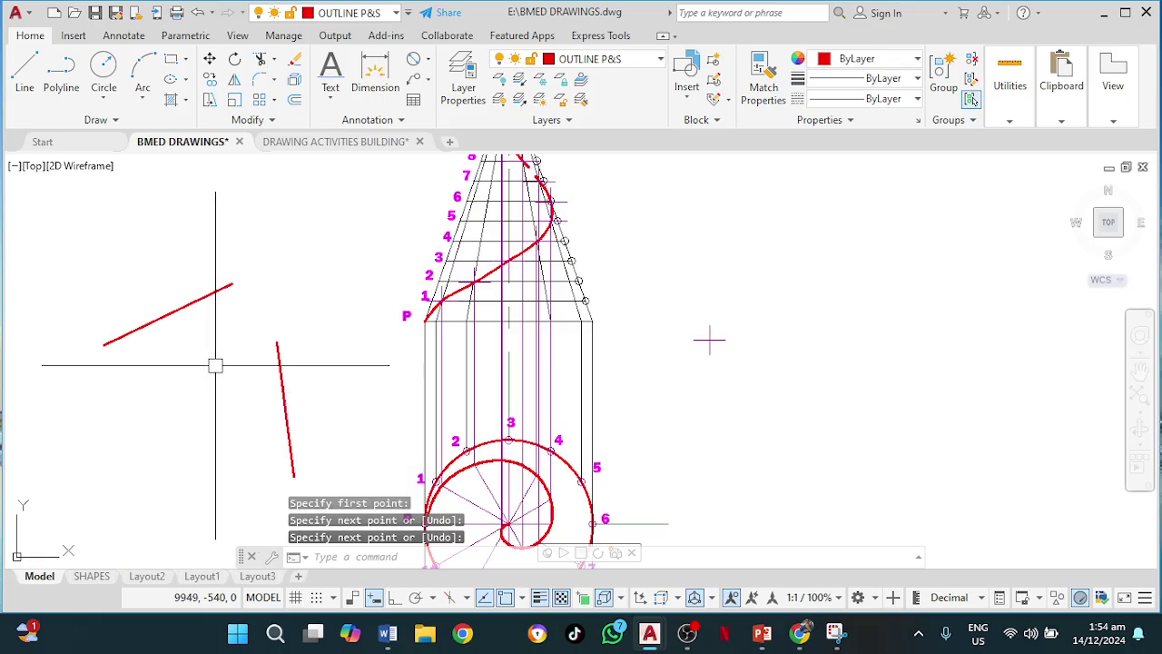
left_click(210, 294)
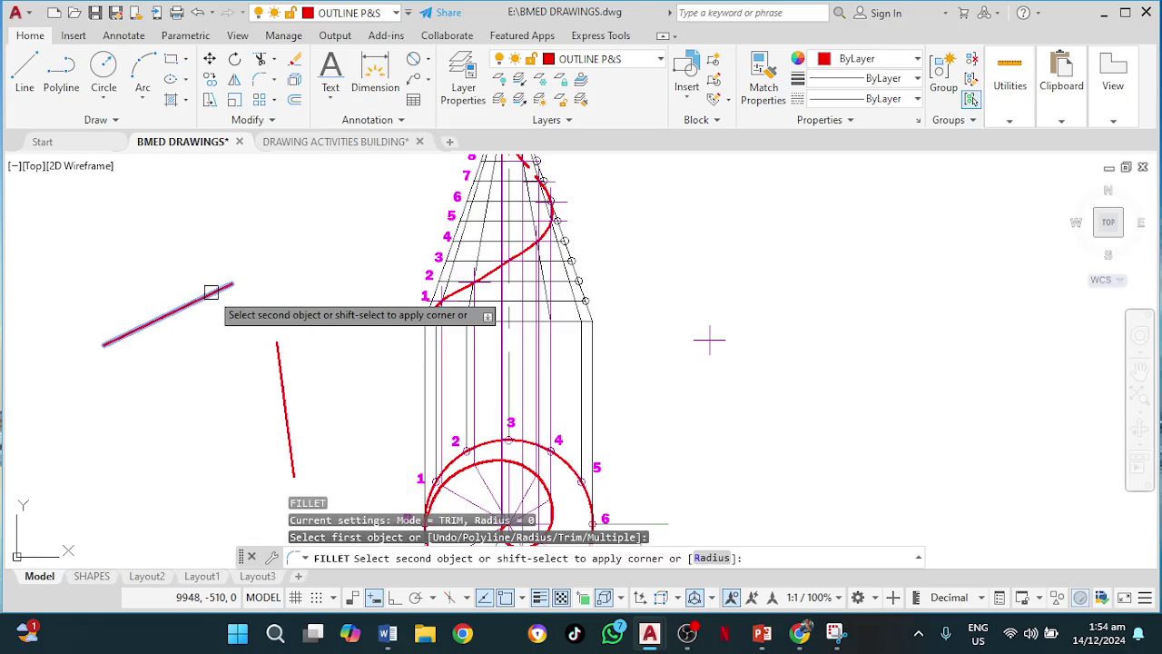
left_click(280, 359)
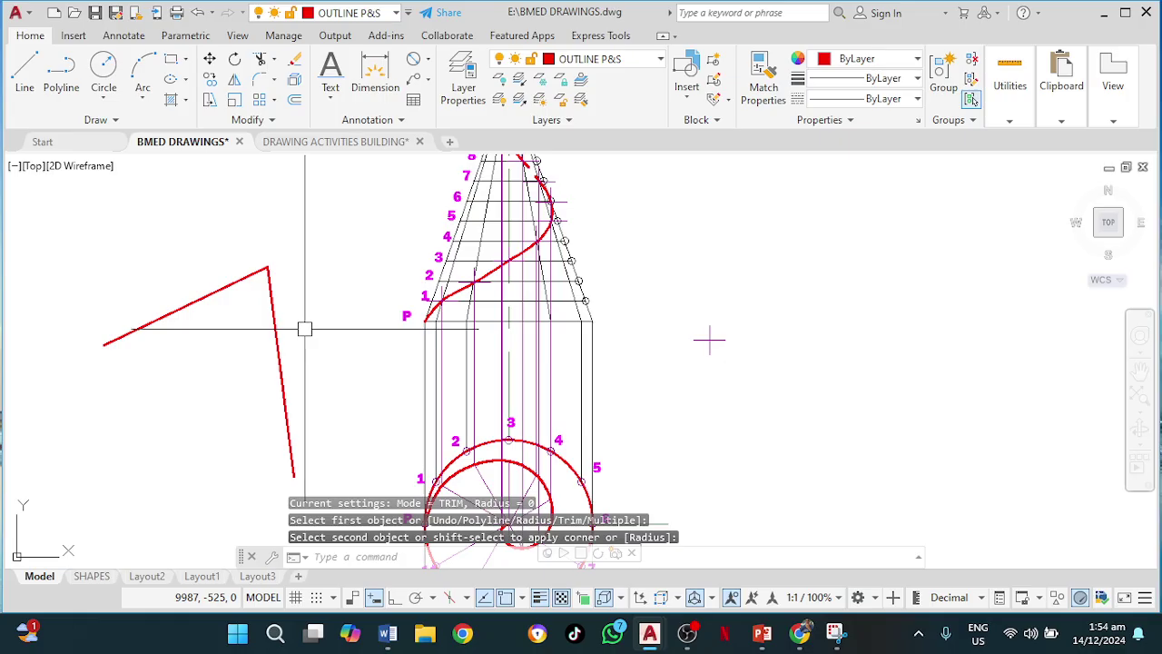
Draw two lines crossing each other below the filleted corner, one slightly inclined and one steep
left_click(25, 67)
left_click(111, 425)
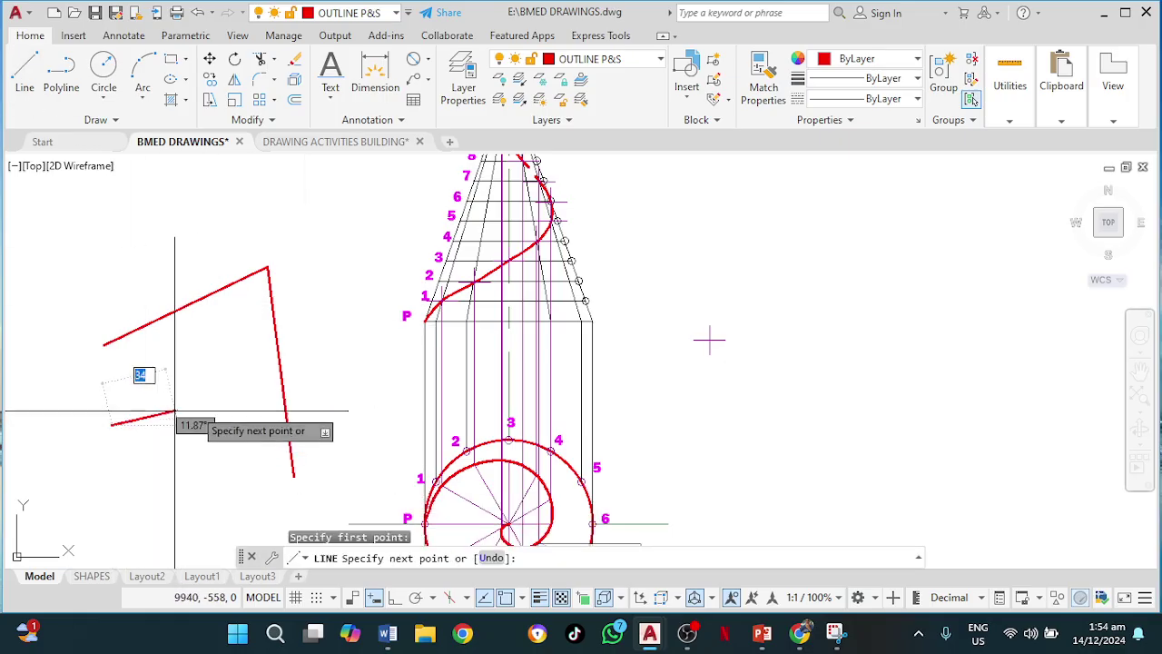
key("Return")
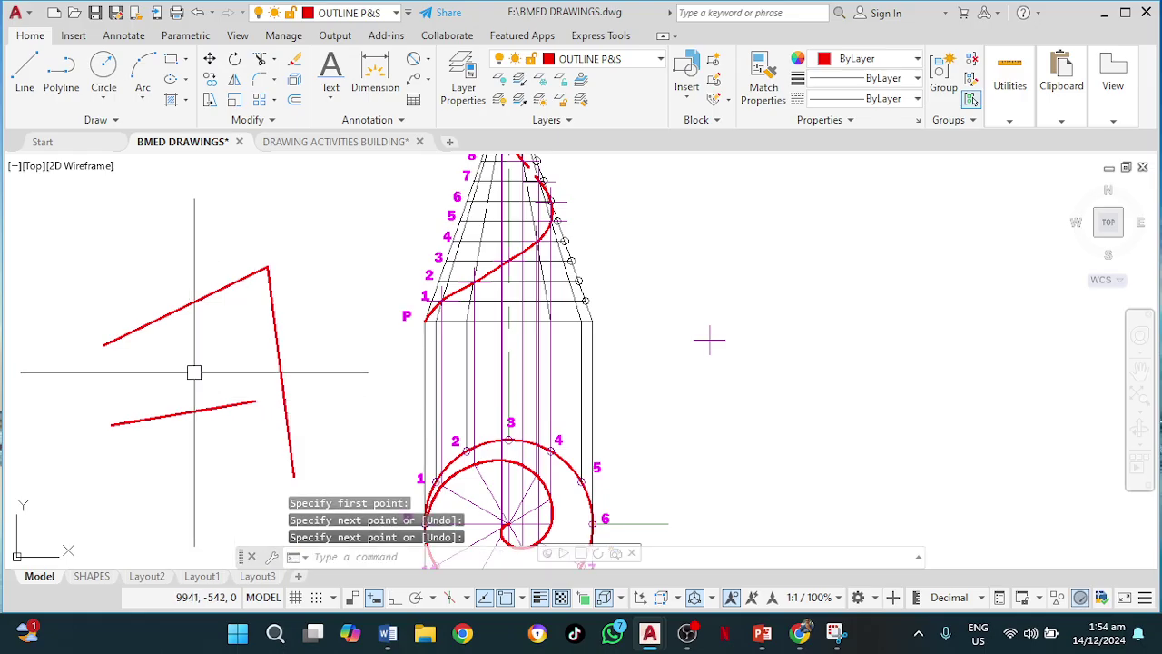
key("Return")
left_click(206, 355)
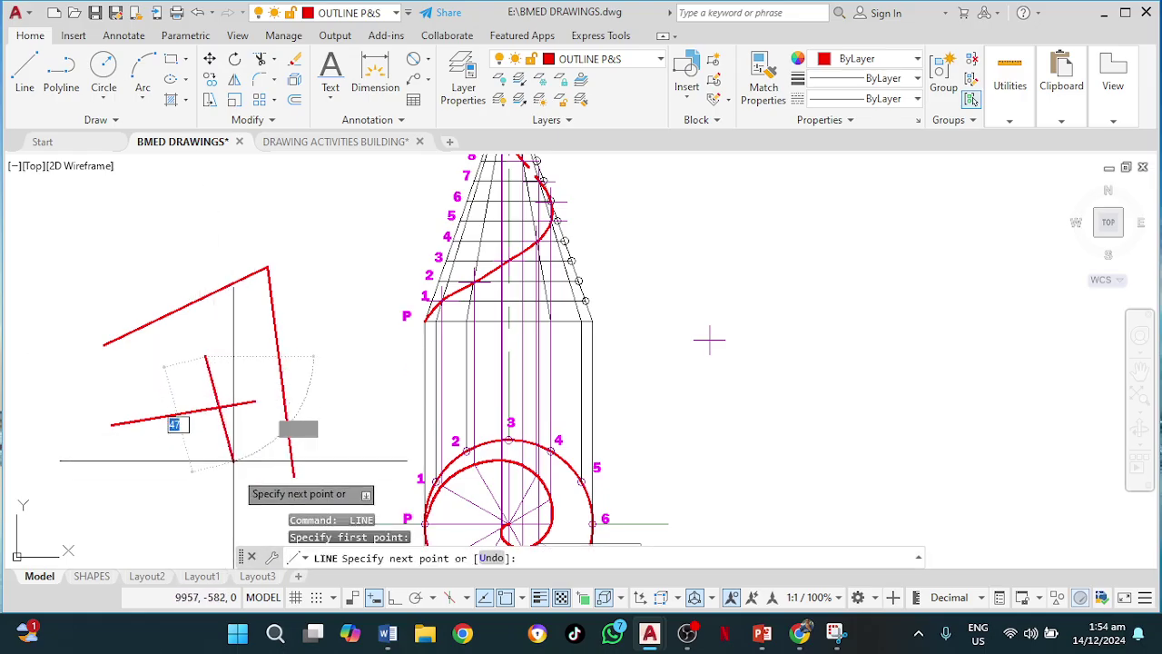
left_click(234, 505)
key("Return")
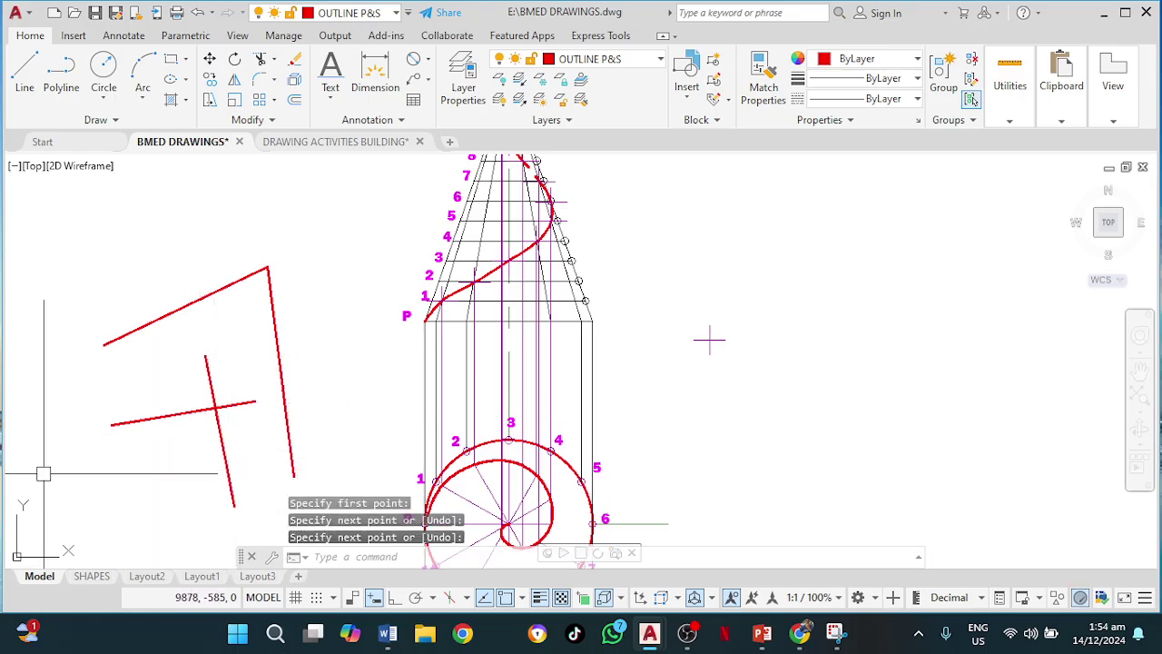
Fillet the two crossing lines with radius 0, keeping the left arm and the lower arm
type("f")
key("Return")
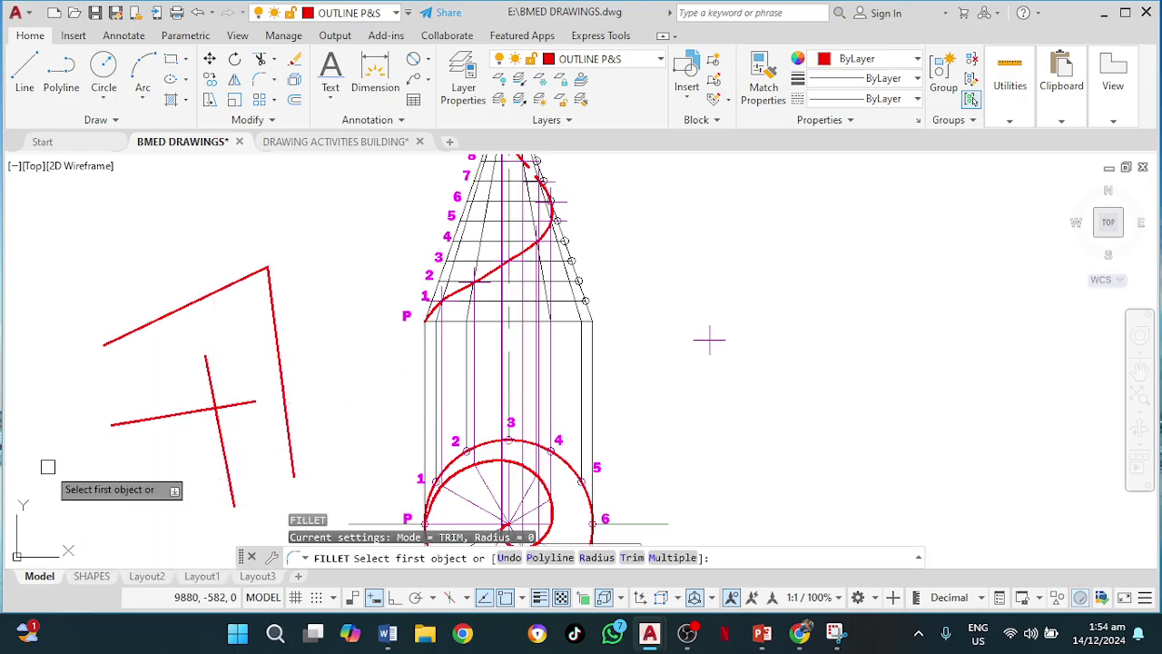
left_click(161, 417)
left_click(219, 428)
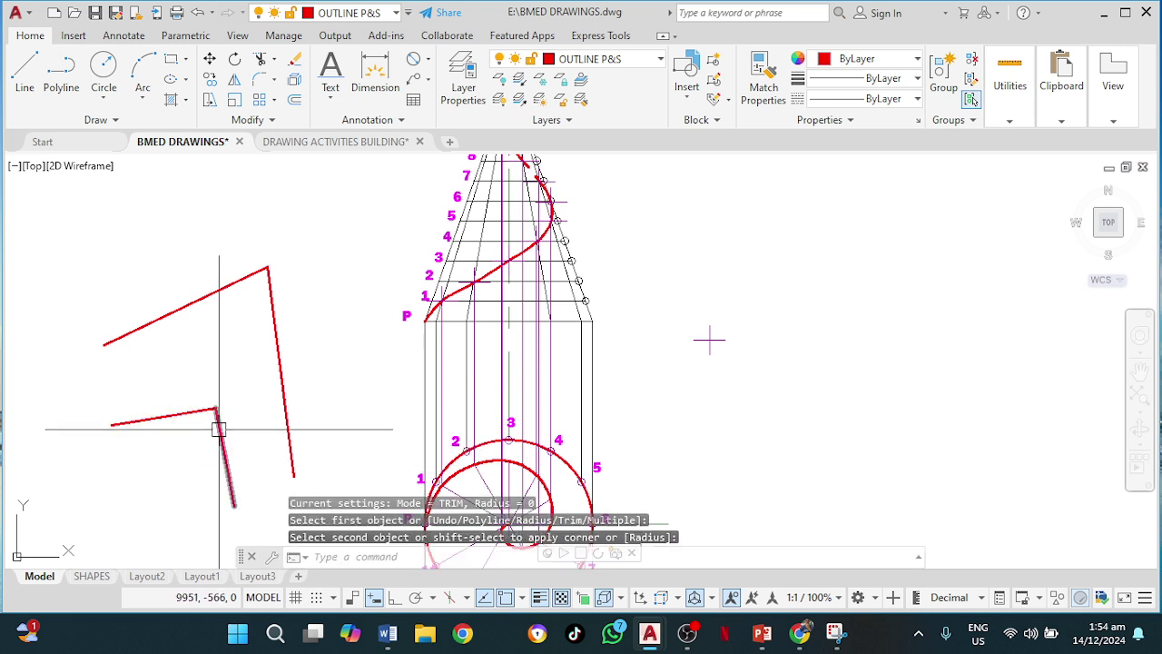
Undo the last fillet on the crossing lines
left_click(199, 13)
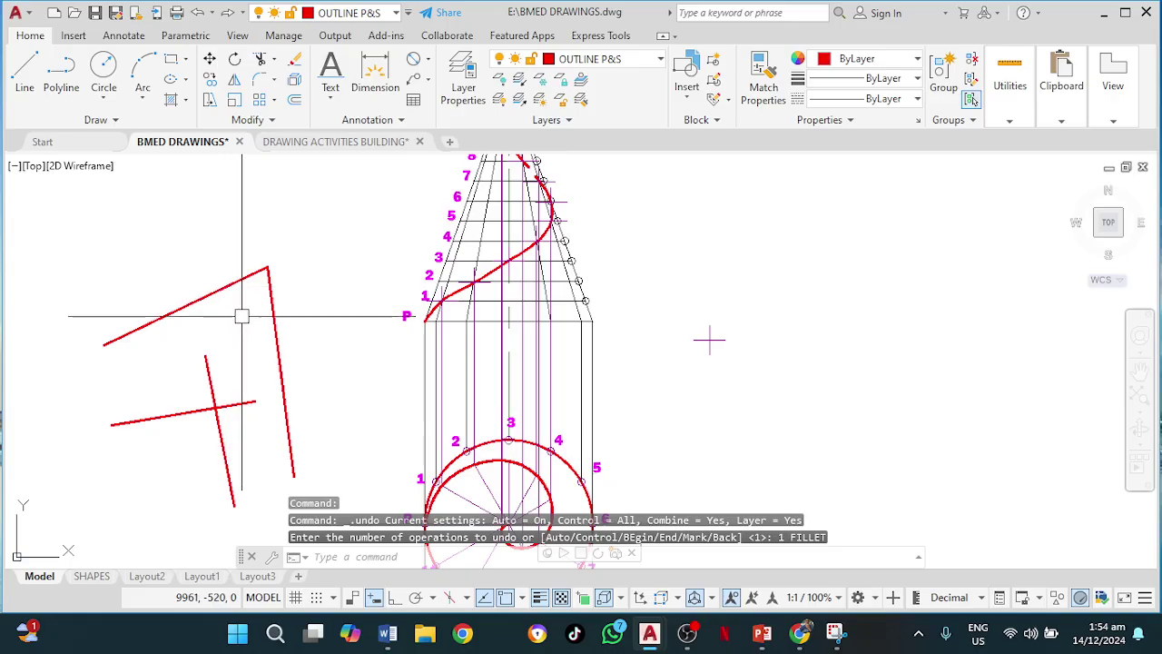
key("Return")
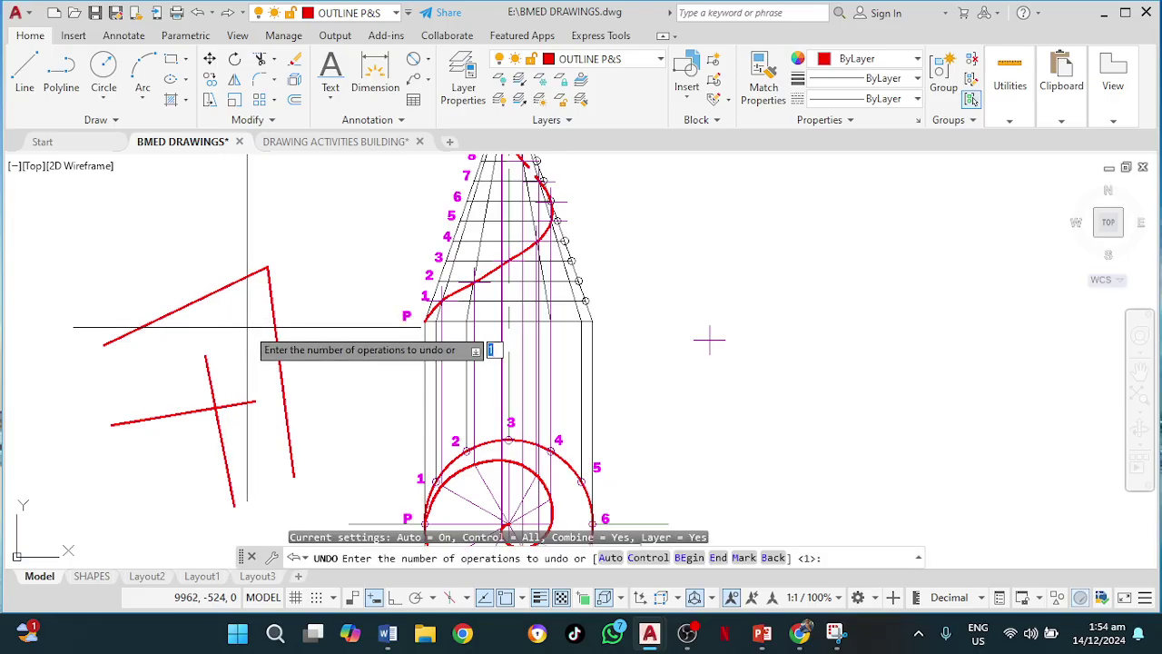
key("Escape")
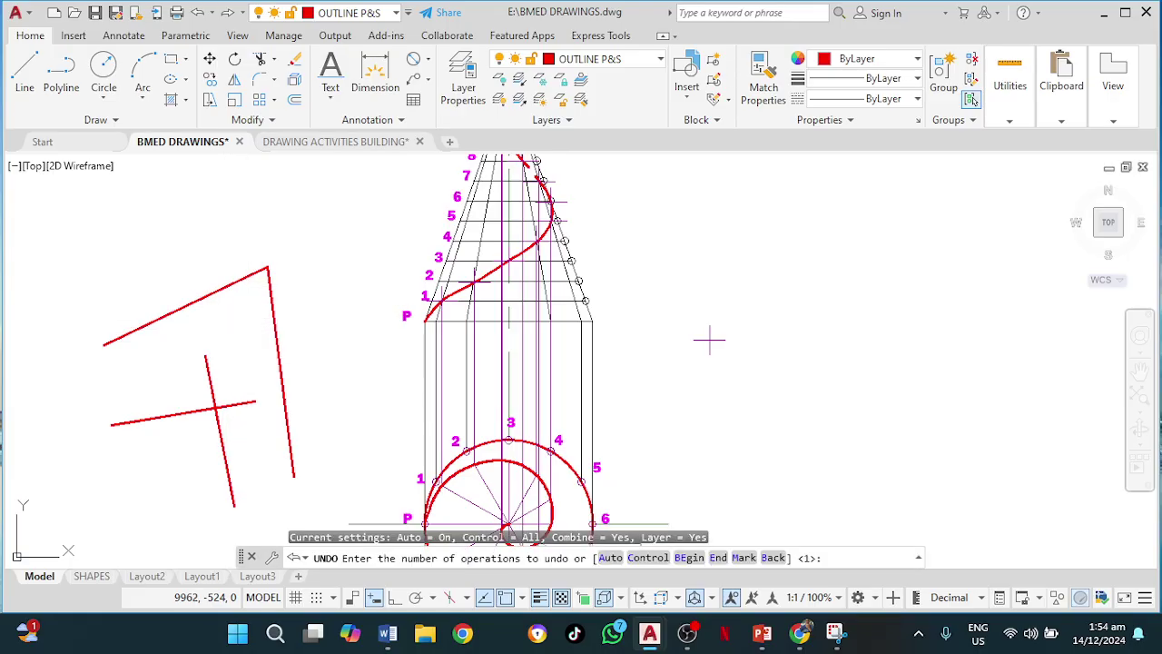
type("f")
key("Return")
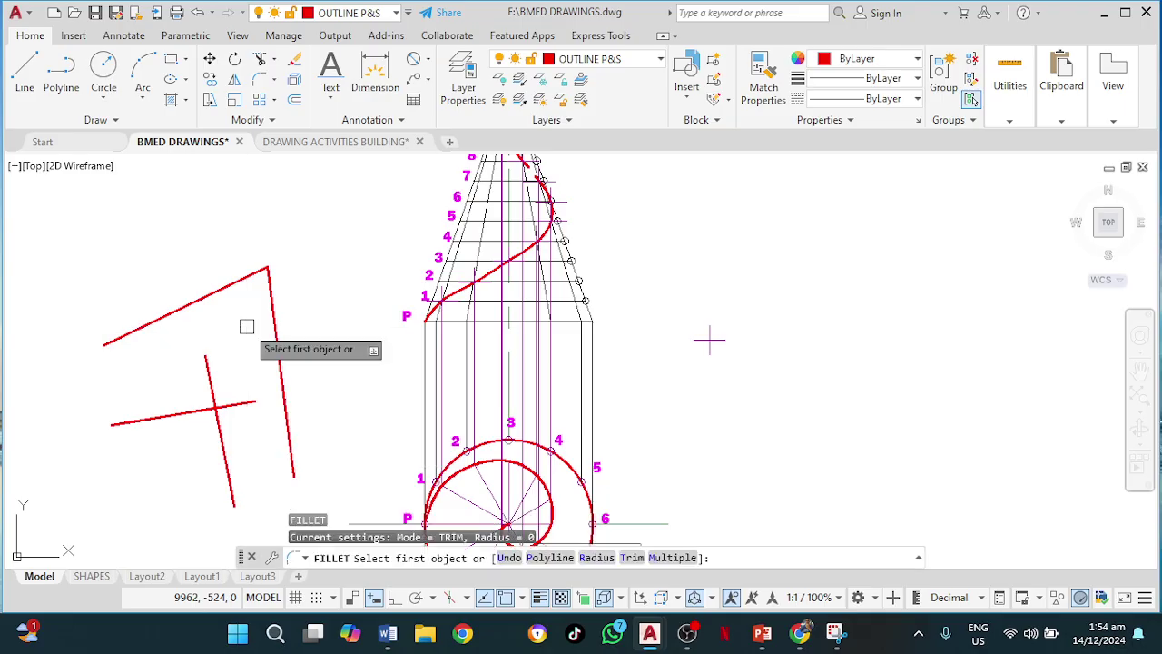
key("Escape")
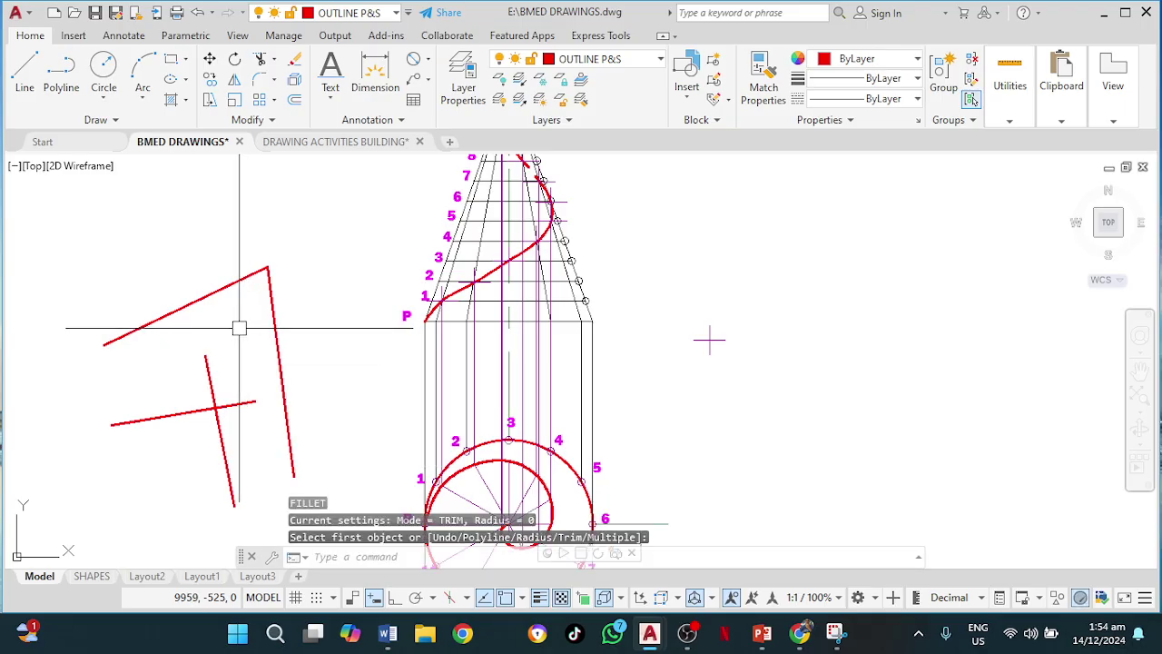
Fillet the crossing lines with radius 0, keeping the upper arm and the right arm
type("f")
key("Return")
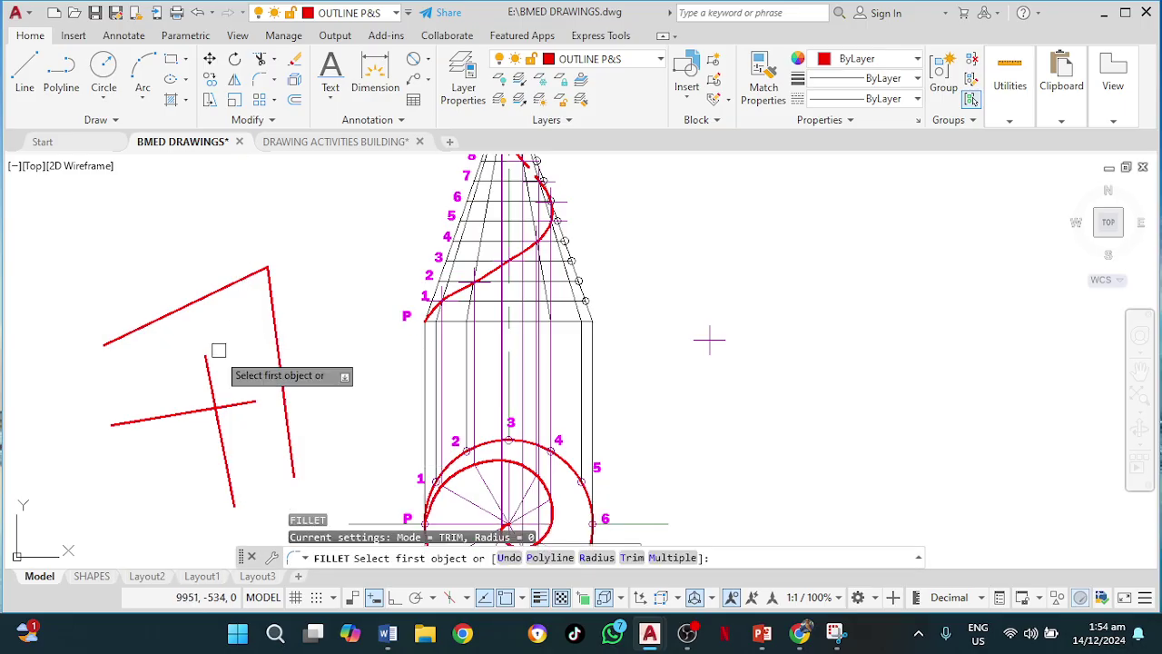
left_click(208, 365)
left_click(243, 403)
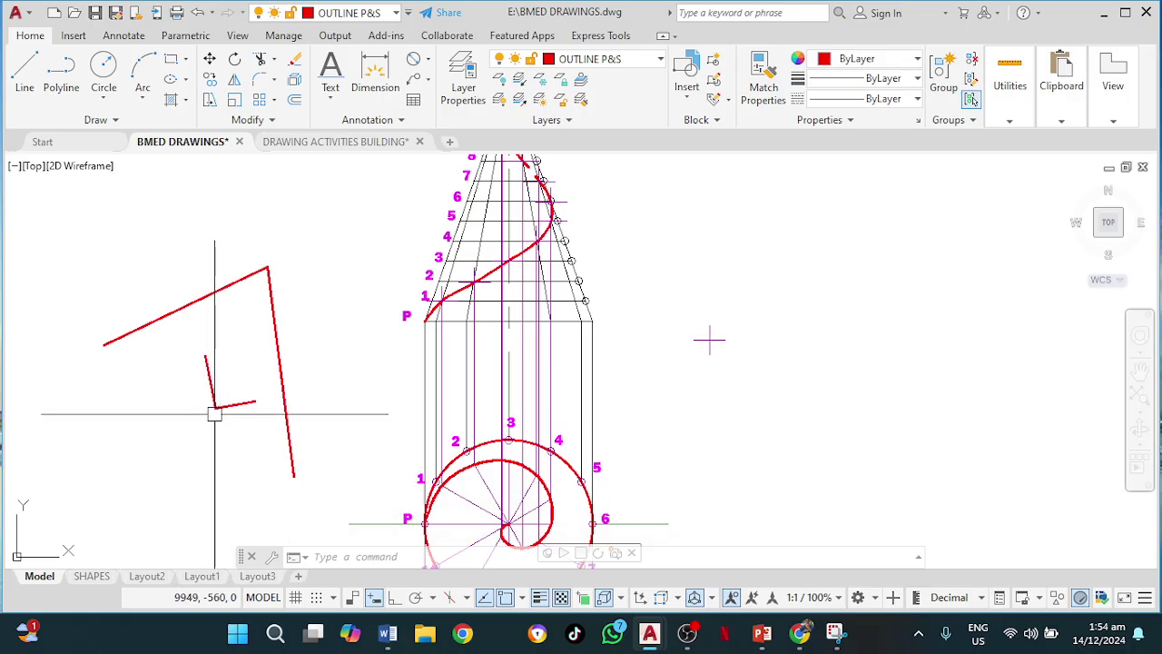
left_click(214, 414)
key("Escape")
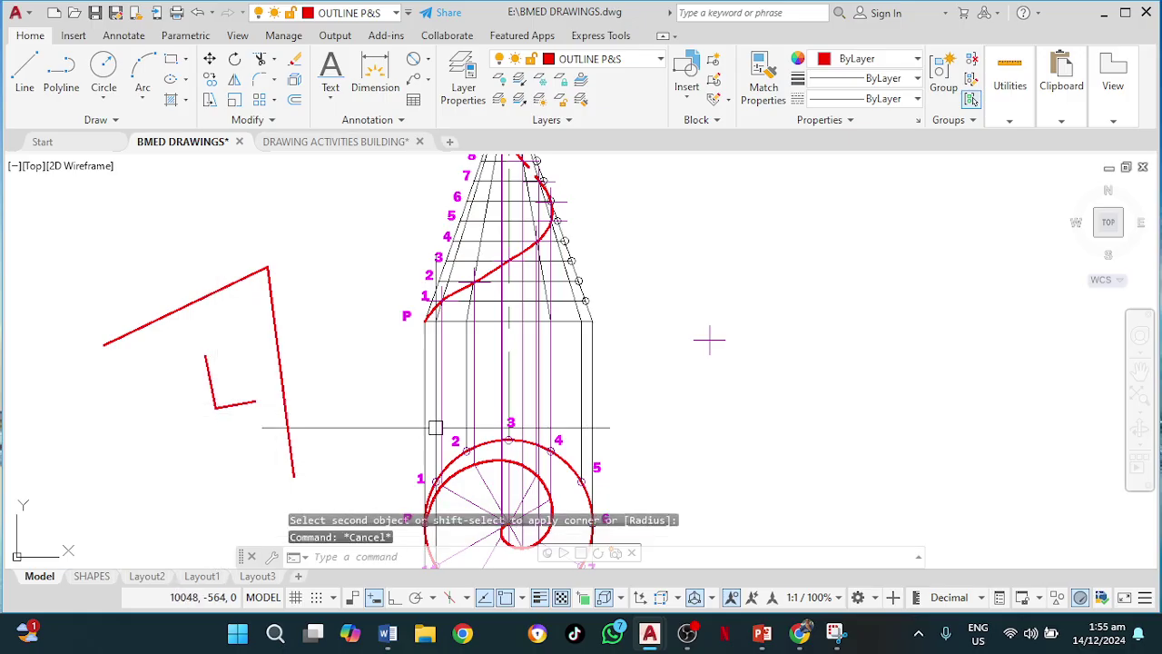
Delete all the demonstration lines beside the cone drawing
scroll(709, 416, "down", 2)
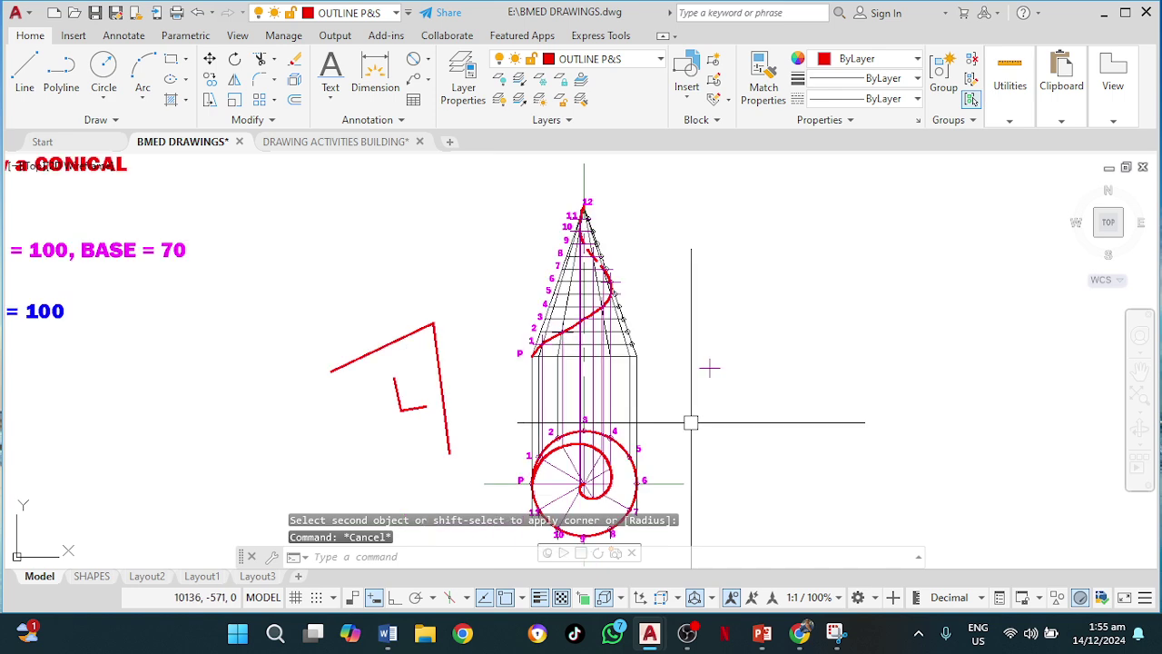
middle_click_drag(675, 436, 631, 357)
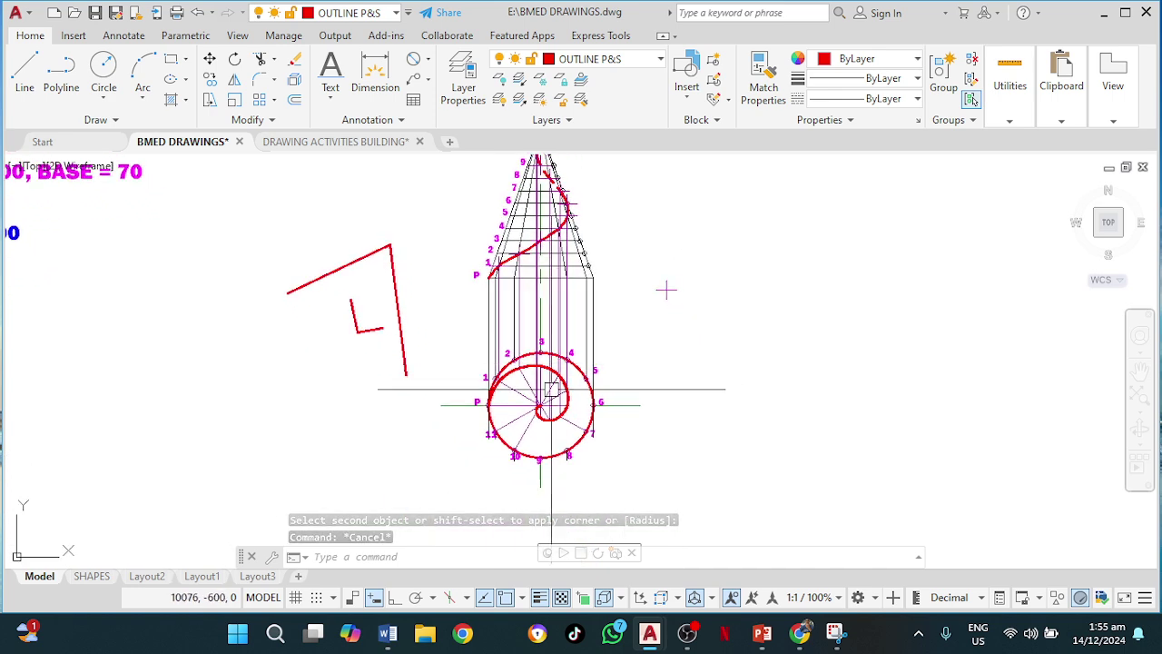
left_click(207, 188)
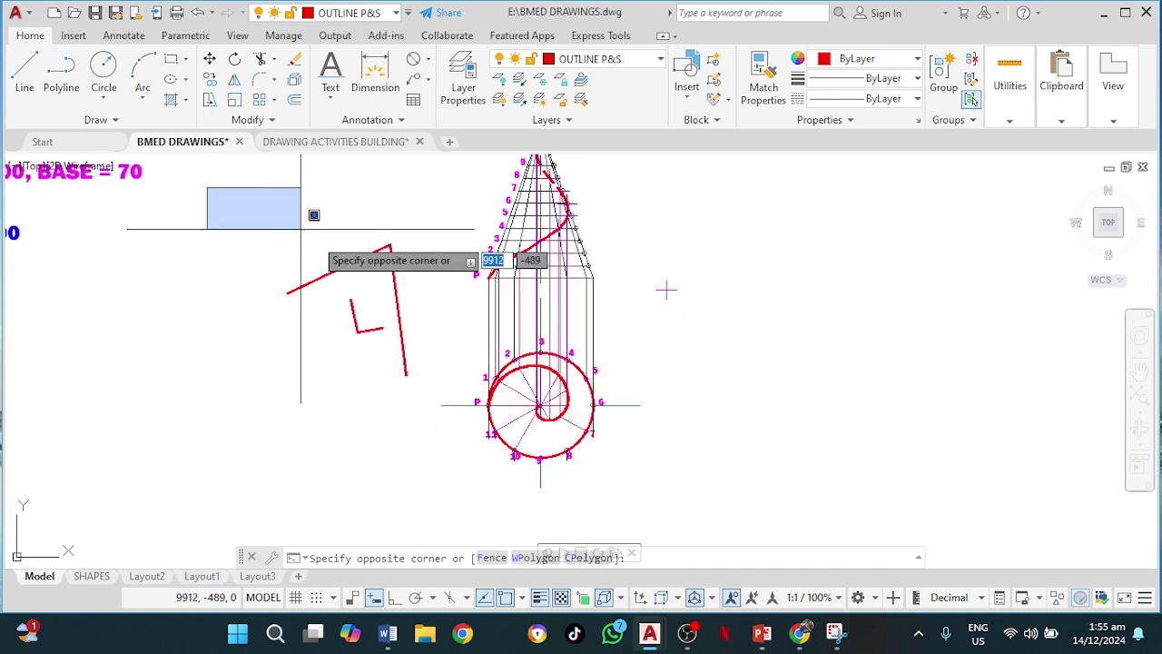
left_click(419, 401)
key("Delete")
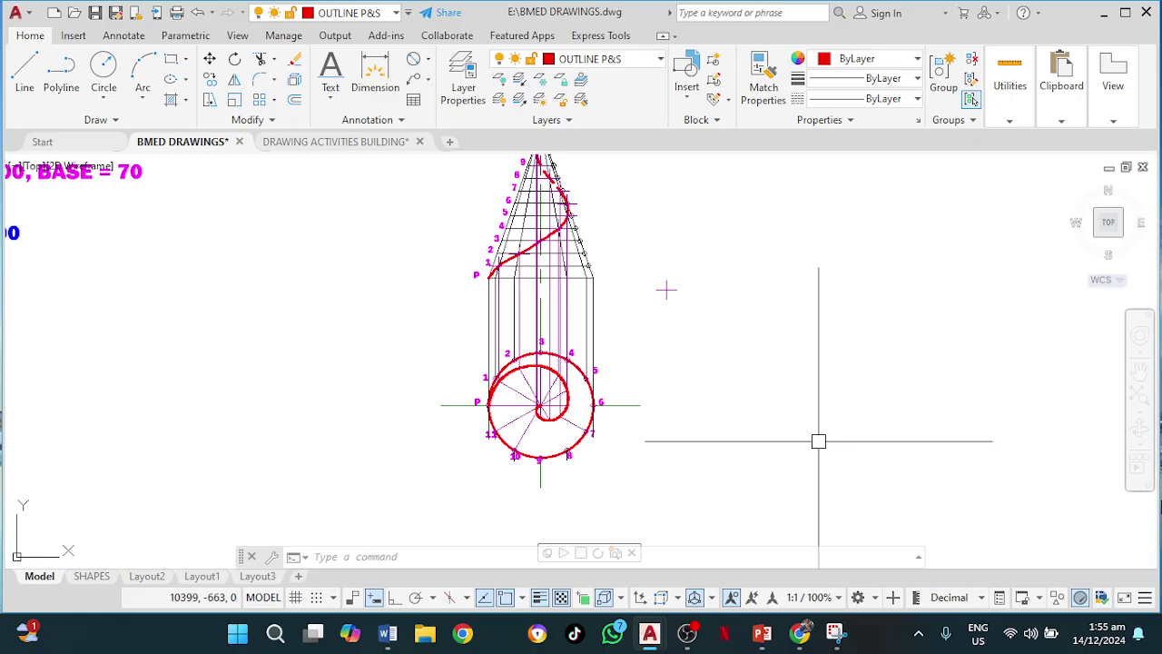
left_click(684, 633)
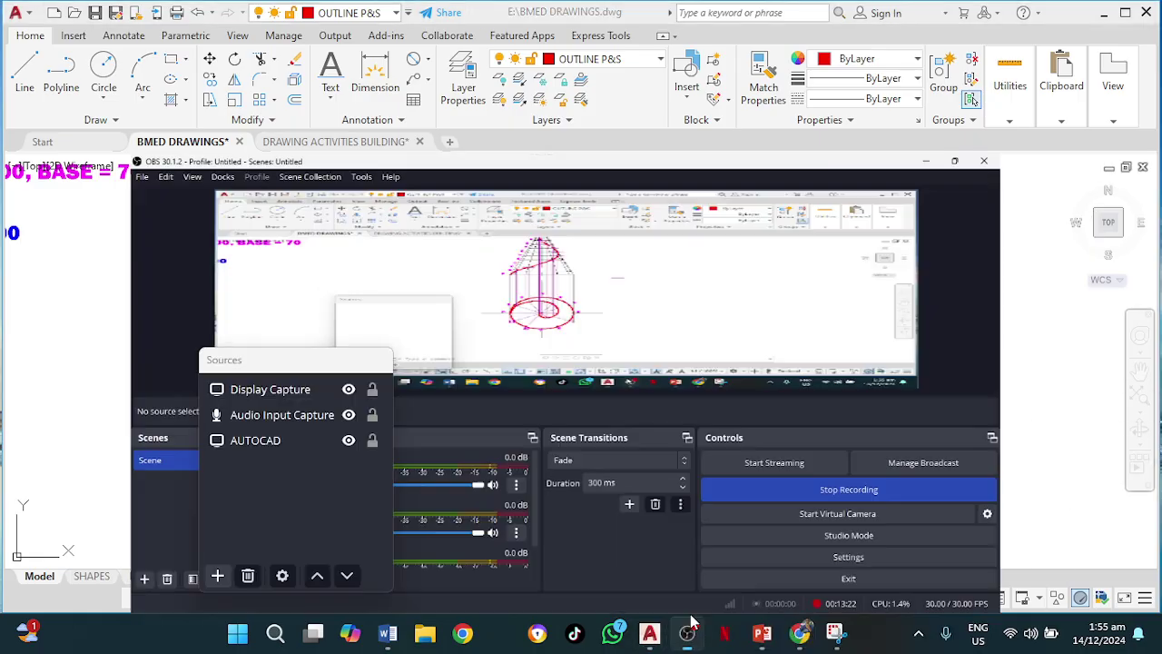